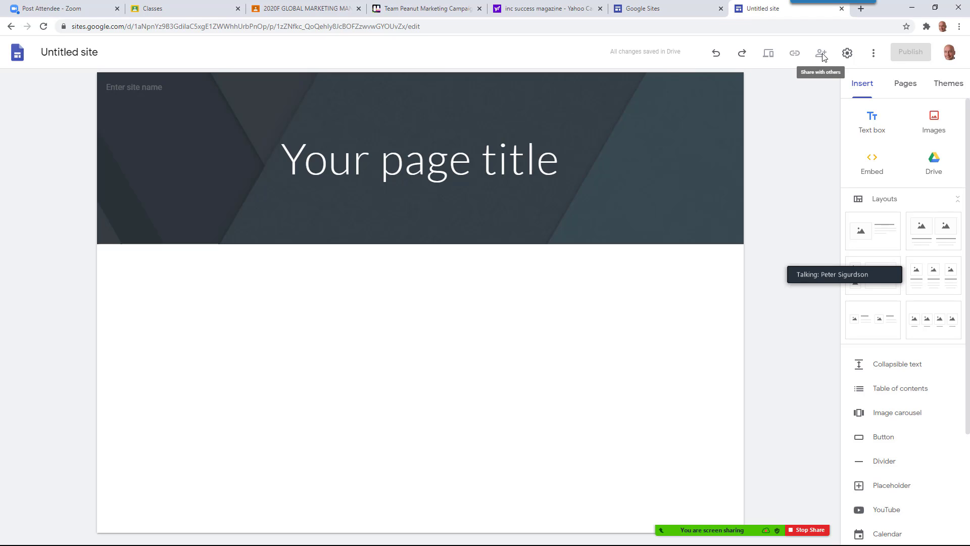
# Rename the site to 'Peanut's Dog Walking Service', fixing the typos, and bring up its sharing options
pyautogui.click(848, 54)
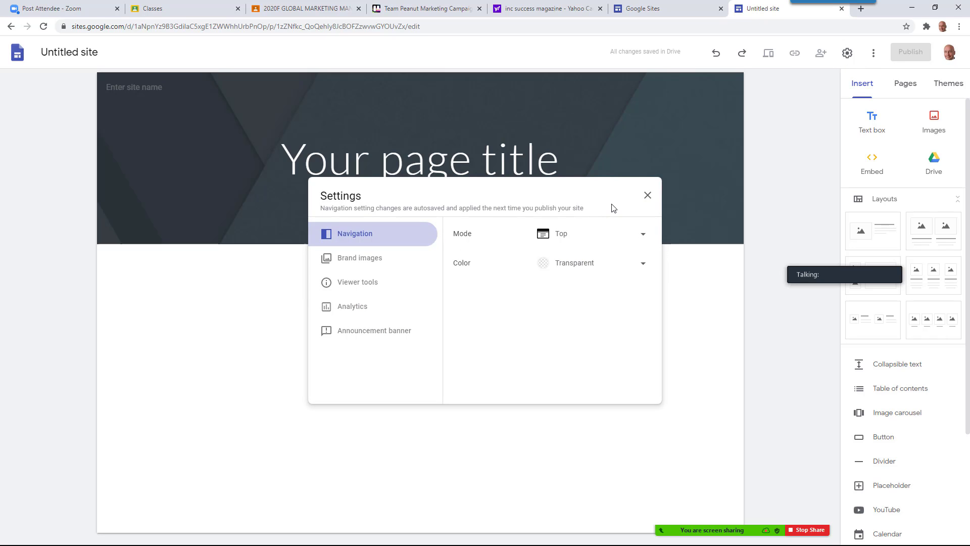
pyautogui.click(648, 196)
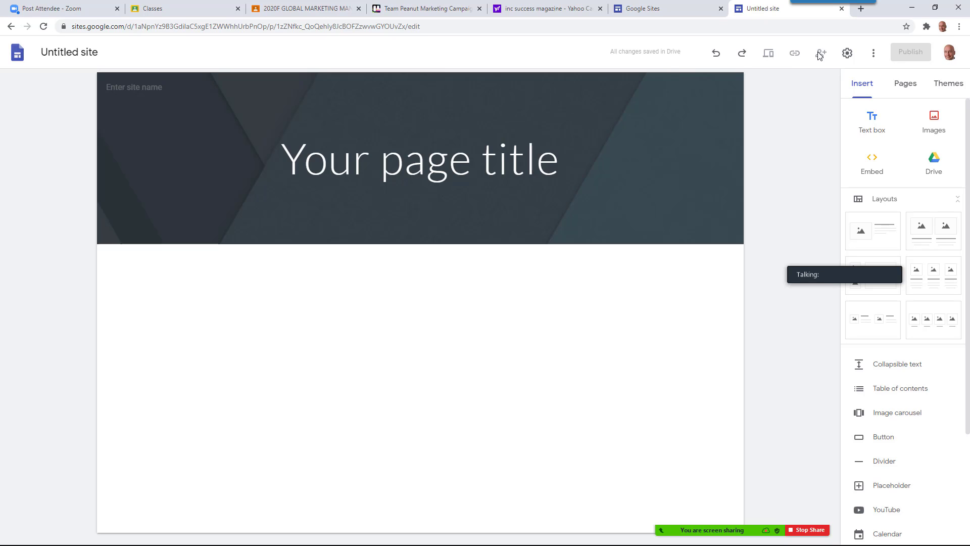
pyautogui.click(143, 52)
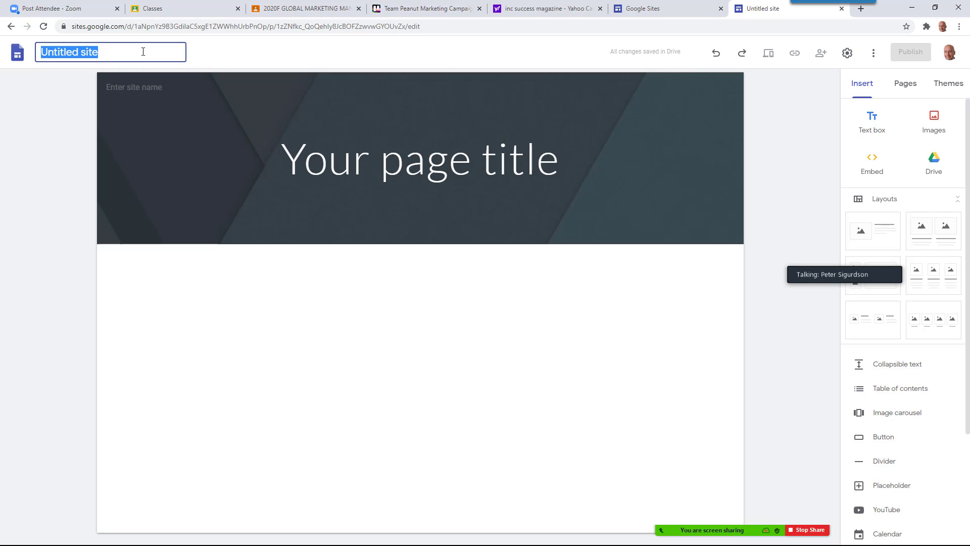
pyautogui.write('Peant')
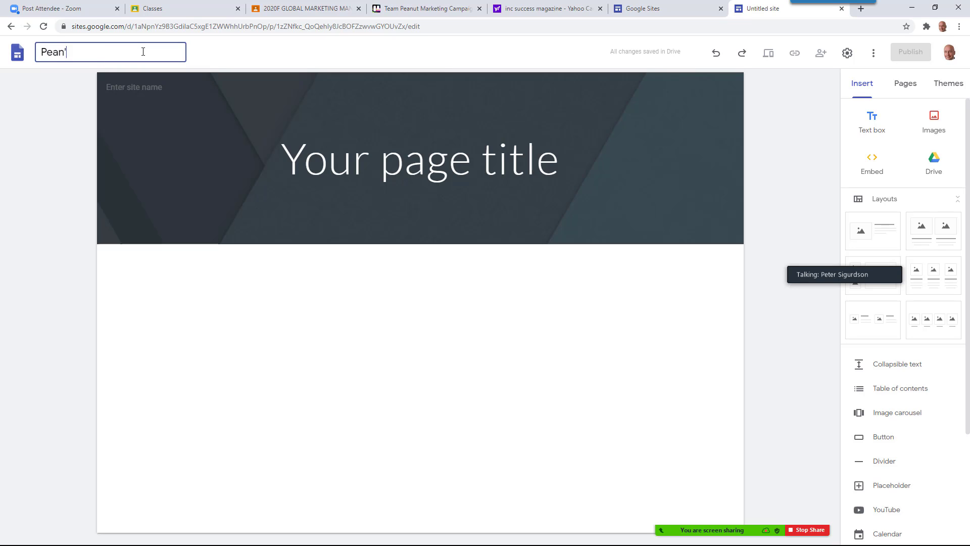
pyautogui.press('BackSpace')
pyautogui.write("ut's Dog Waling")
pyautogui.press('BackSpace')
pyautogui.press('BackSpace')
pyautogui.press('BackSpace')
pyautogui.press('BackSpace')
pyautogui.write('king')
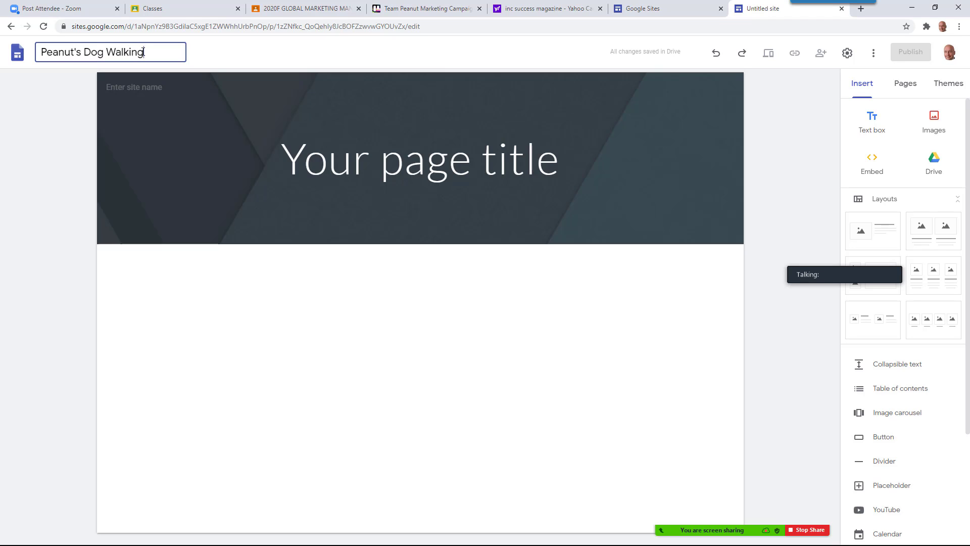
pyautogui.write(' Service')
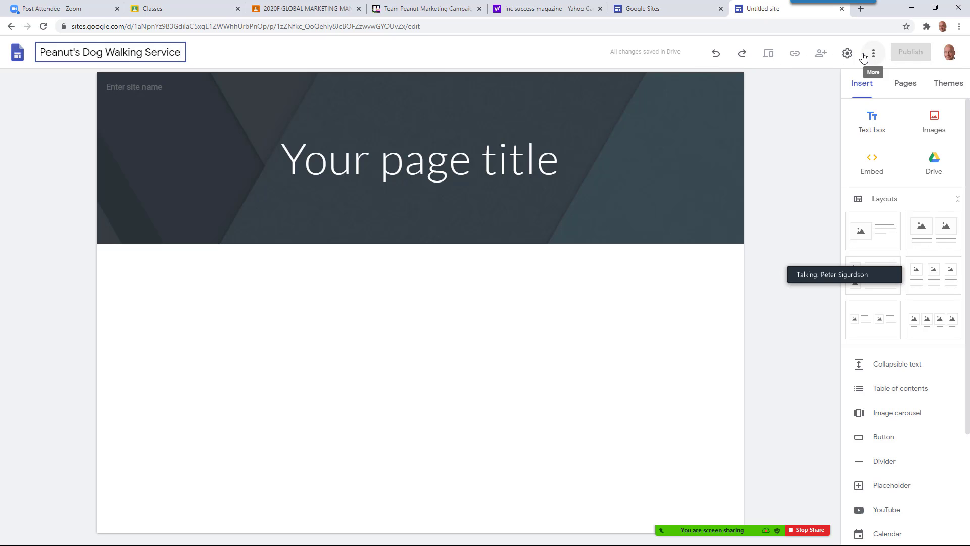
pyautogui.click(910, 51)
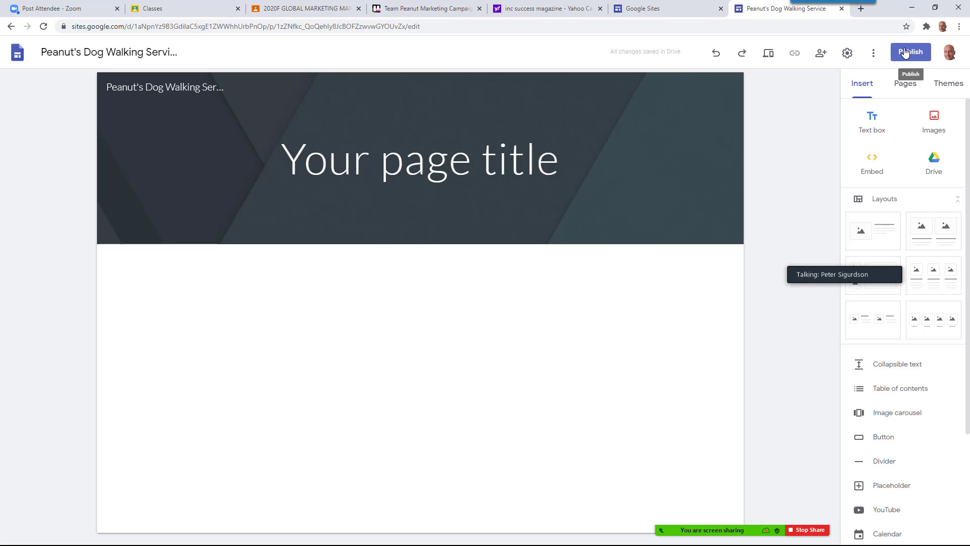
pyautogui.click(821, 53)
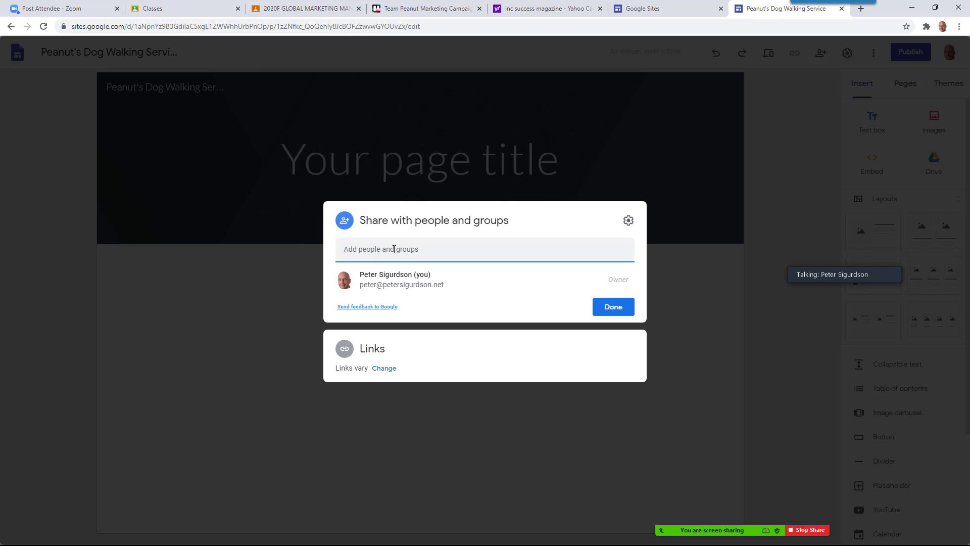
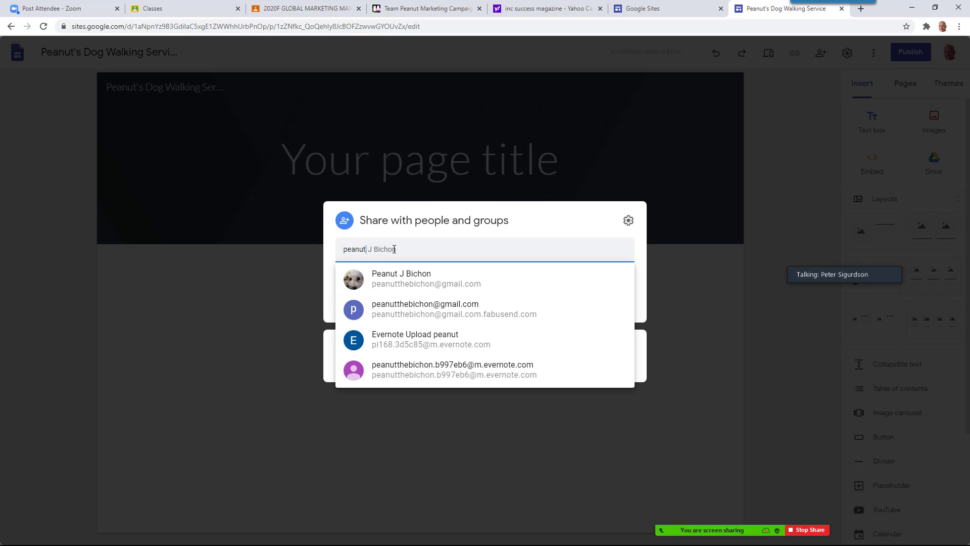
# Add the selected contact as an Editor of the site and send the invitation
pyautogui.click(413, 282)
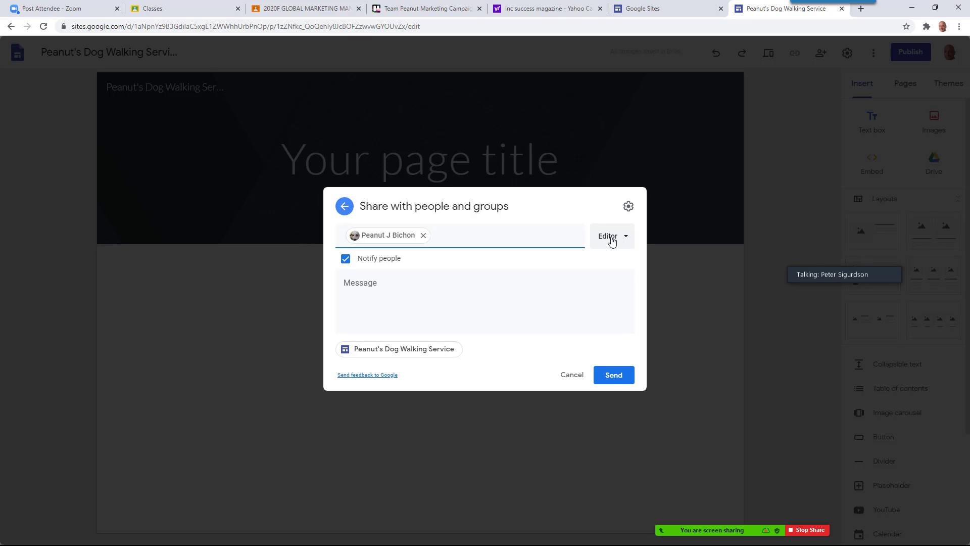
pyautogui.click(613, 376)
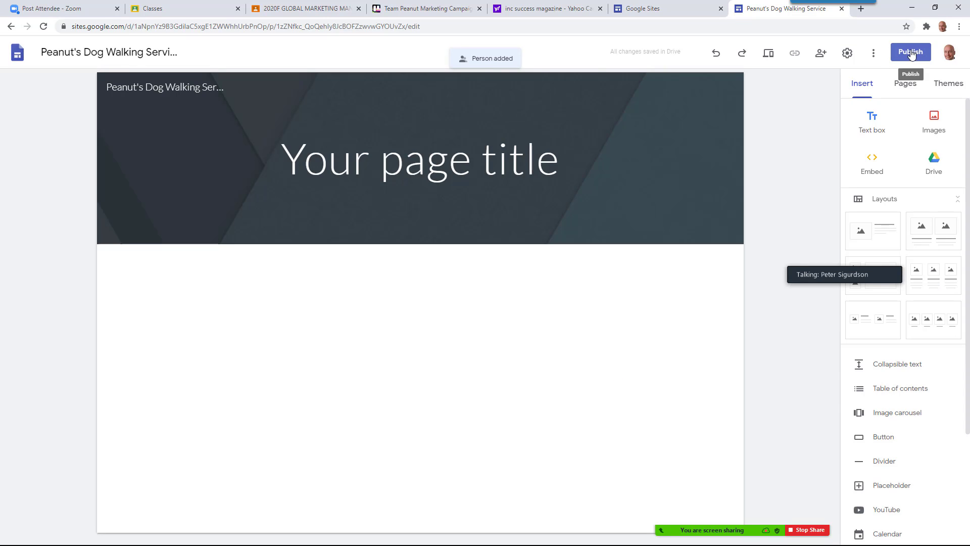
# Set the published site to Public and publish it at peanuts-dog-walking-service
pyautogui.click(911, 53)
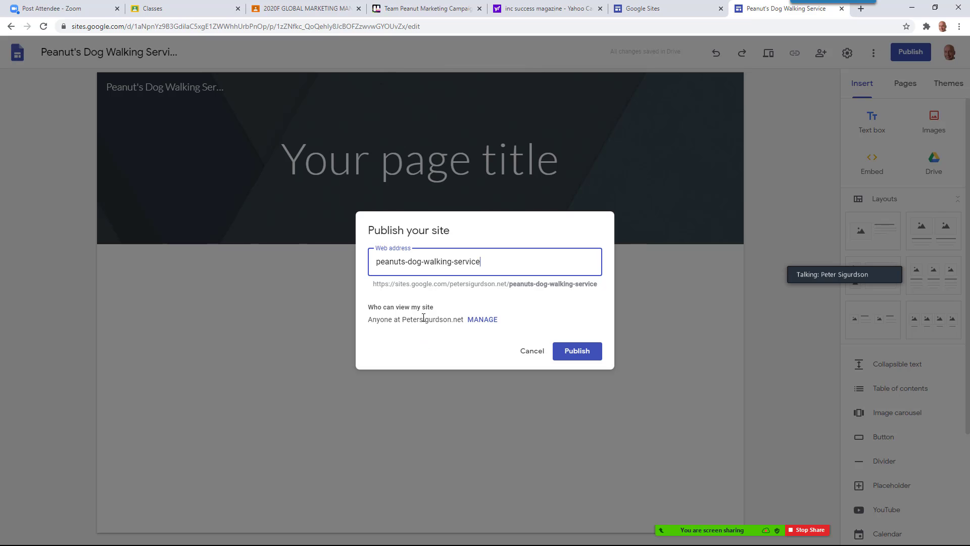
pyautogui.click(483, 320)
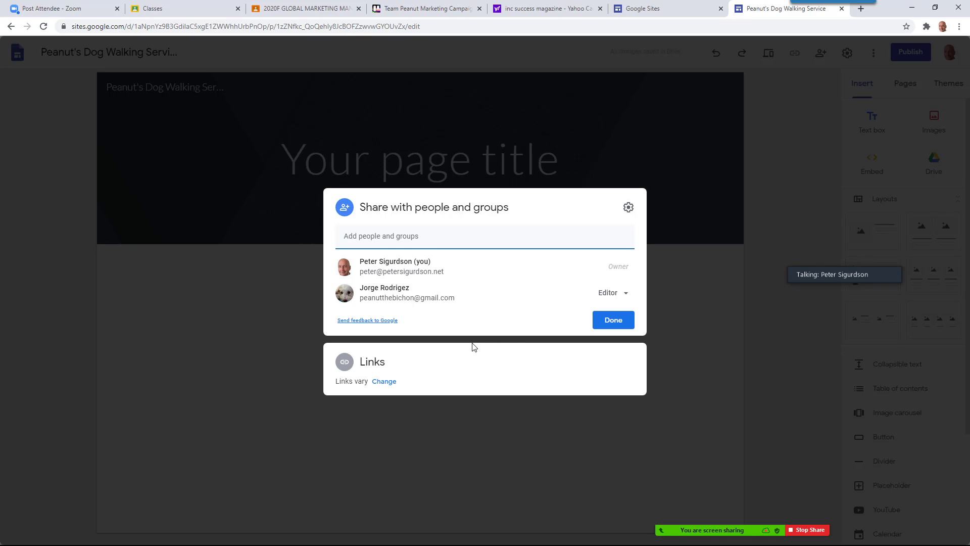
pyautogui.click(383, 382)
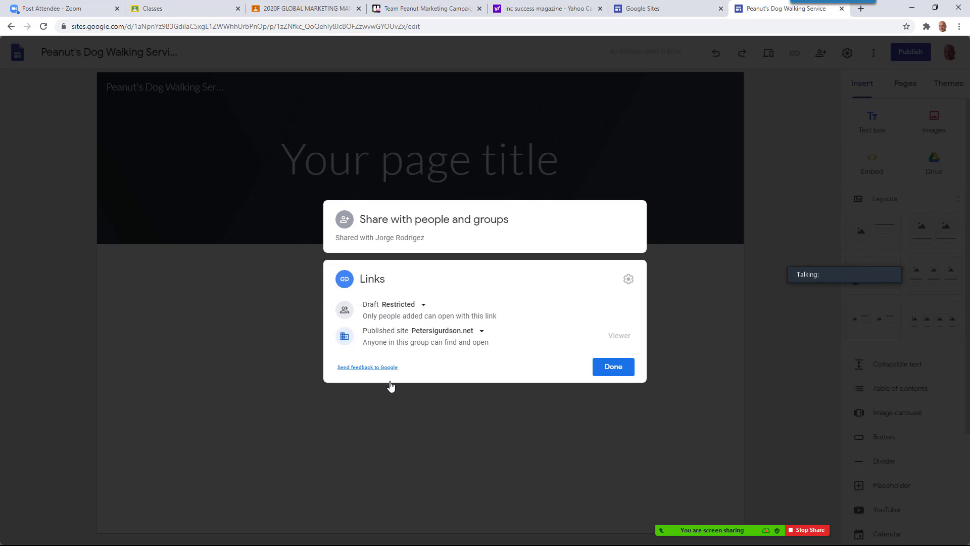
pyautogui.click(438, 331)
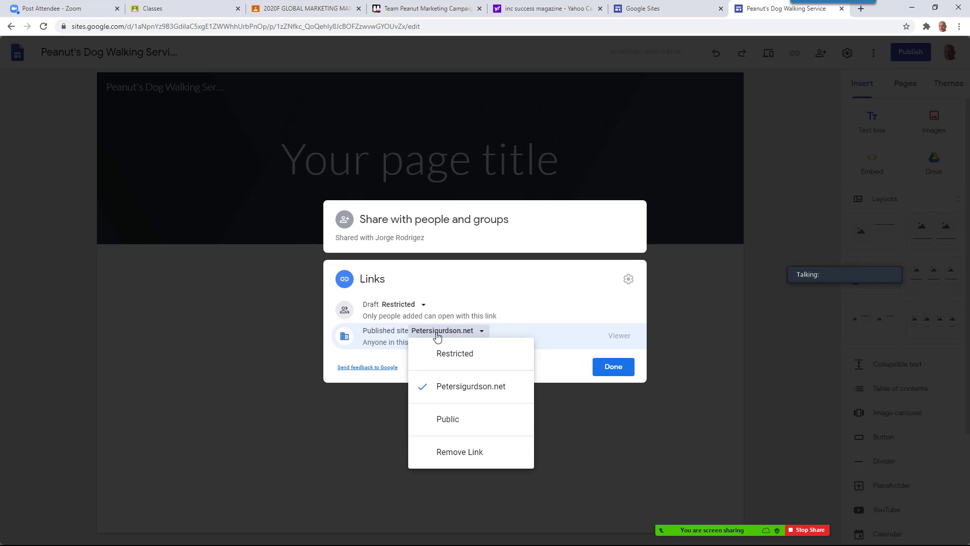
pyautogui.click(448, 420)
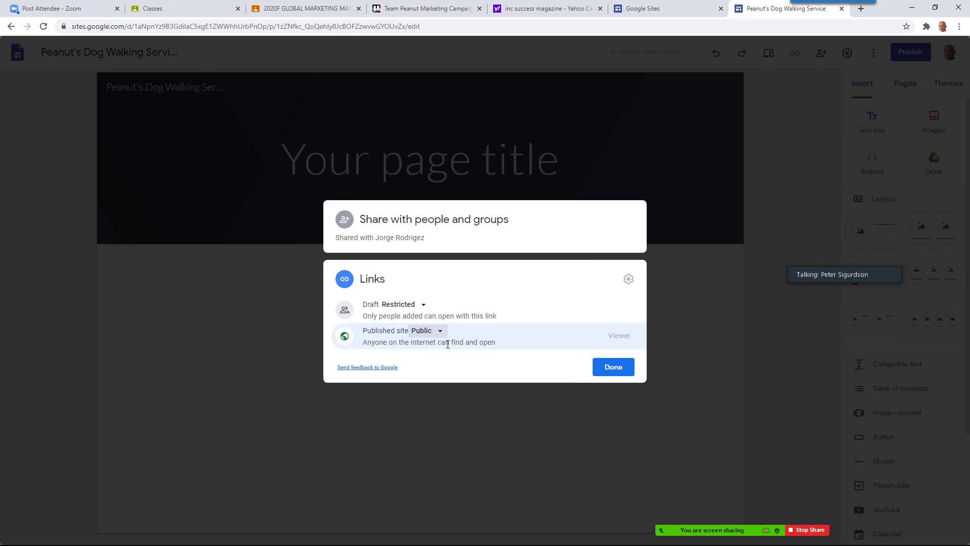
pyautogui.click(610, 368)
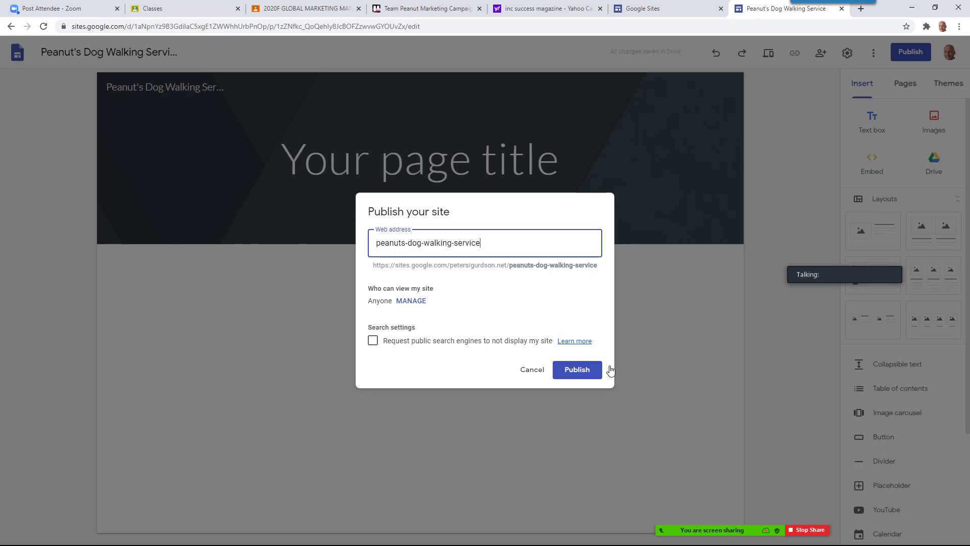
pyautogui.click(578, 371)
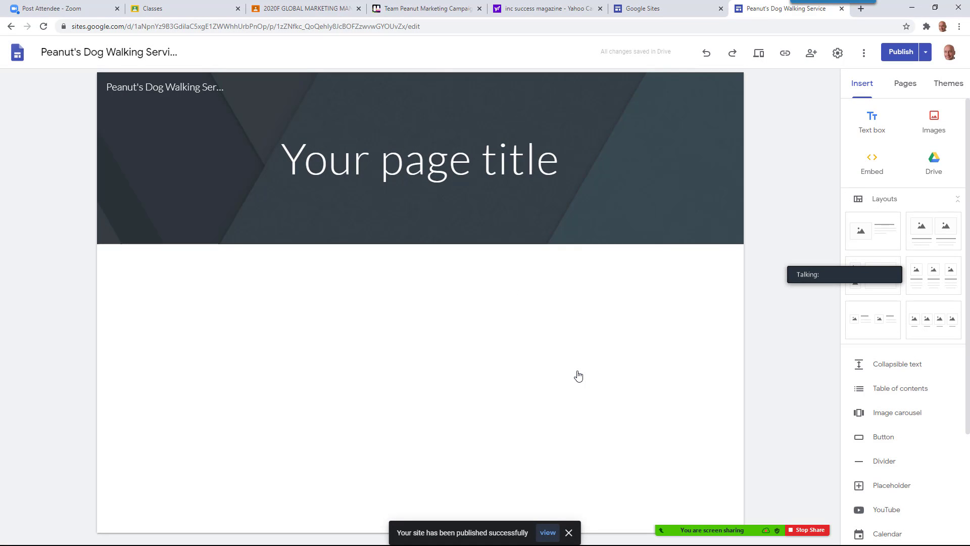
# Copy the published site's link and switch toward the Word assignment
pyautogui.click(786, 54)
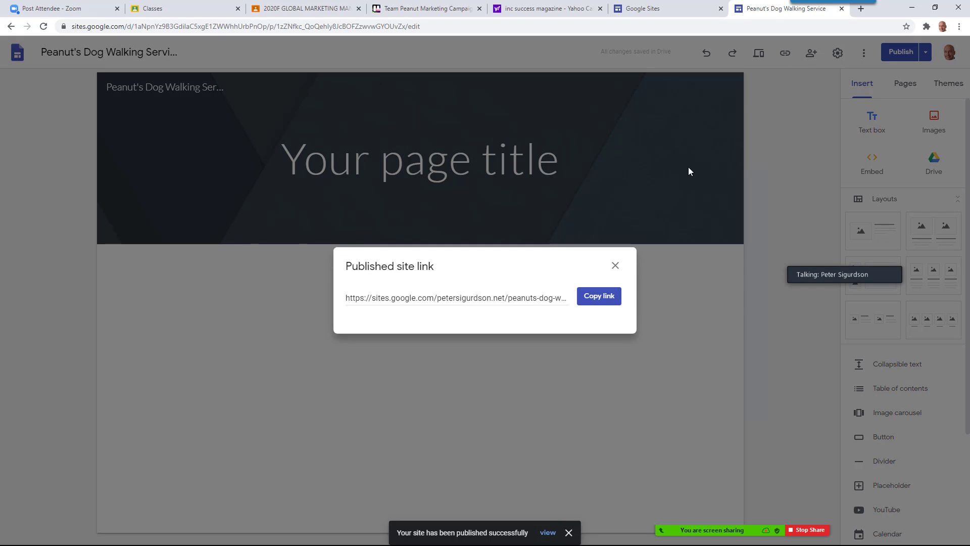
pyautogui.click(600, 297)
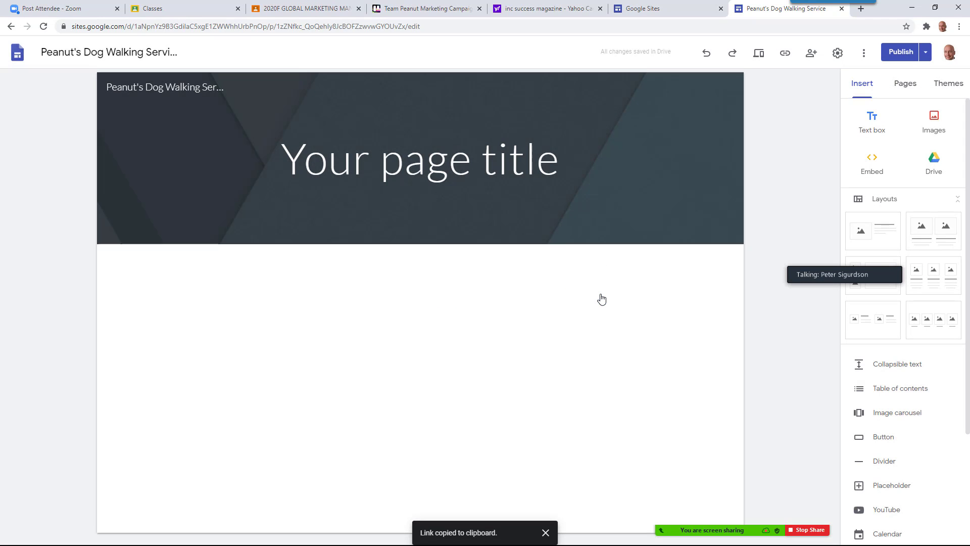
pyautogui.hotkey('alt', 'Tab')
pyautogui.hotkey('alt', 'Tab')
pyautogui.hotkey('alt', 'Tab')
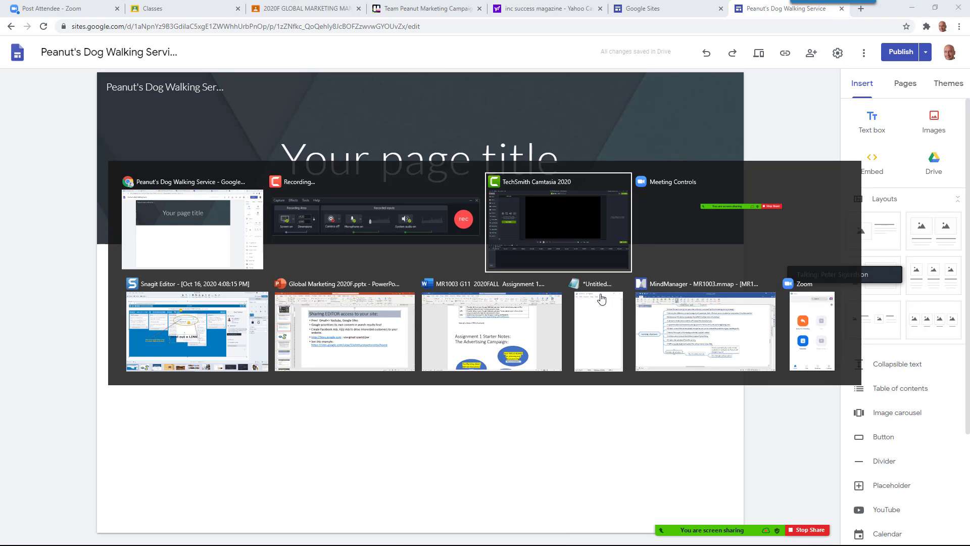
pyautogui.hotkey('alt', 'Tab')
pyautogui.hotkey('alt', 'Tab')
pyautogui.hotkey('alt', 'Tab')
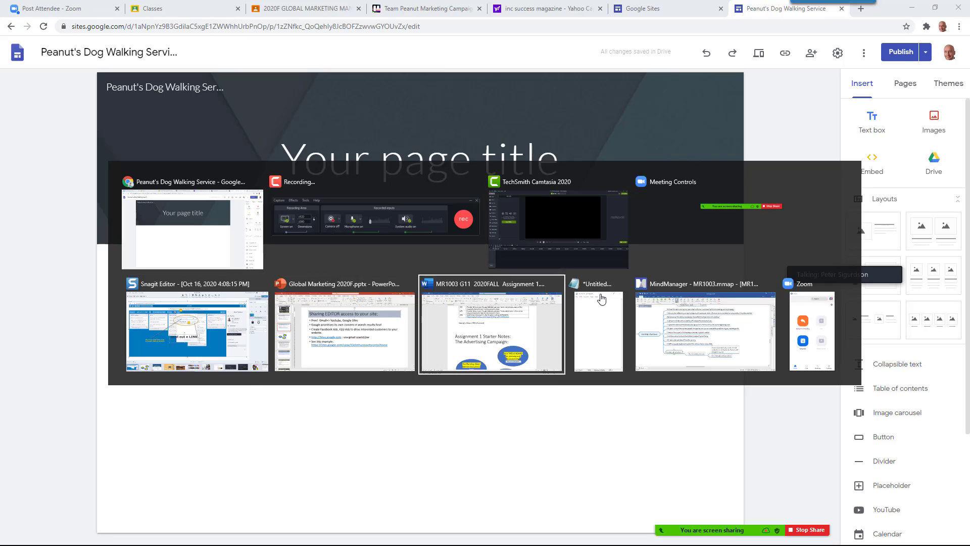
# Paste the published site link into the table's Google Sites Website cell
pyautogui.scroll(15, 467, 265)
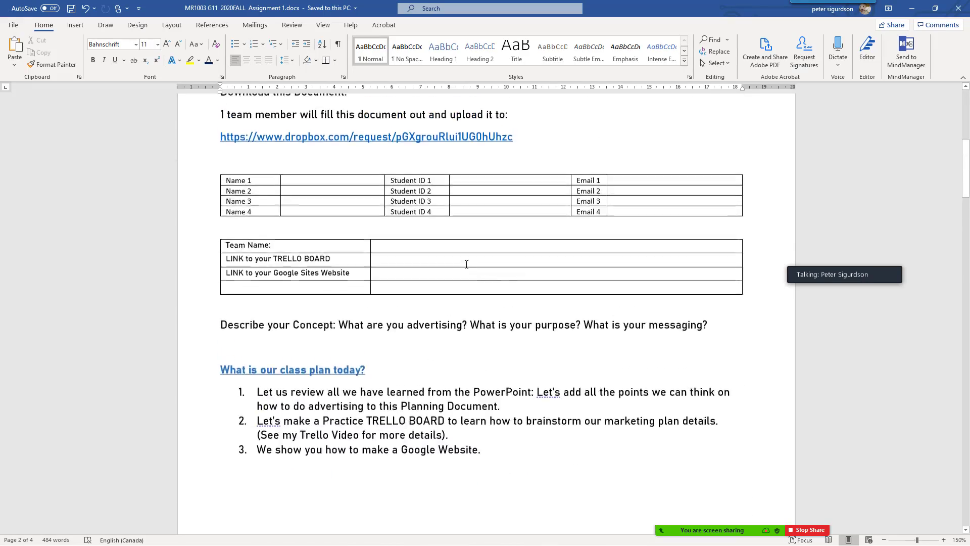
pyautogui.scroll(2, 466, 264)
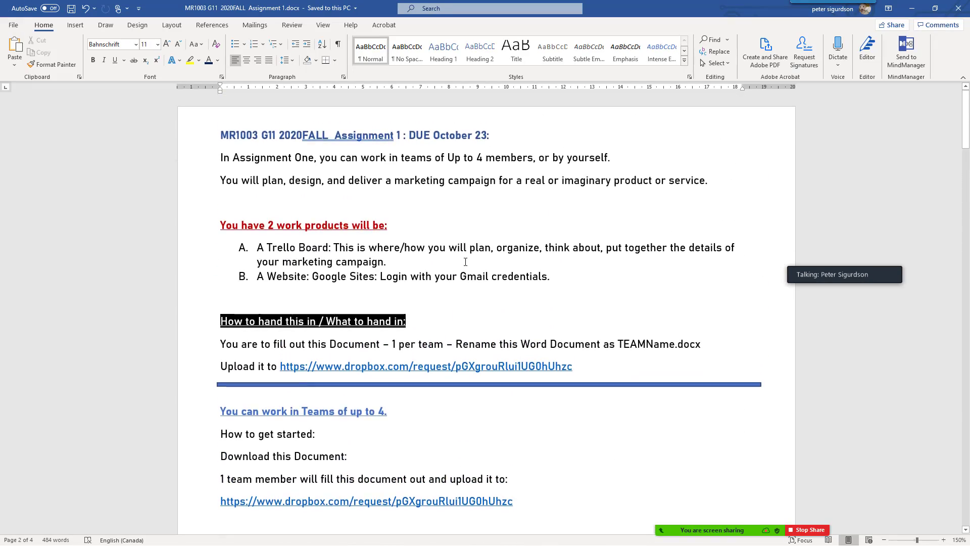
pyautogui.scroll(-5, 465, 261)
pyautogui.click(387, 348)
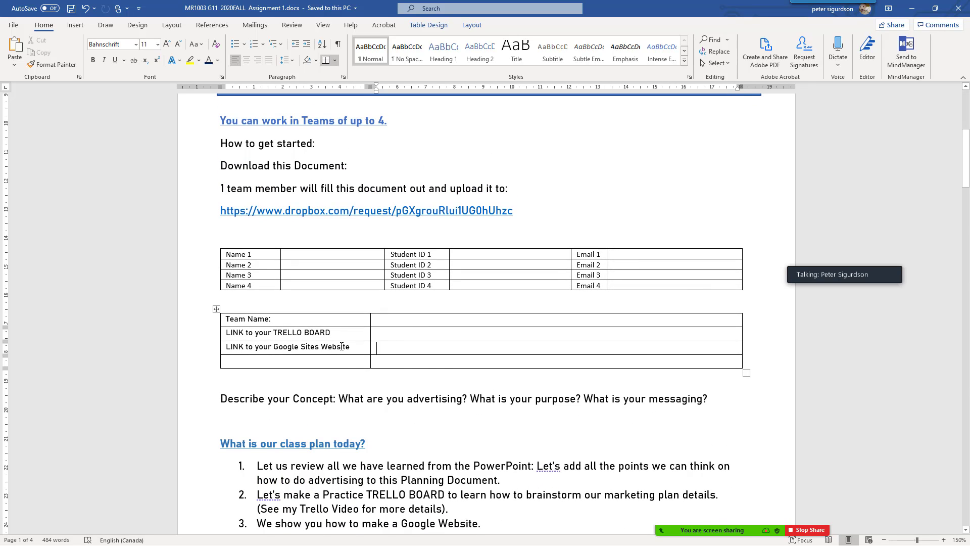
pyautogui.hotkey('ctrl', 'v')
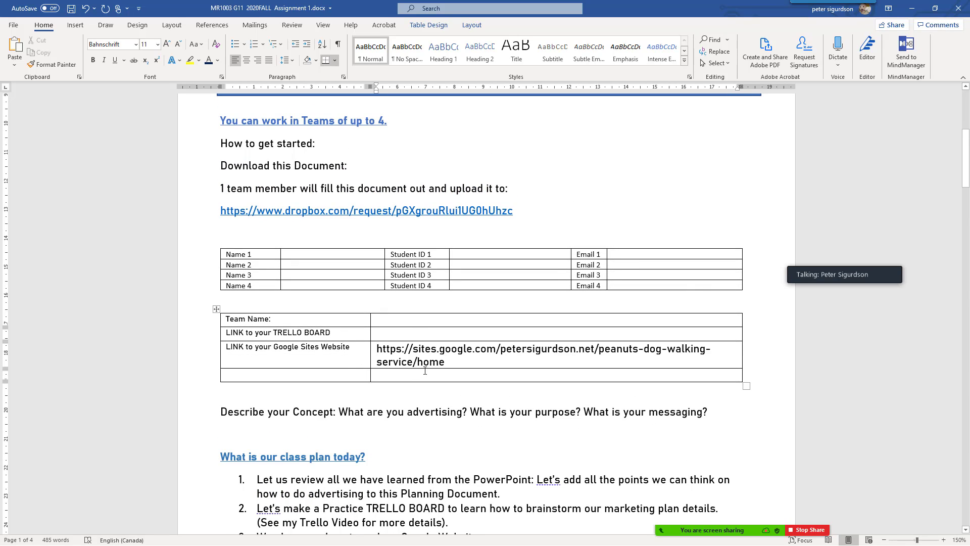
# Shrink the pasted link to 8 pt and turn it into a hyperlink, then switch to Opera
pyautogui.tripleClick(375, 348)
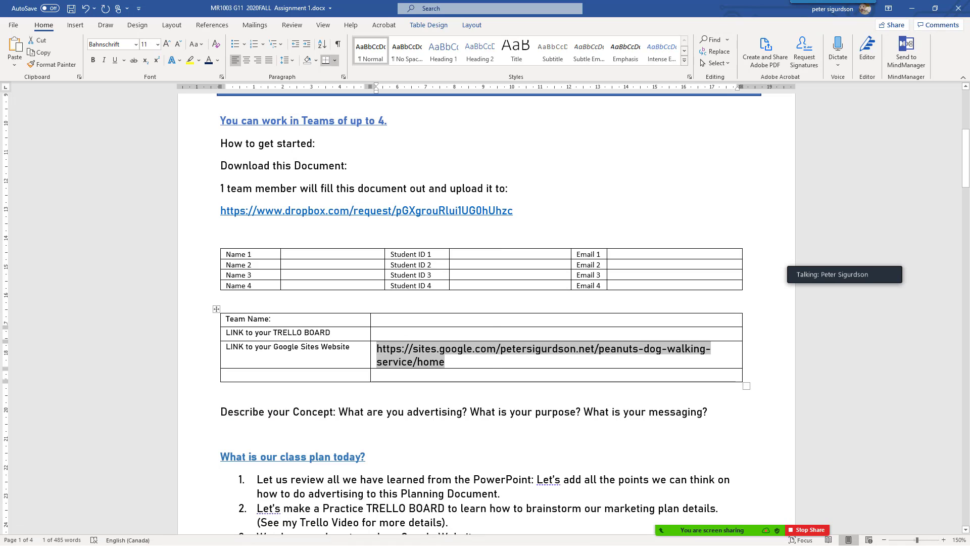
pyautogui.press('super')
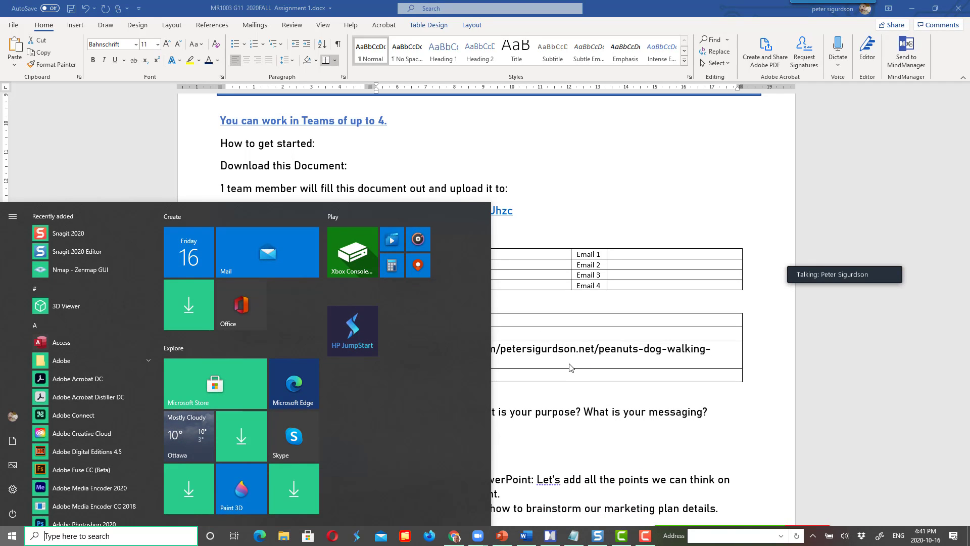
pyautogui.click(512, 359)
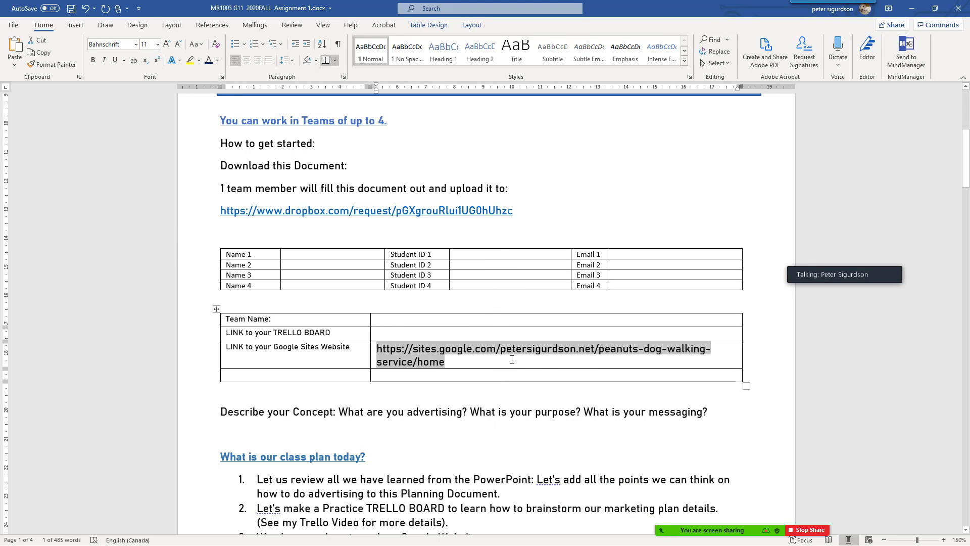
pyautogui.click(157, 44)
pyautogui.click(156, 63)
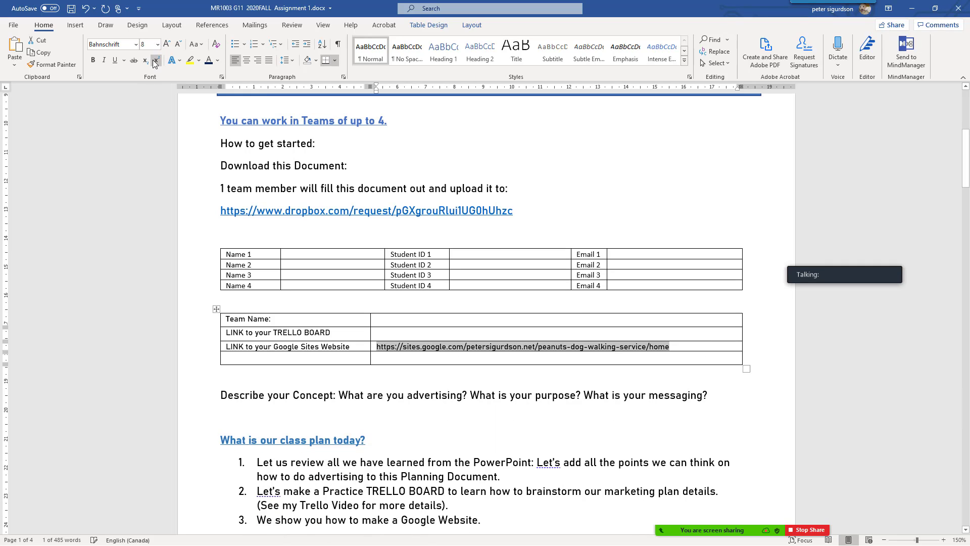
pyautogui.click(679, 346)
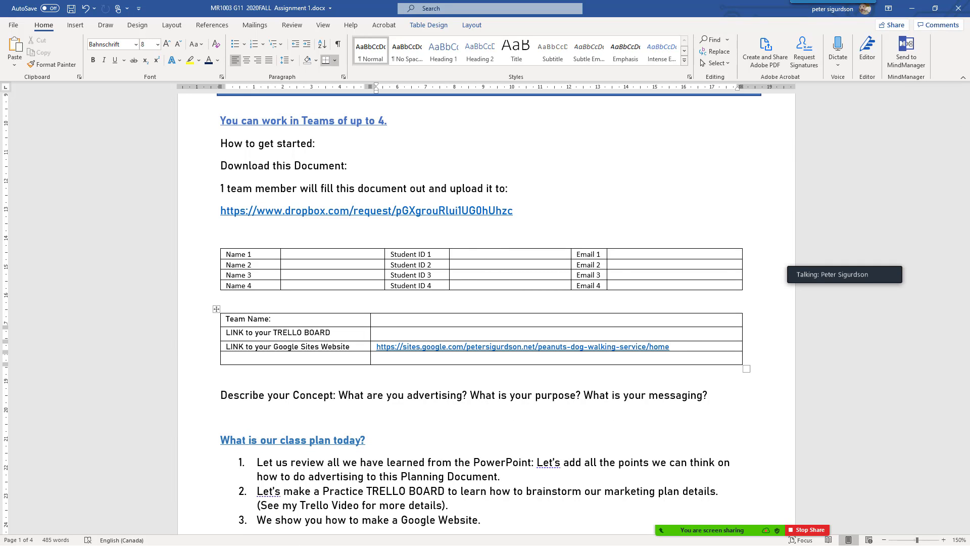
pyautogui.press('super')
pyautogui.click(336, 537)
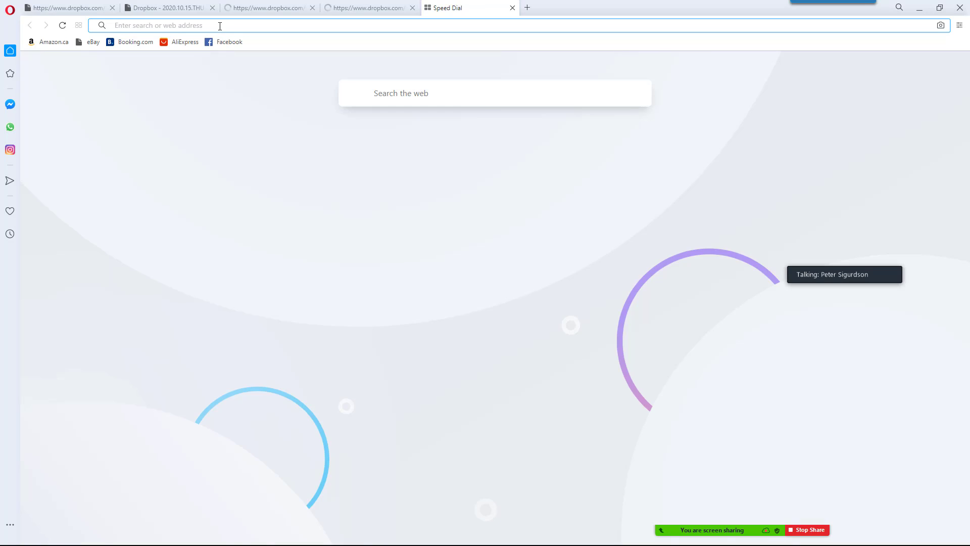
# Paste the published site address into Opera's address bar and load the public Peanut's Dog Walking Service page
pyautogui.rightClick(220, 26)
pyautogui.click(252, 83)
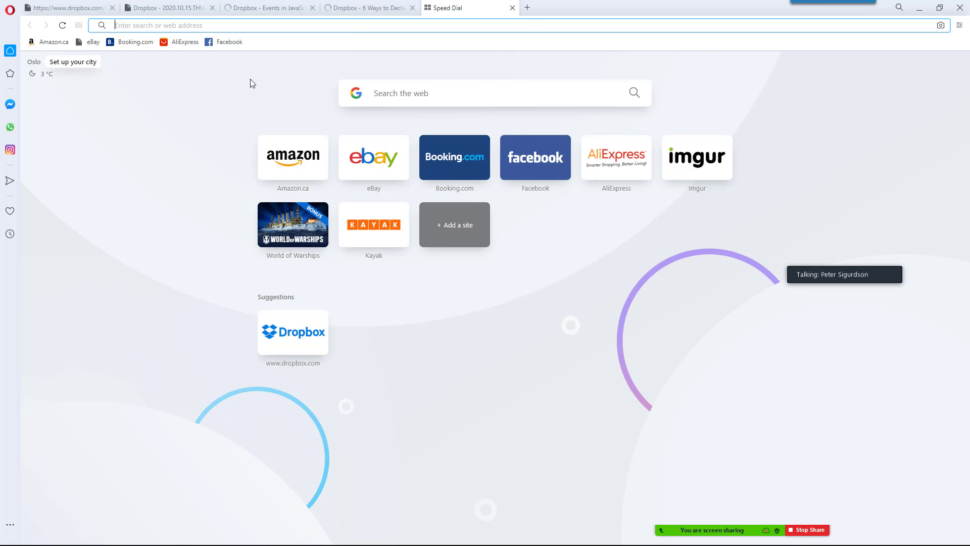
pyautogui.hotkey('ctrl', 'v')
pyautogui.press('Return')
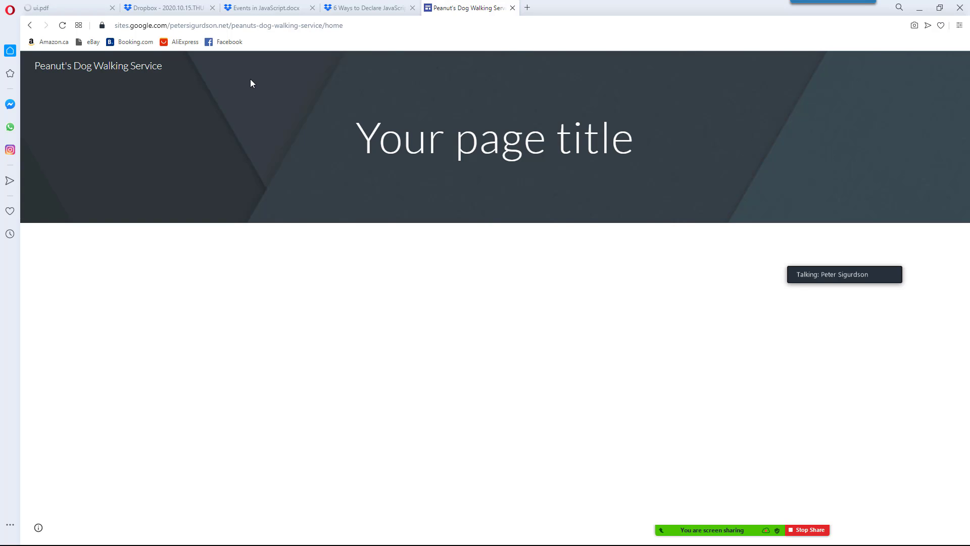
pyautogui.hotkey('alt', 'Tab')
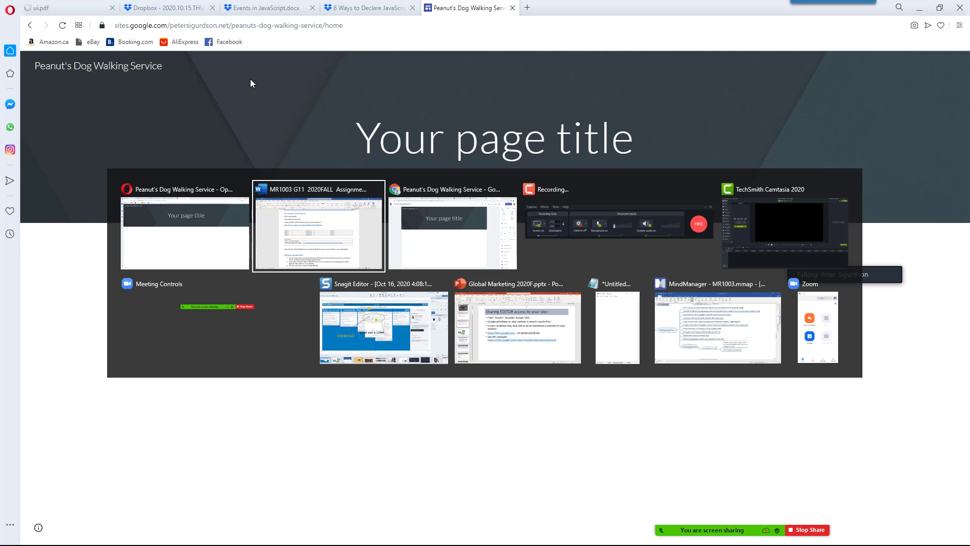
# Replace the header's 'Your page title' with 'When you are too busy for your best, let us take care of your 4 leggee'
pyautogui.hotkey('alt', 'Tab')
pyautogui.click(375, 177)
pyautogui.doubleClick(374, 176)
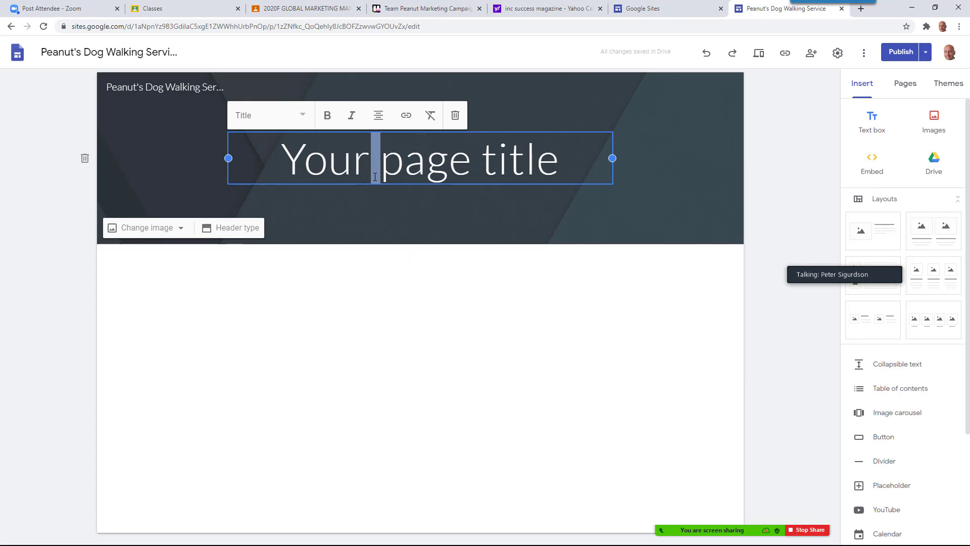
pyautogui.click(371, 162)
pyautogui.tripleClick(371, 161)
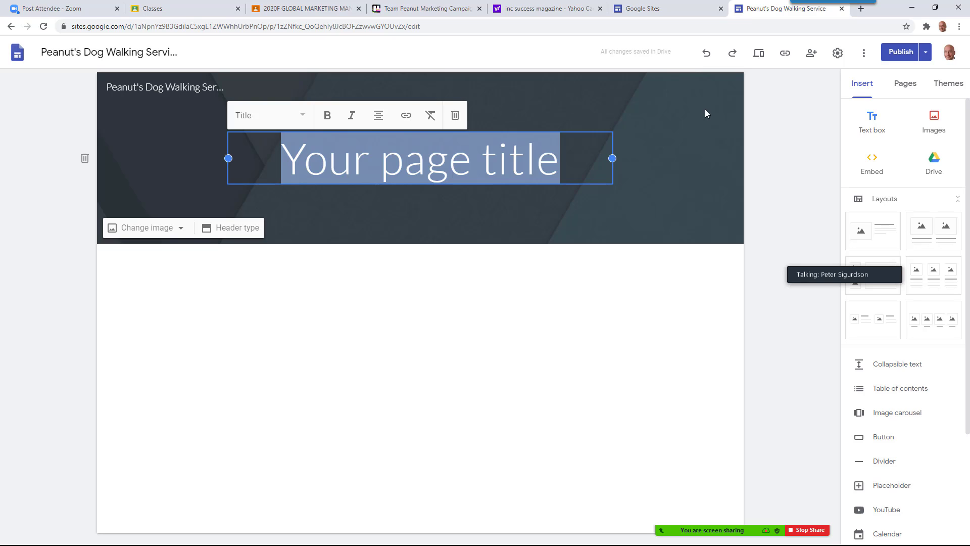
pyautogui.write('When')
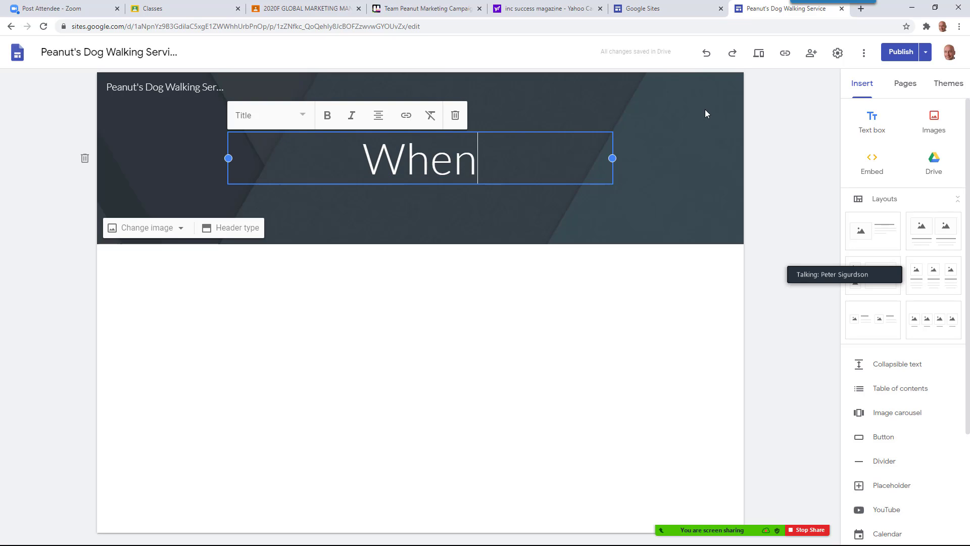
pyautogui.write(' you are too')
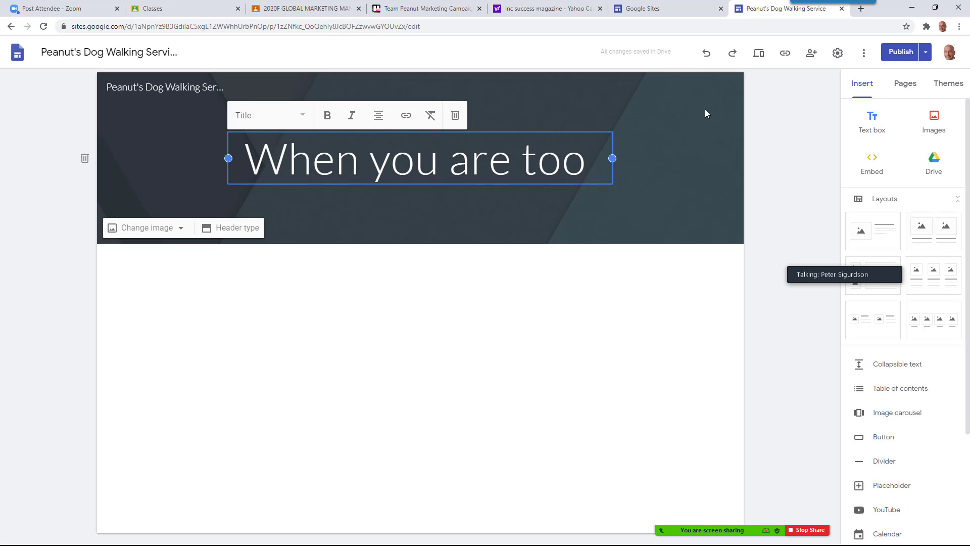
pyautogui.write(' busy to')
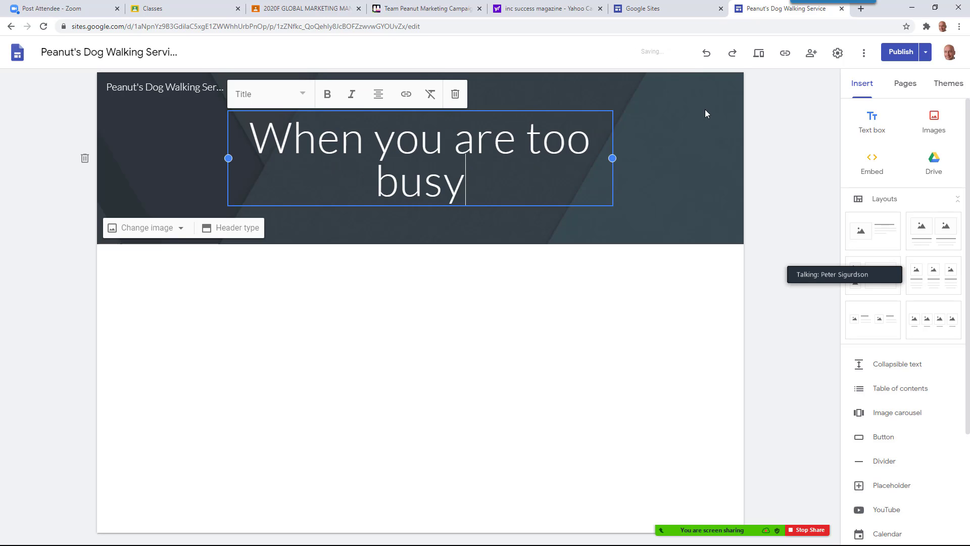
pyautogui.press('BackSpace')
pyautogui.press('BackSpace')
pyautogui.press('BackSpace')
pyautogui.write('for')
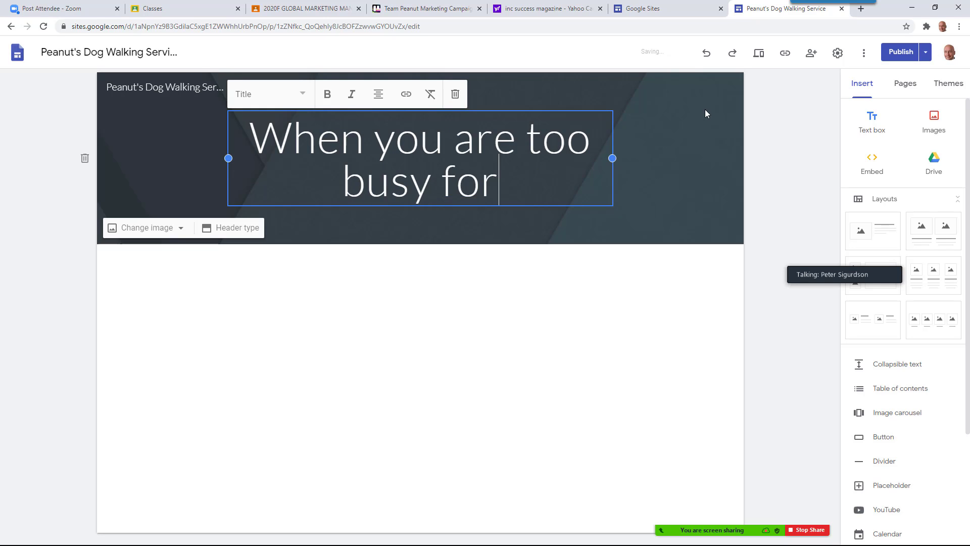
pyautogui.write(' your best')
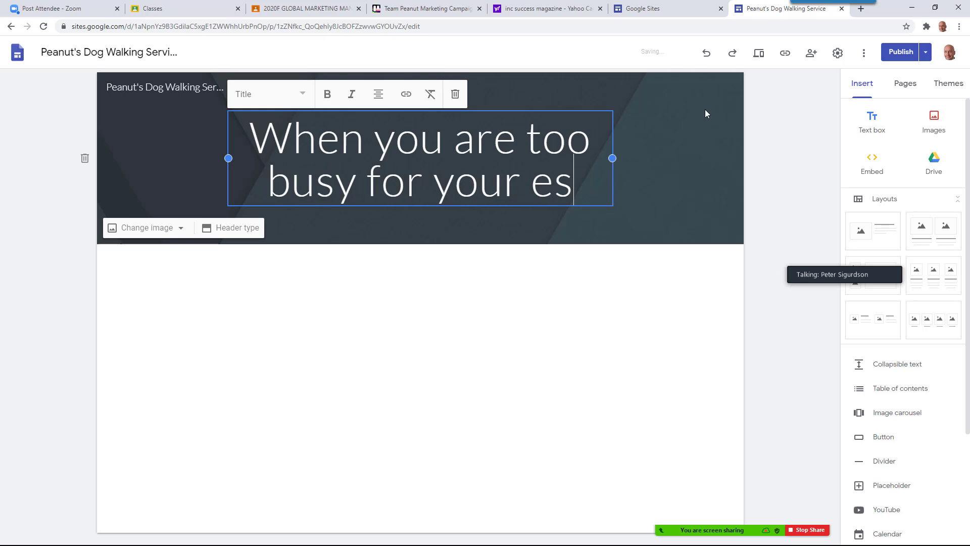
pyautogui.press('BackSpace')
pyautogui.press('BackSpace')
pyautogui.press('BackSpace')
pyautogui.write('best,')
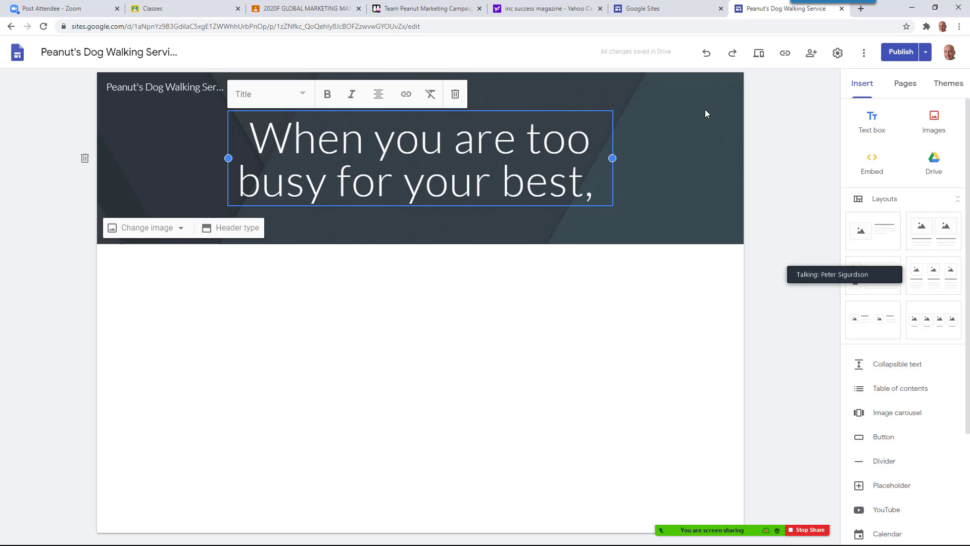
pyautogui.write(' let us')
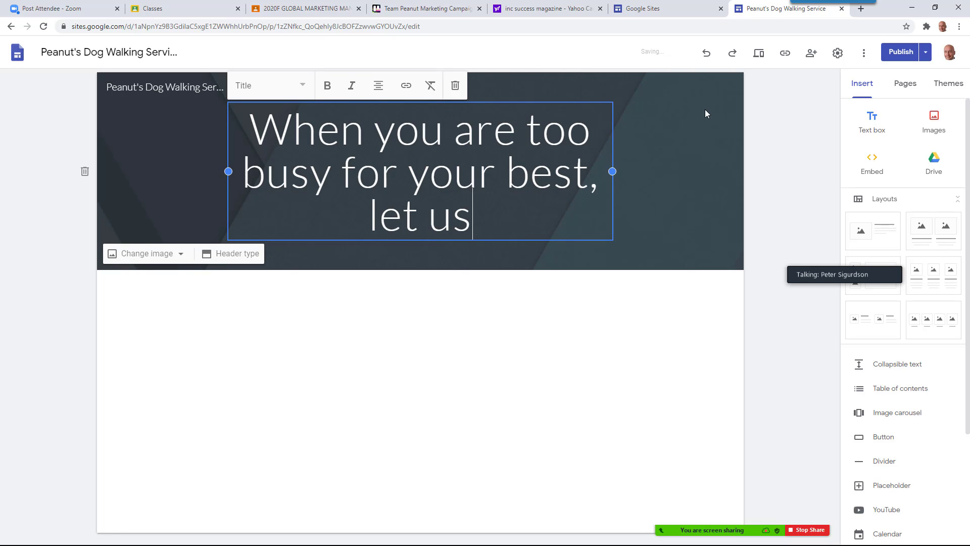
pyautogui.write(' take care of')
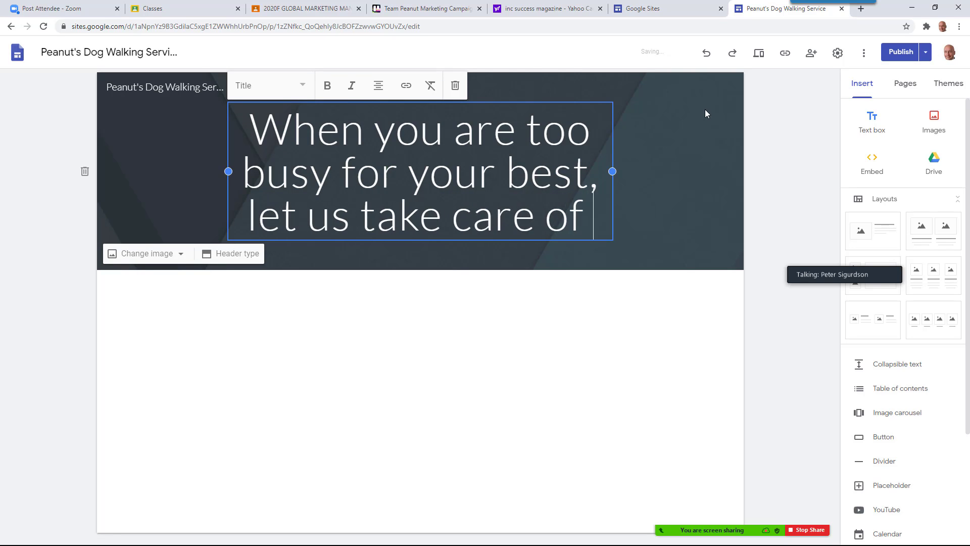
pyautogui.write(' your 4 leggee')
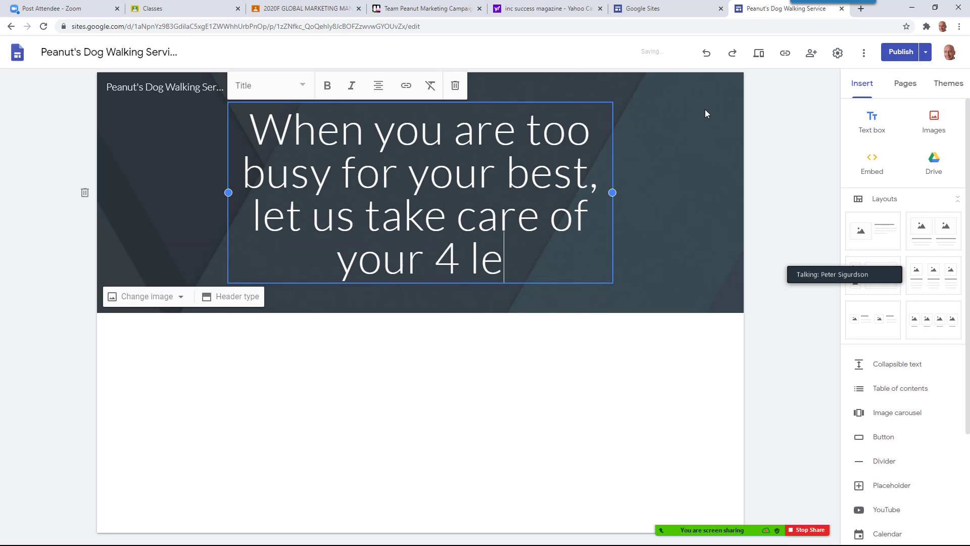
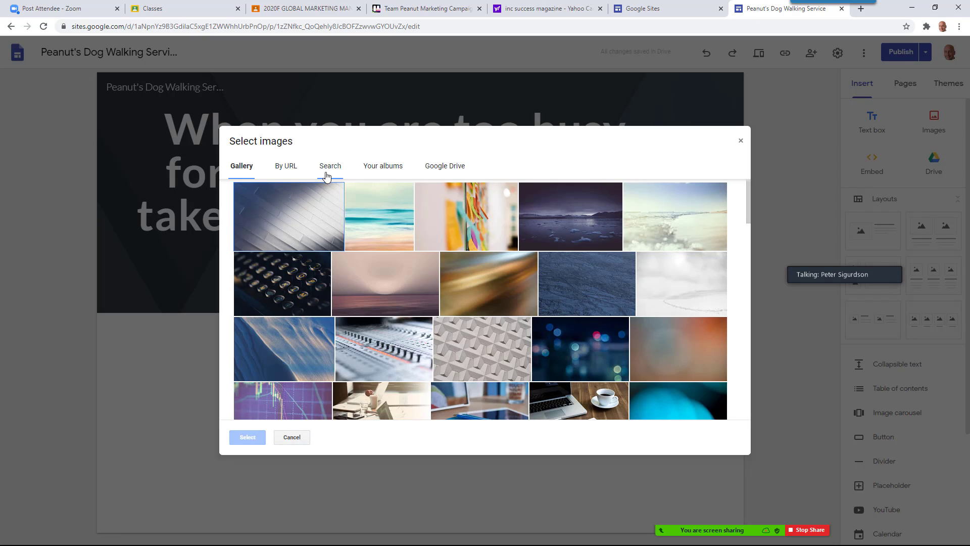
# Search web images for 'dog walking service' and set the woman-walking-dog silhouette as the header background
pyautogui.click(326, 173)
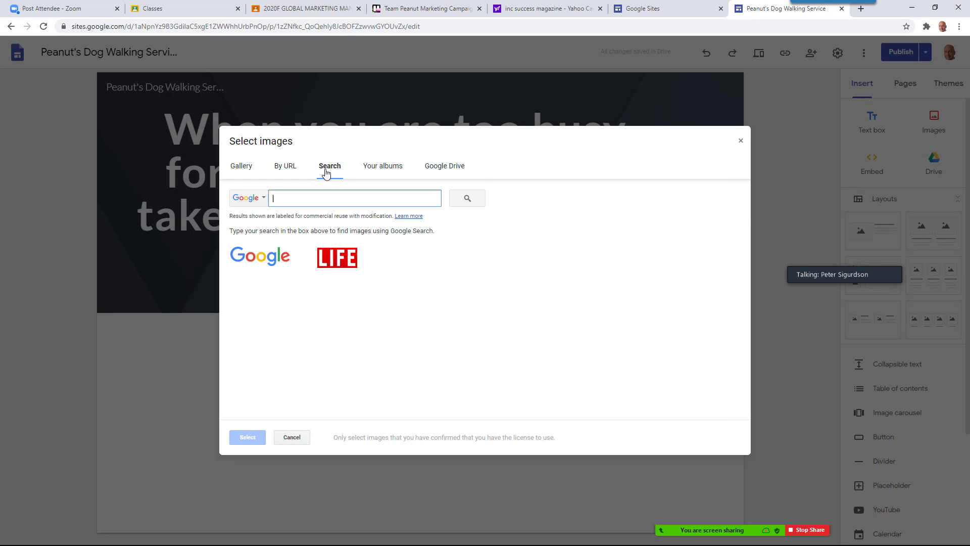
pyautogui.write('dog walking serv')
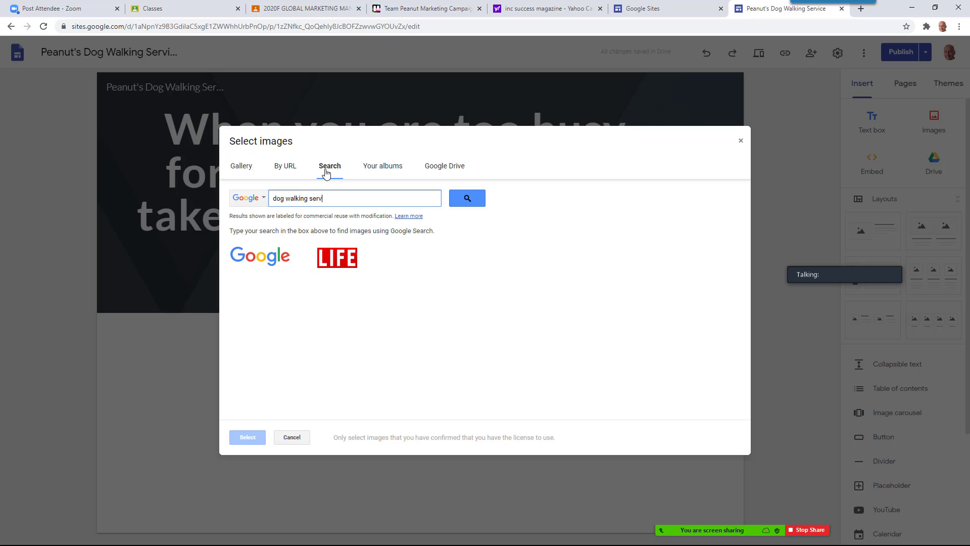
pyautogui.press('Return')
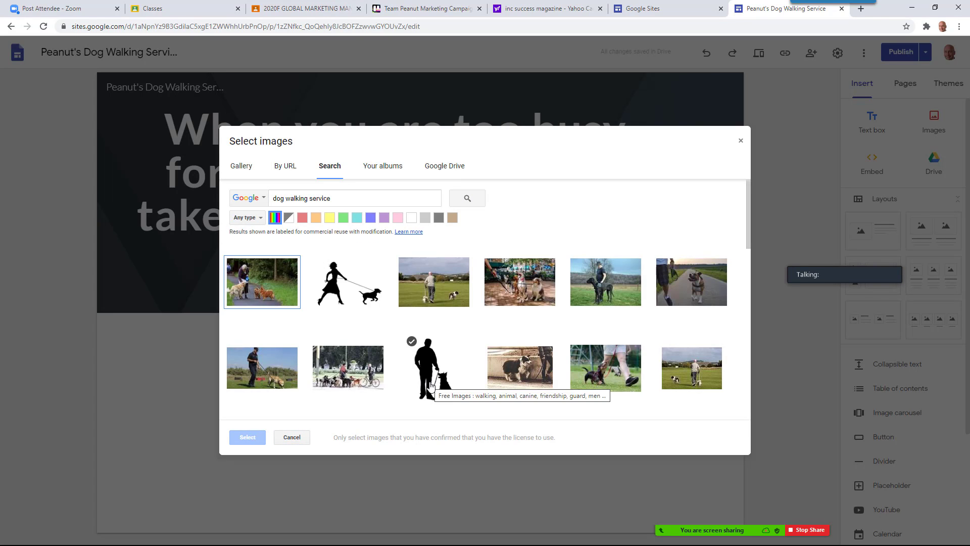
pyautogui.click(375, 281)
pyautogui.click(237, 437)
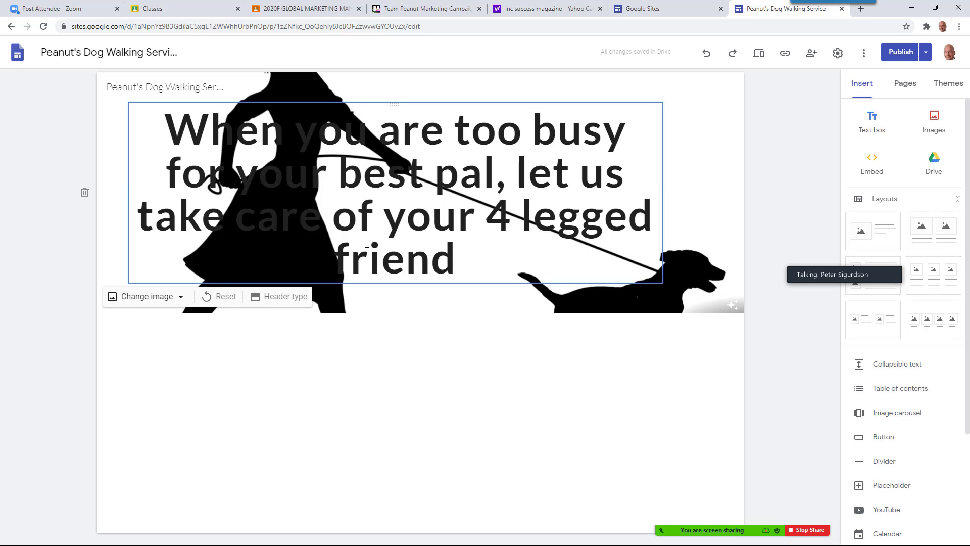
pyautogui.click(427, 263)
# Switch the headline 'When you are too busy…' to Normal text and back to thin Title style
pyautogui.moveTo(470, 270); pyautogui.dragTo(149, 122)
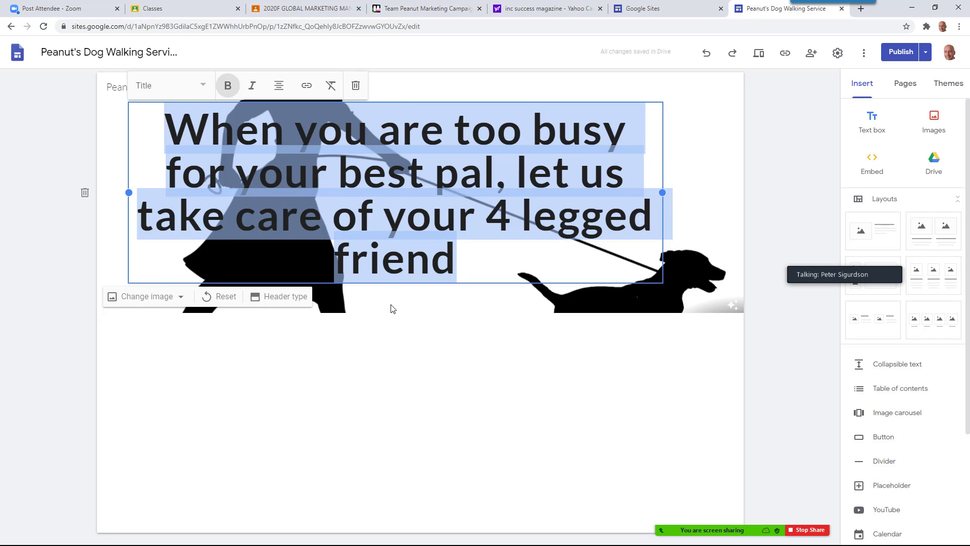
pyautogui.moveTo(857, 270); pyautogui.dragTo(786, 355)
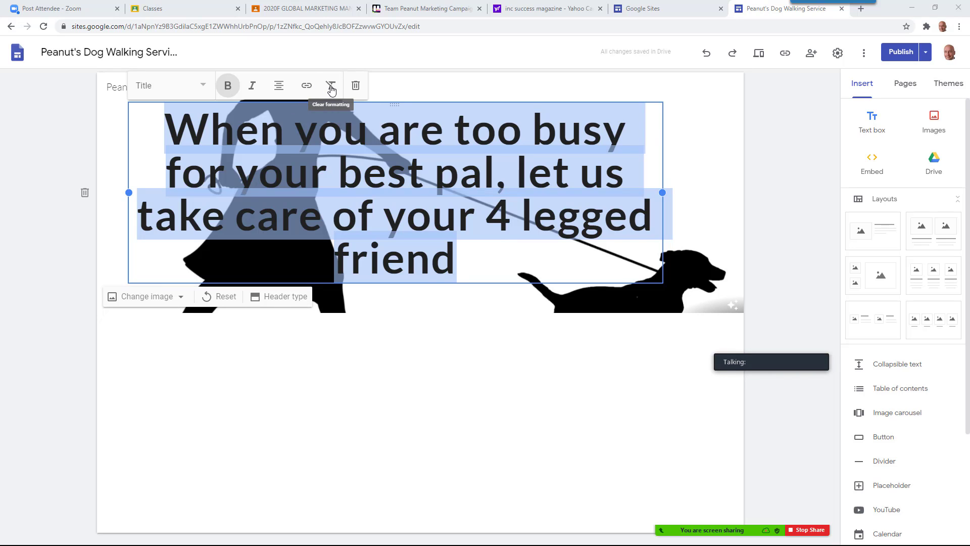
pyautogui.click(200, 88)
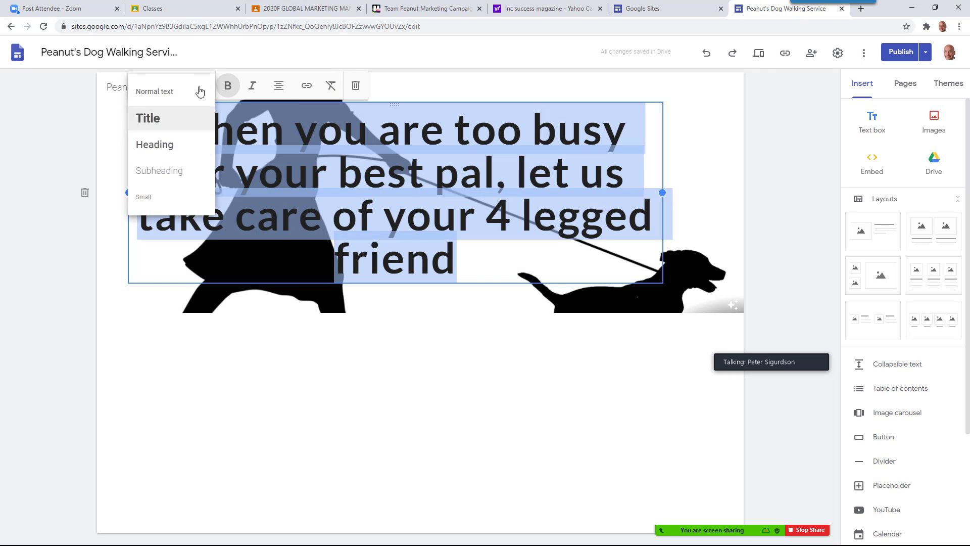
pyautogui.click(179, 98)
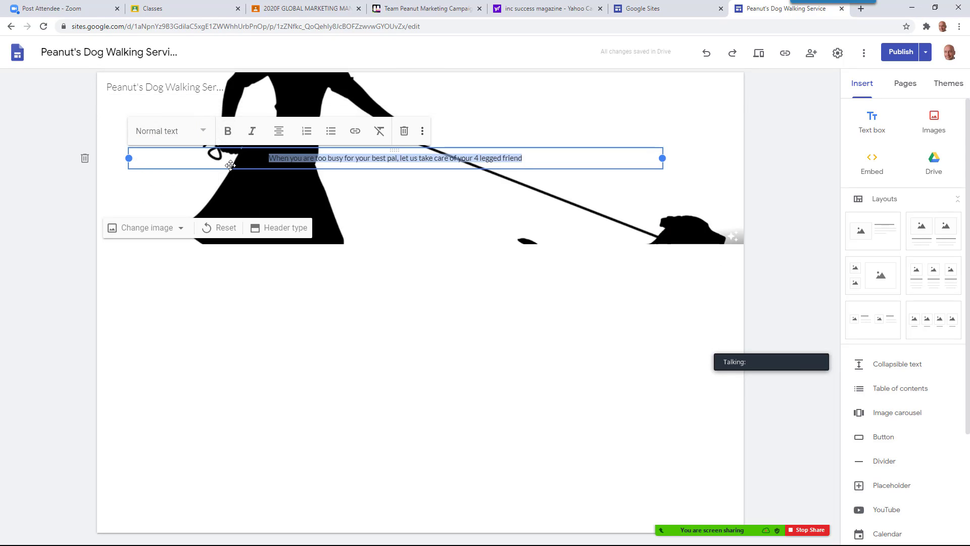
pyautogui.click(204, 132)
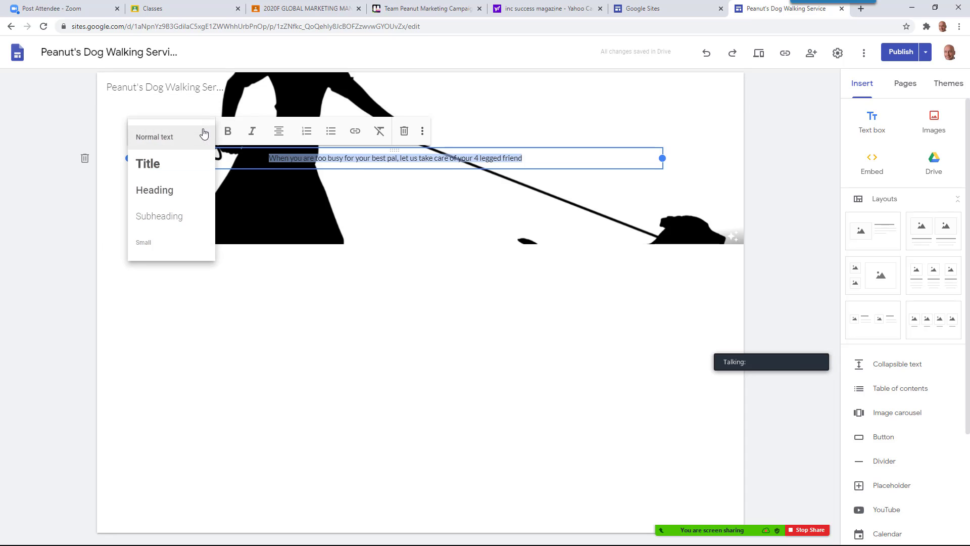
pyautogui.click(184, 164)
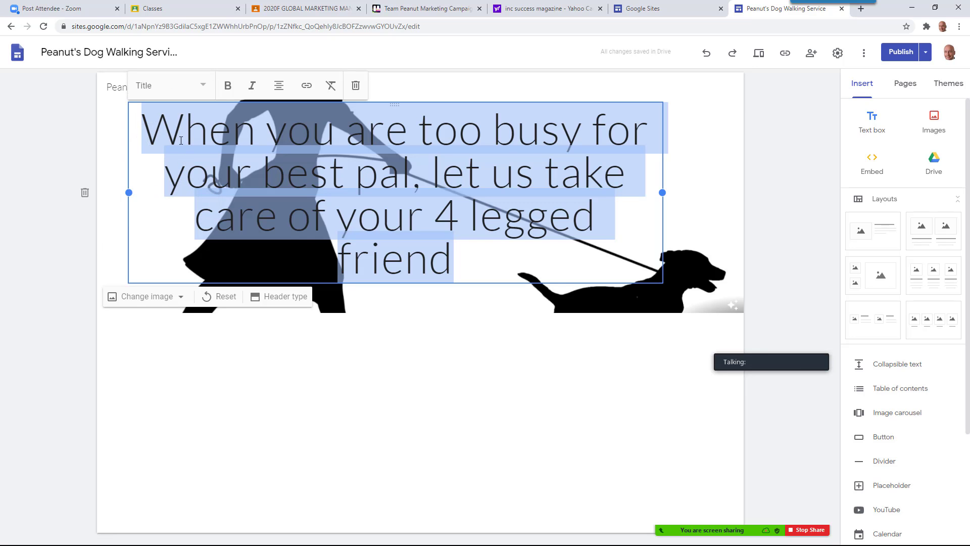
pyautogui.click(180, 139)
pyautogui.moveTo(155, 134); pyautogui.dragTo(483, 255)
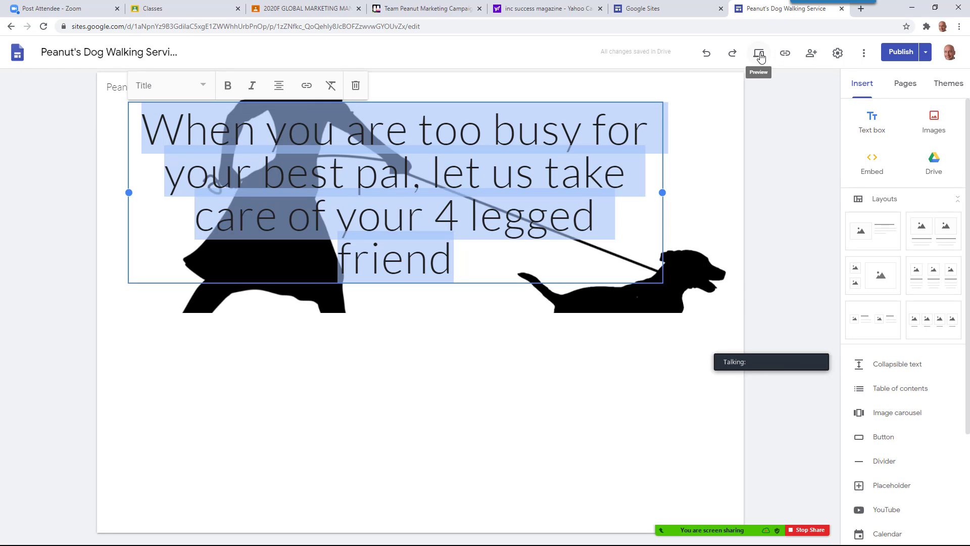
pyautogui.click(520, 272)
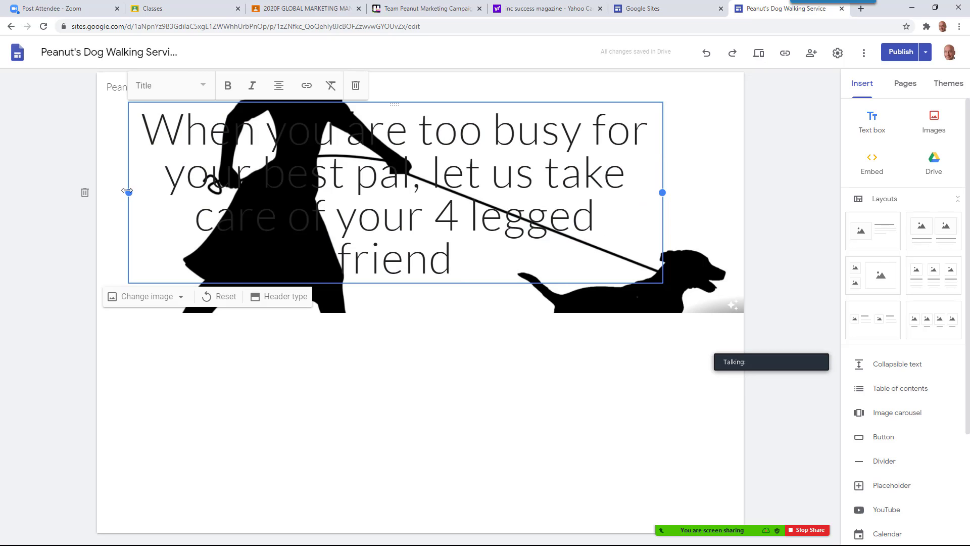
# Narrow the headline box from both sides and restyle all its text as Normal text
pyautogui.moveTo(129, 193); pyautogui.dragTo(390, 221)
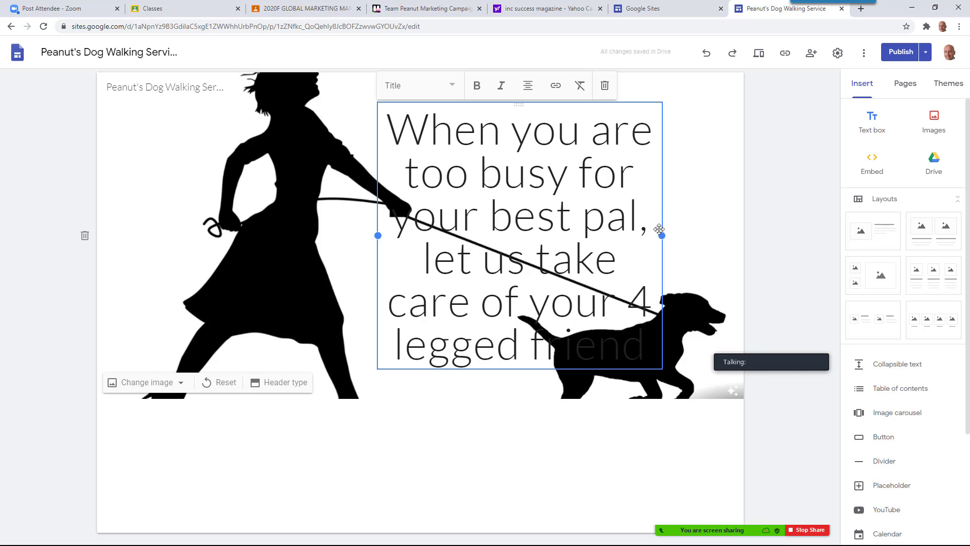
pyautogui.moveTo(661, 236); pyautogui.dragTo(543, 238)
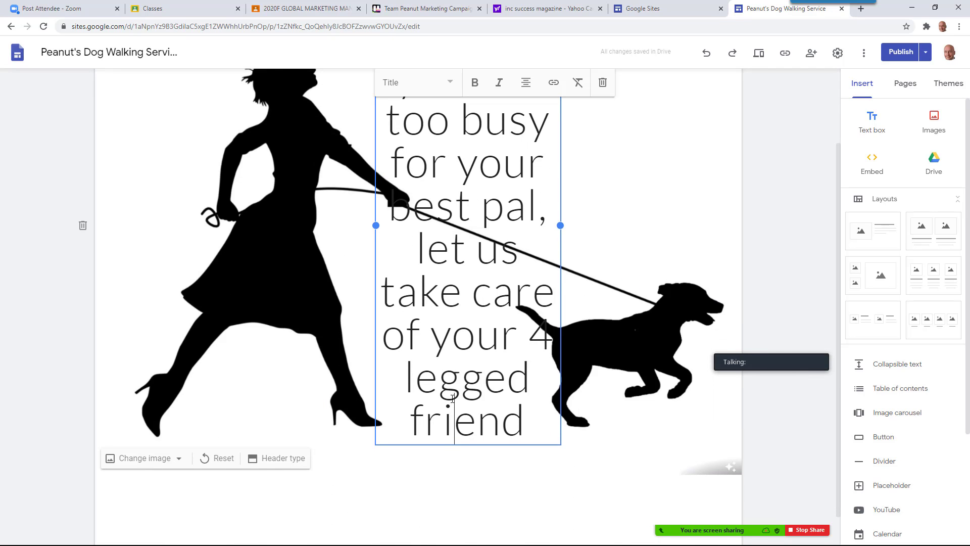
pyautogui.hotkey('ctrl', 'a')
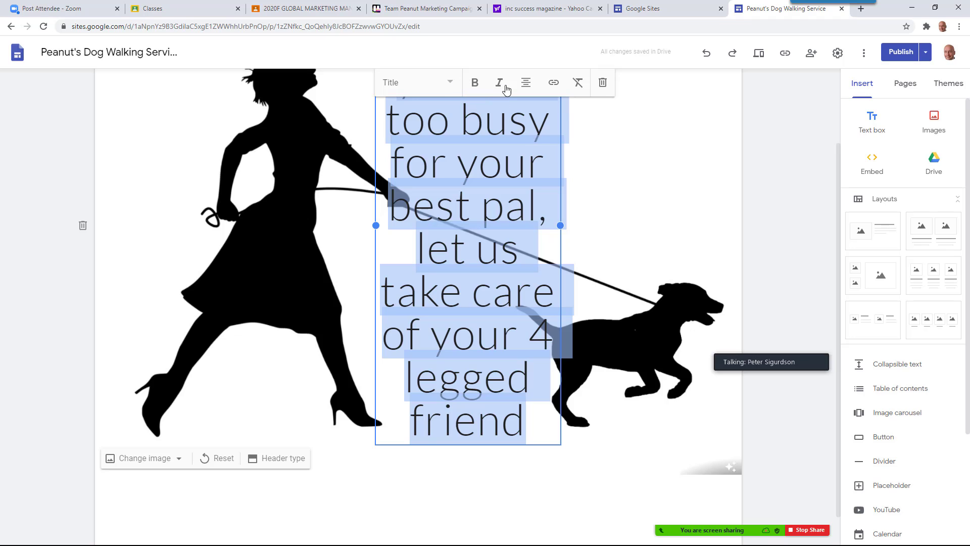
pyautogui.click(450, 82)
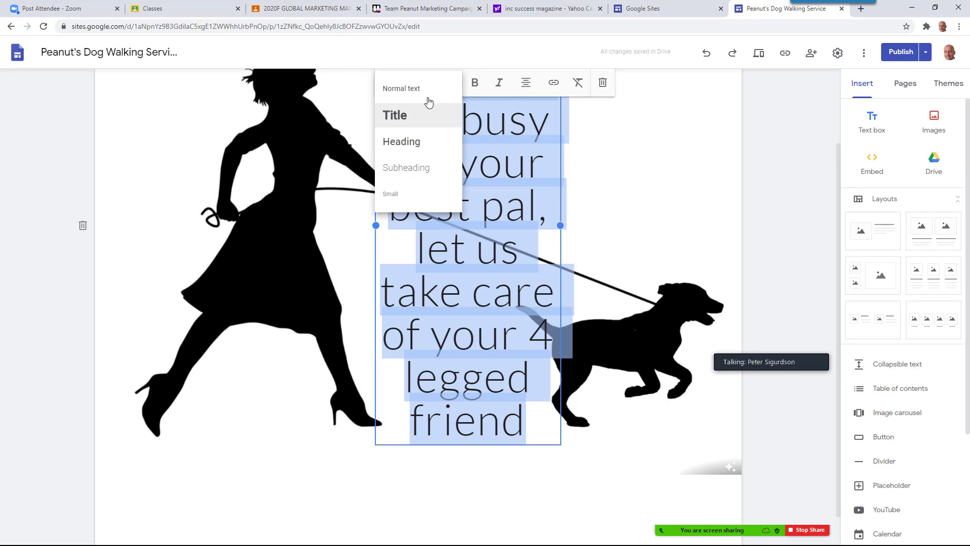
pyautogui.click(421, 95)
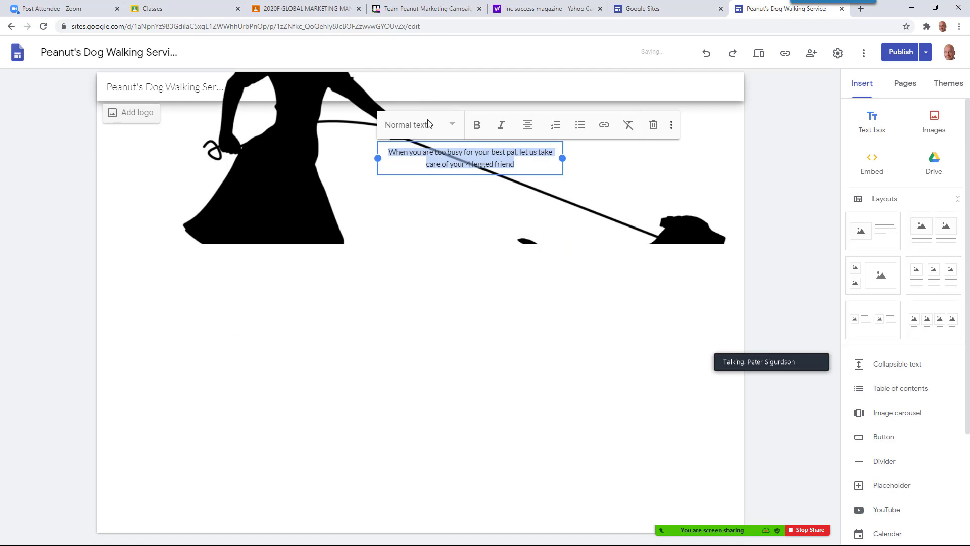
# Move the headline box right so it sits above the leash between woman and dog
pyautogui.click(463, 305)
pyautogui.click(434, 171)
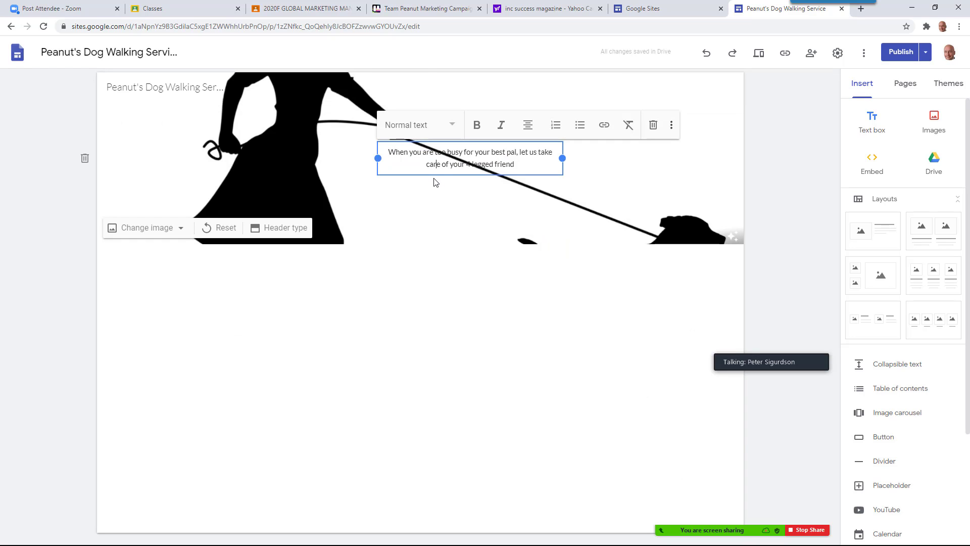
pyautogui.moveTo(434, 172); pyautogui.dragTo(608, 130)
pyautogui.click(542, 158)
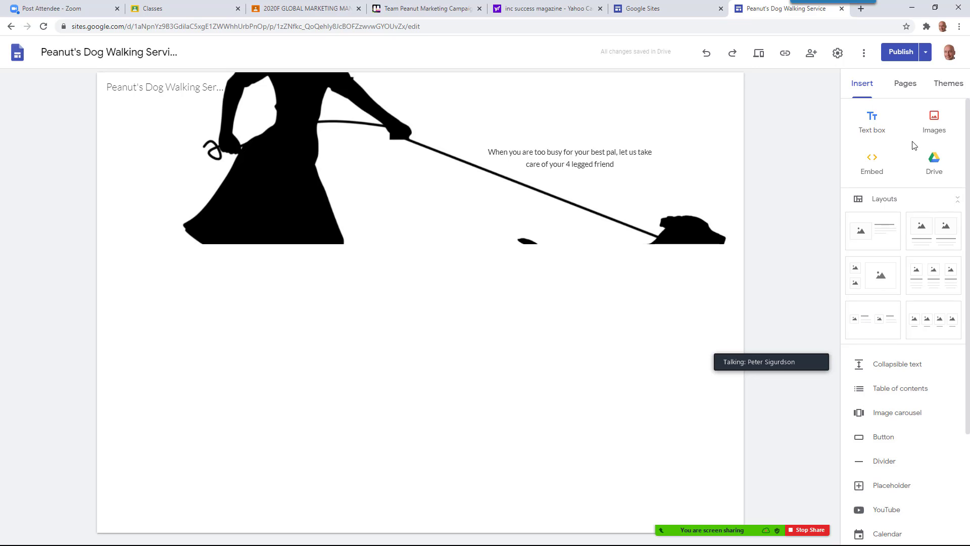
# Upload Tasmanian Devil.jpg and Dolphin.jpg, placing the dolphin photo beside the Tasmanian devil
pyautogui.click(935, 121)
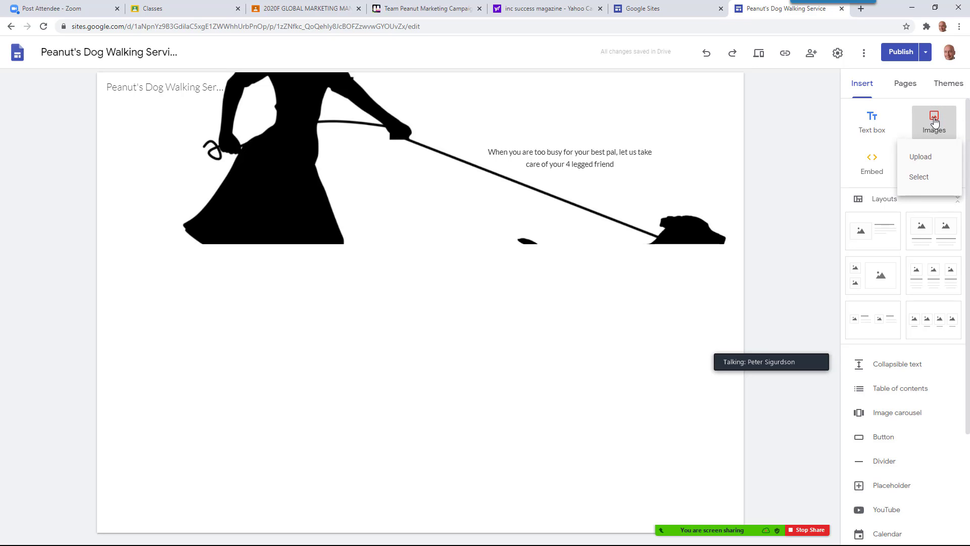
pyautogui.click(925, 163)
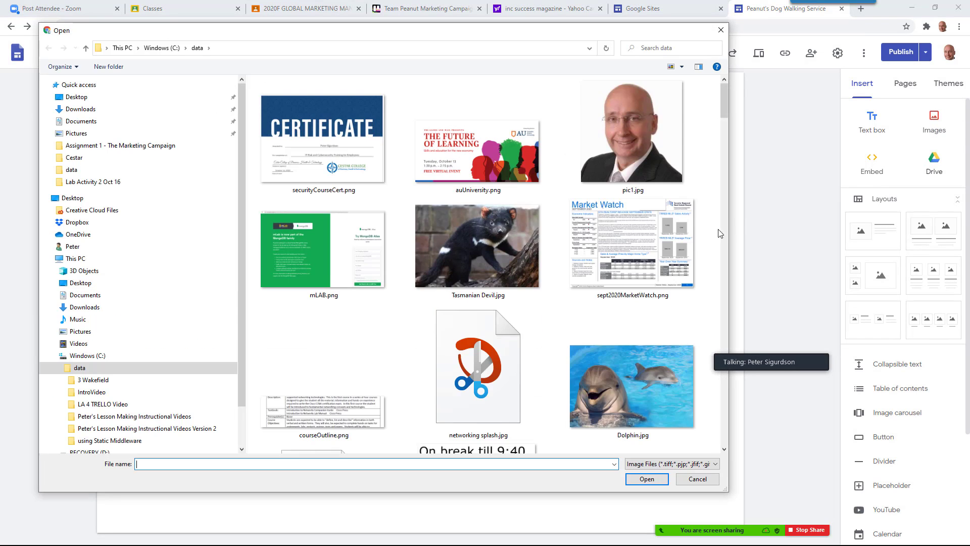
pyautogui.doubleClick(475, 242)
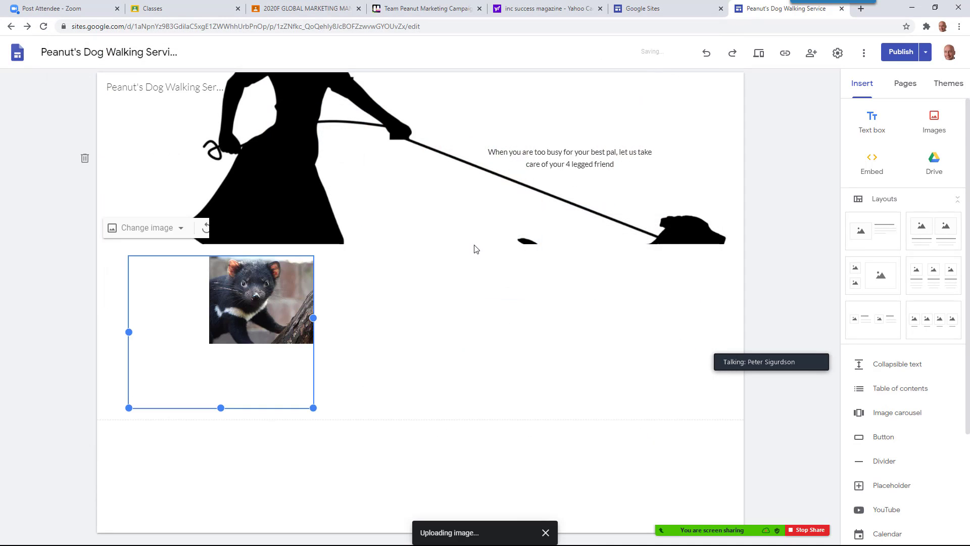
pyautogui.click(934, 122)
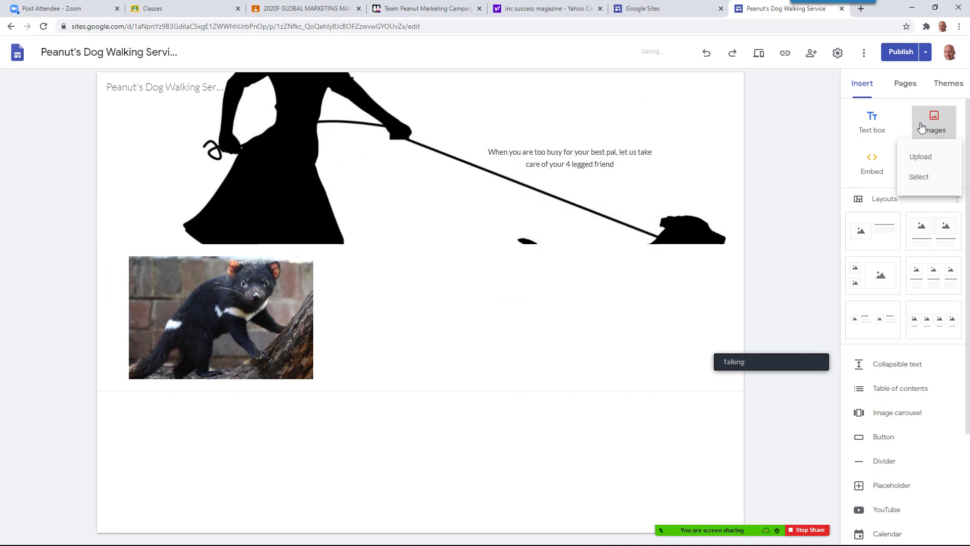
pyautogui.click(912, 158)
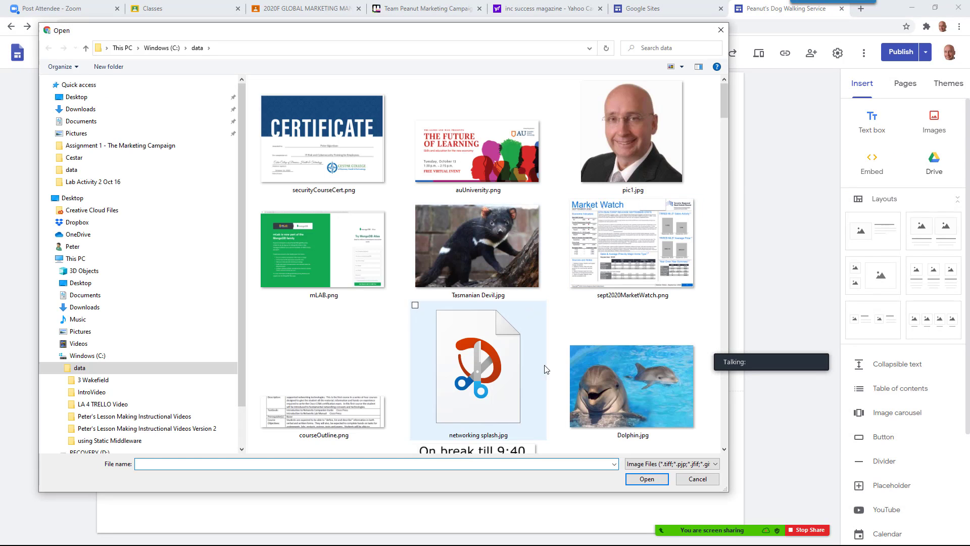
pyautogui.doubleClick(606, 399)
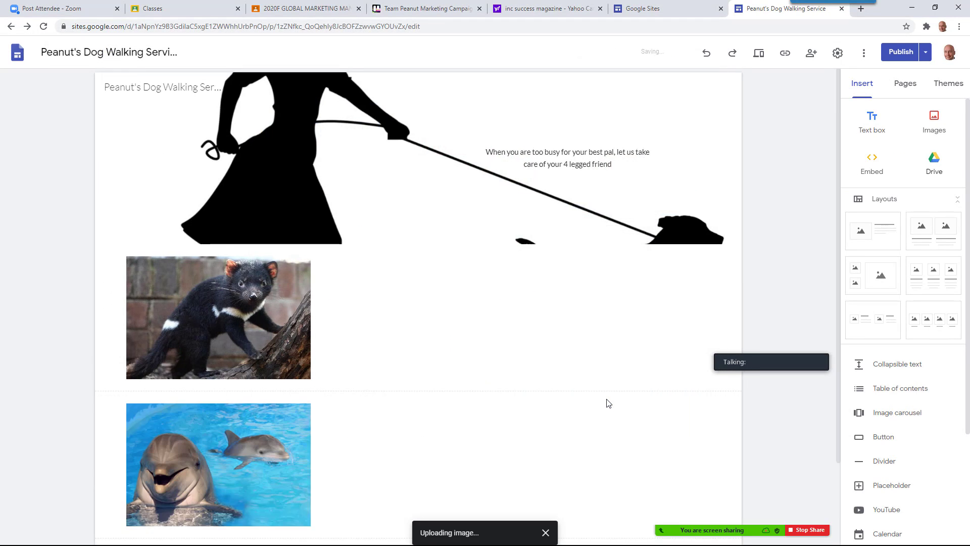
pyautogui.moveTo(291, 343); pyautogui.dragTo(432, 200)
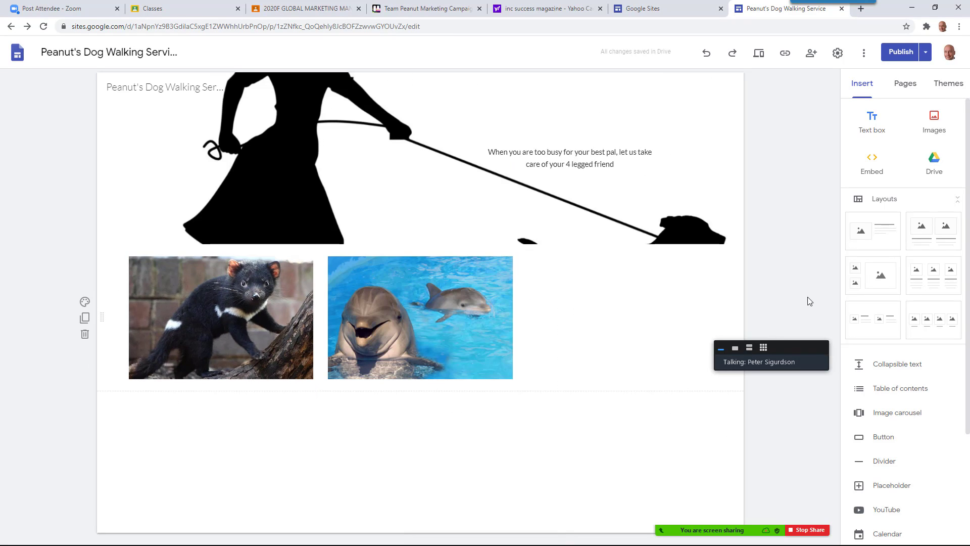
# Add a text box with the Title heading 'Why are we Toronto's favorite care provider for your friend?'
pyautogui.click(875, 125)
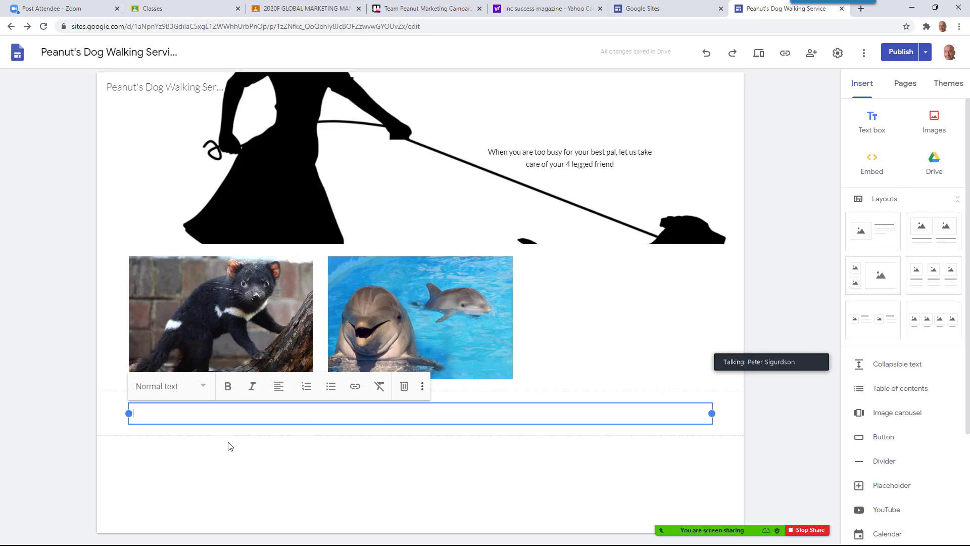
pyautogui.write("Why are we Toronto's fav")
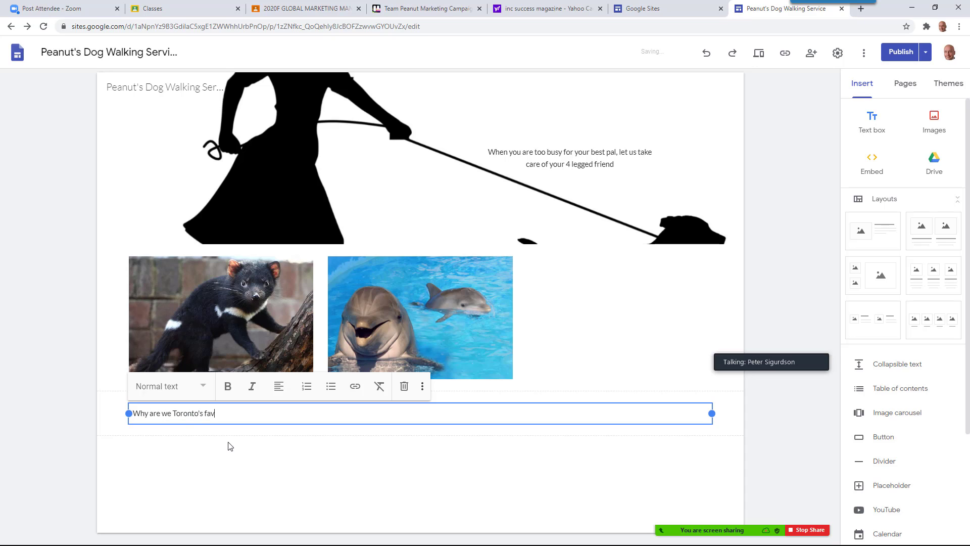
pyautogui.write('orite care provider for your frie')
pyautogui.press('BackSpace')
pyautogui.press('BackSpace')
pyautogui.write('iriend?')
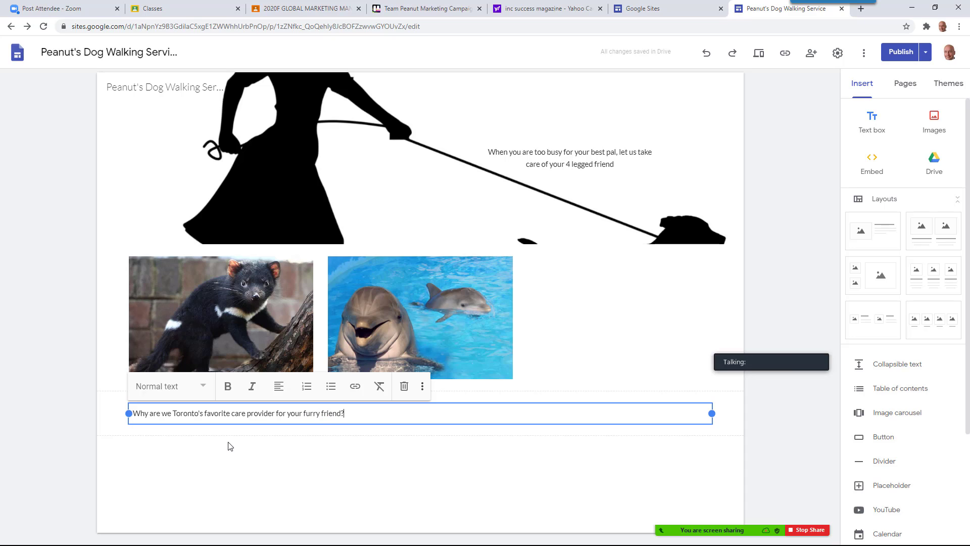
pyautogui.hotkey('ctrl', 'a')
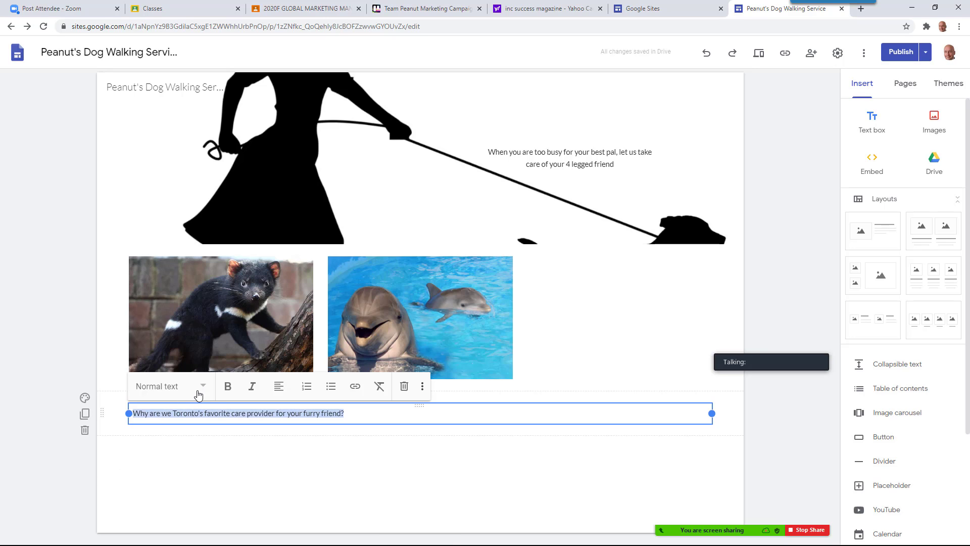
pyautogui.click(197, 393)
pyautogui.click(152, 420)
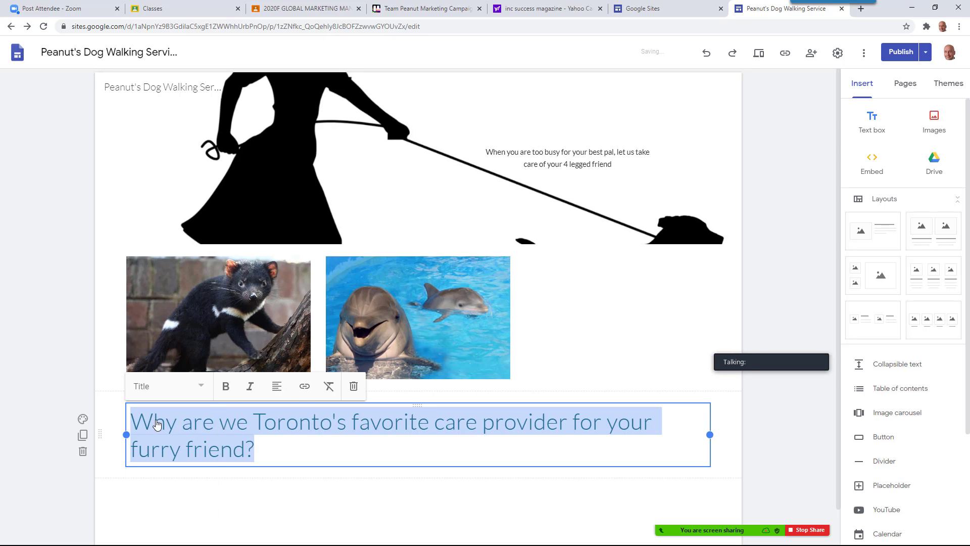
pyautogui.click(285, 450)
# Add three filler lines (safasdf, asdfa, asdfas) beneath the heading, followed by an empty line
pyautogui.press('Return')
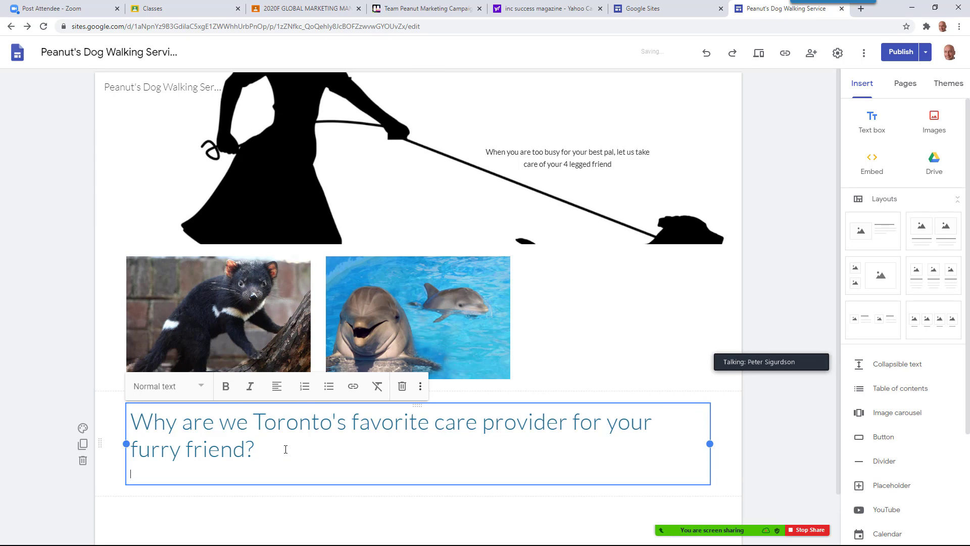
pyautogui.write('safasdf')
pyautogui.press('Return')
pyautogui.write('asdfa')
pyautogui.press('Return')
pyautogui.write('asdfas')
pyautogui.press('Return')
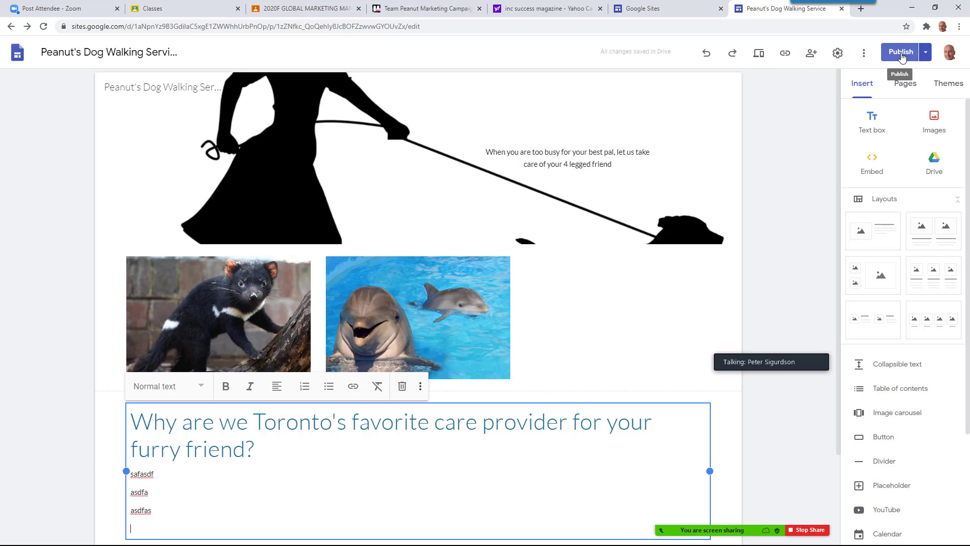
pyautogui.click(925, 54)
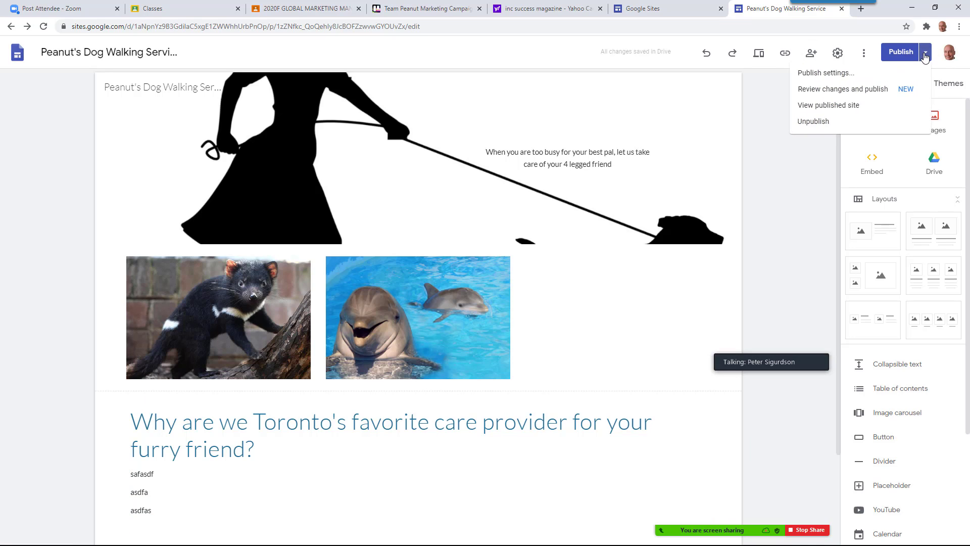
pyautogui.click(904, 53)
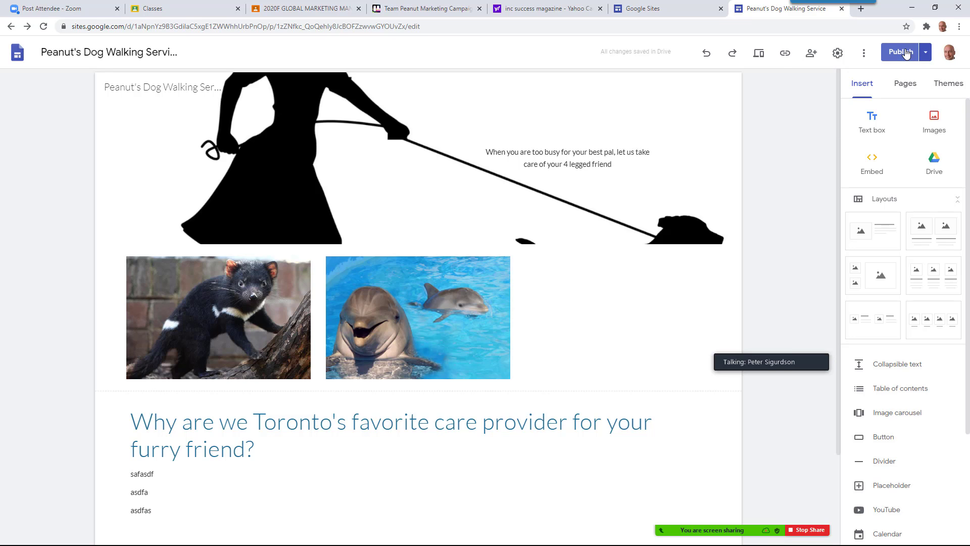
pyautogui.hotkey('alt', 'Tab')
pyautogui.hotkey('alt', 'Tab')
pyautogui.hotkey('alt', 'Tab')
pyautogui.hotkey('alt', 'Tab')
pyautogui.hotkey('alt', 'Tab')
pyautogui.hotkey('alt', 'Tab')
pyautogui.hotkey('alt', 'Tab')
pyautogui.hotkey('alt', 'Tab')
pyautogui.hotkey('alt', 'Tab')
pyautogui.hotkey('alt', 'Tab')
pyautogui.hotkey('alt', 'Tab')
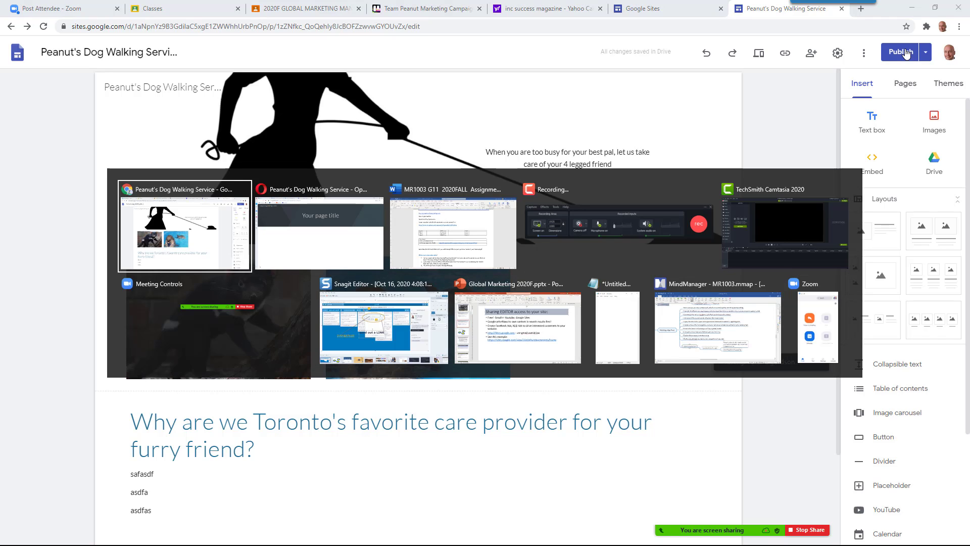
pyautogui.hotkey('alt', 'Tab')
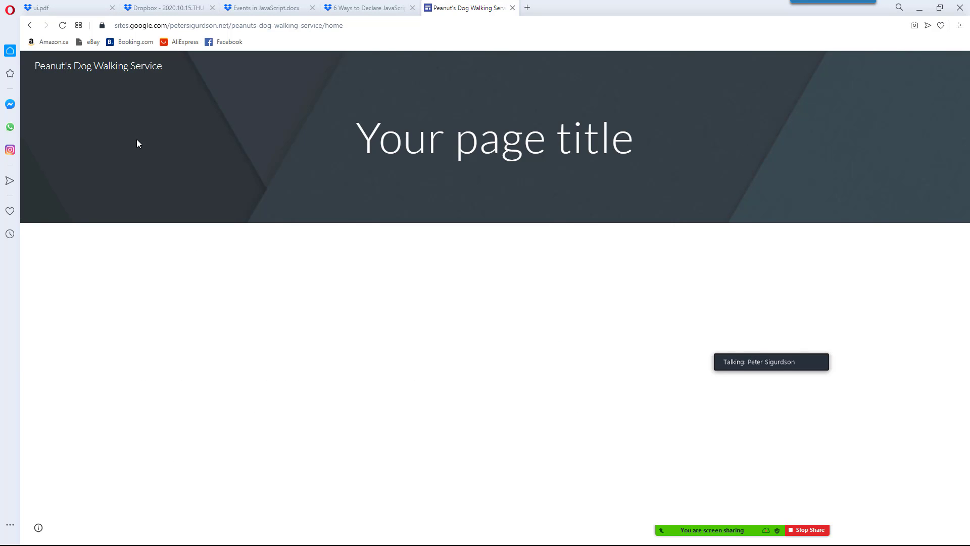
pyautogui.rightClick(246, 313)
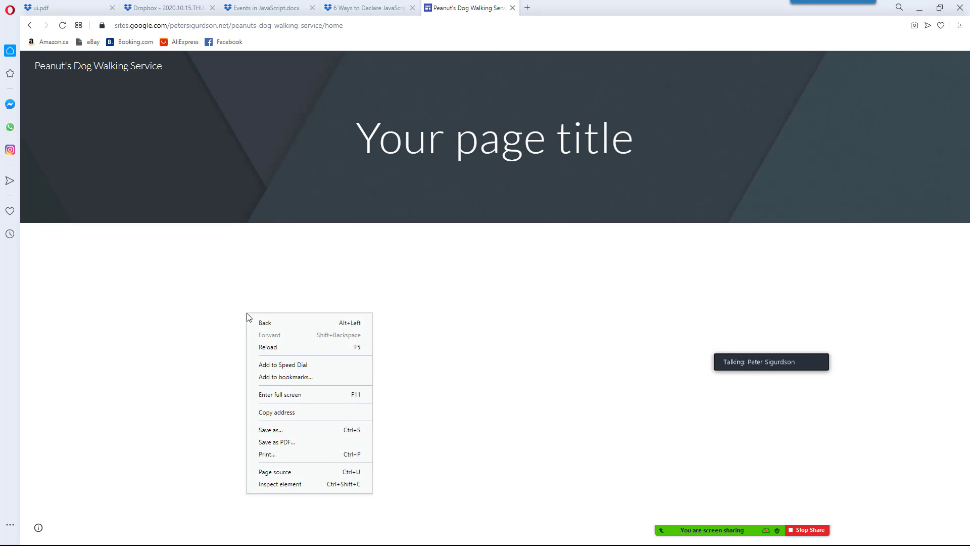
pyautogui.click(267, 348)
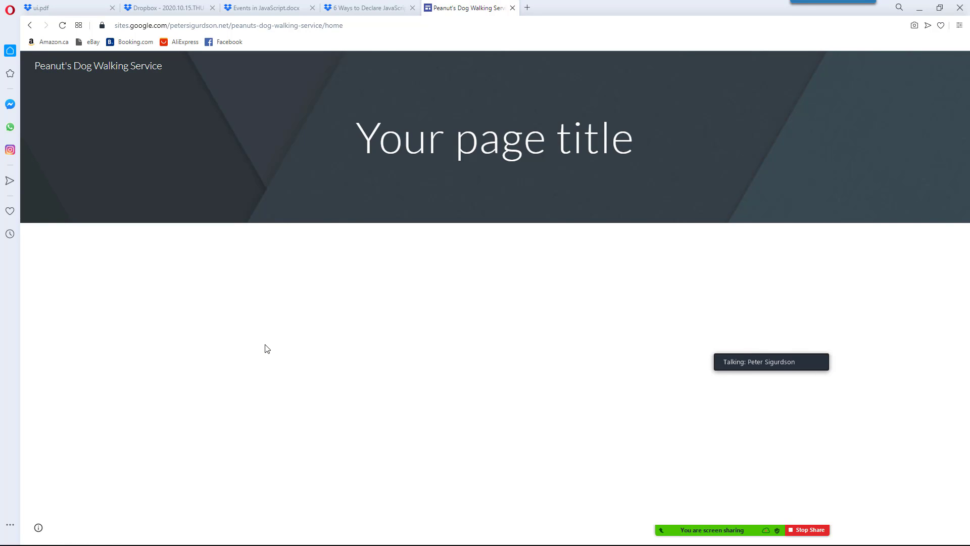
pyautogui.hotkey('alt', 'Tab')
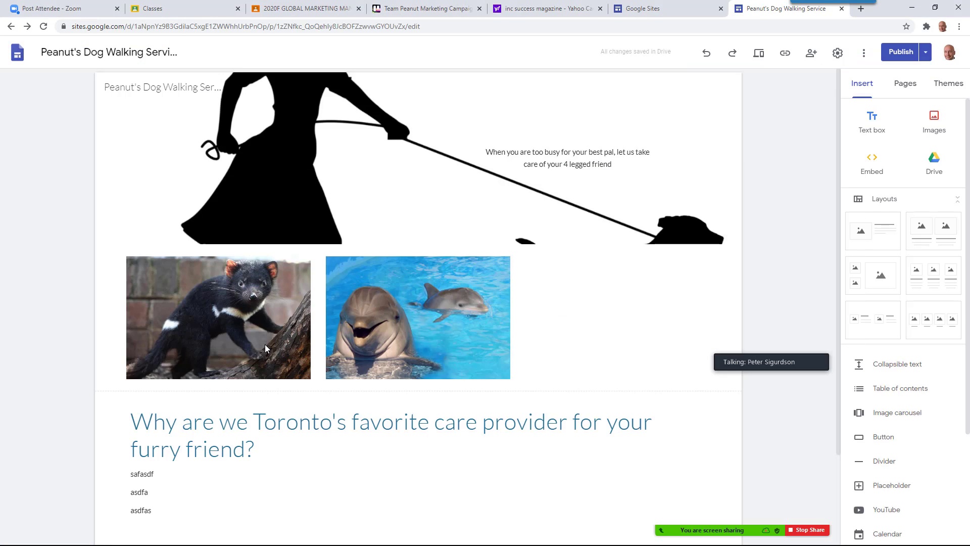
# Review and publish the draft, then reload the live dog-walking site in Opera
pyautogui.click(899, 56)
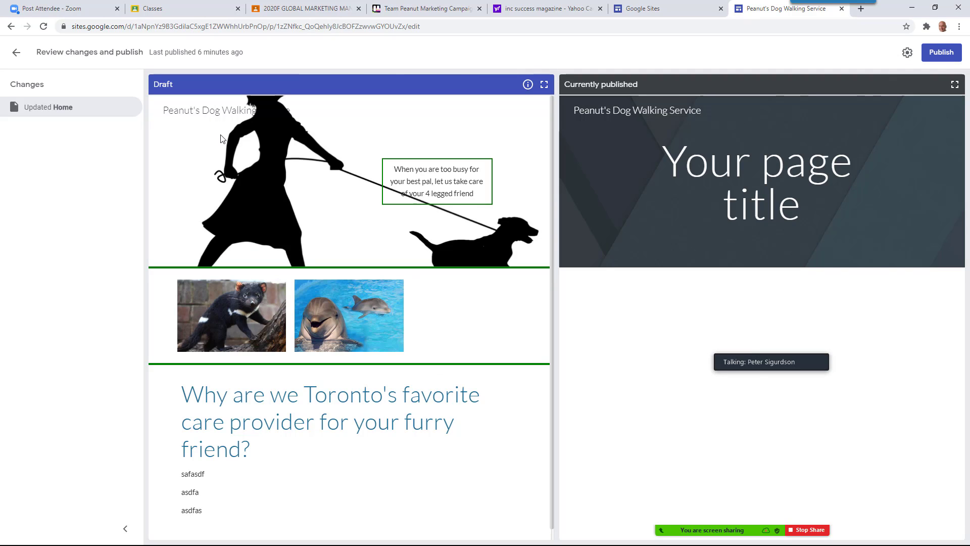
pyautogui.click(947, 53)
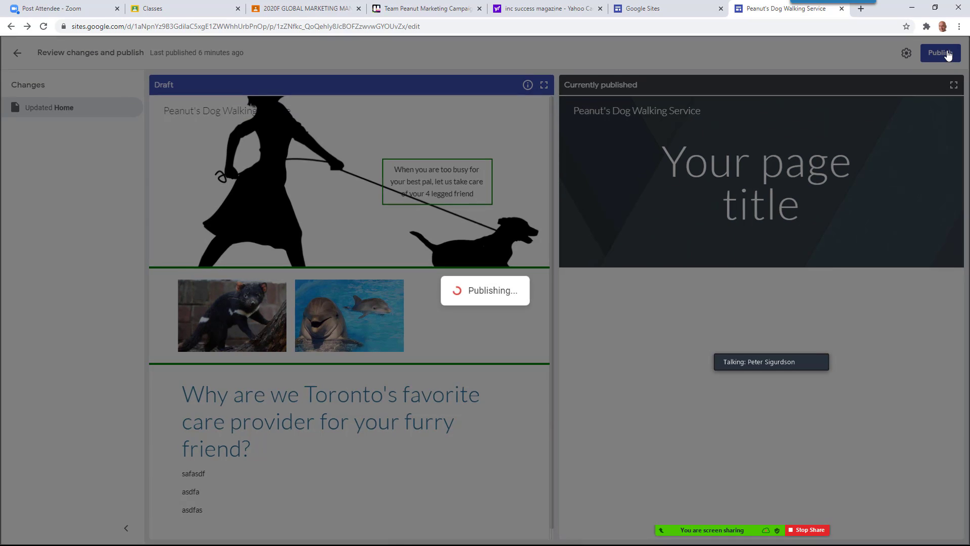
pyautogui.hotkey('alt', 'Tab')
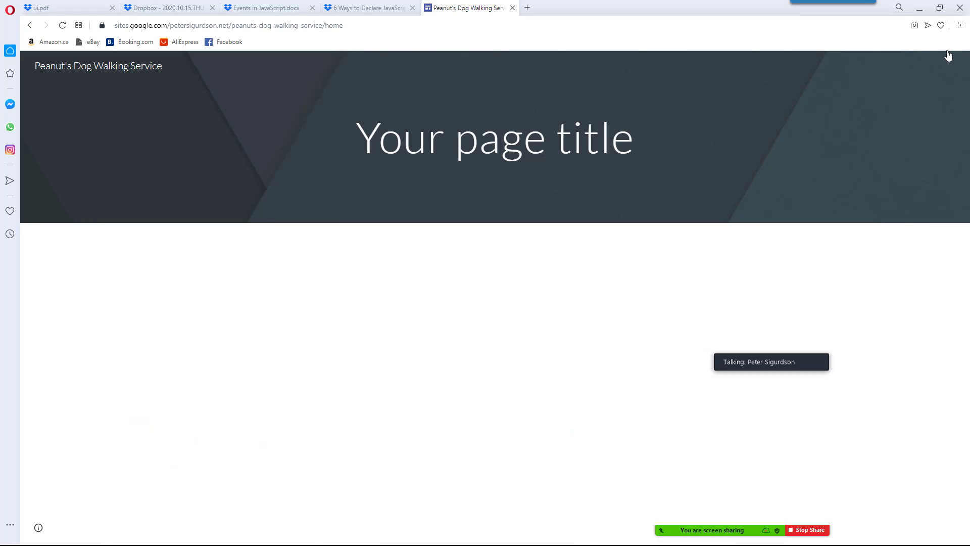
pyautogui.press('F5')
# Back in the editor, move the dolphin photo to the rightmost slot with the Tasmanian devil beside it
pyautogui.hotkey('alt', 'Tab')
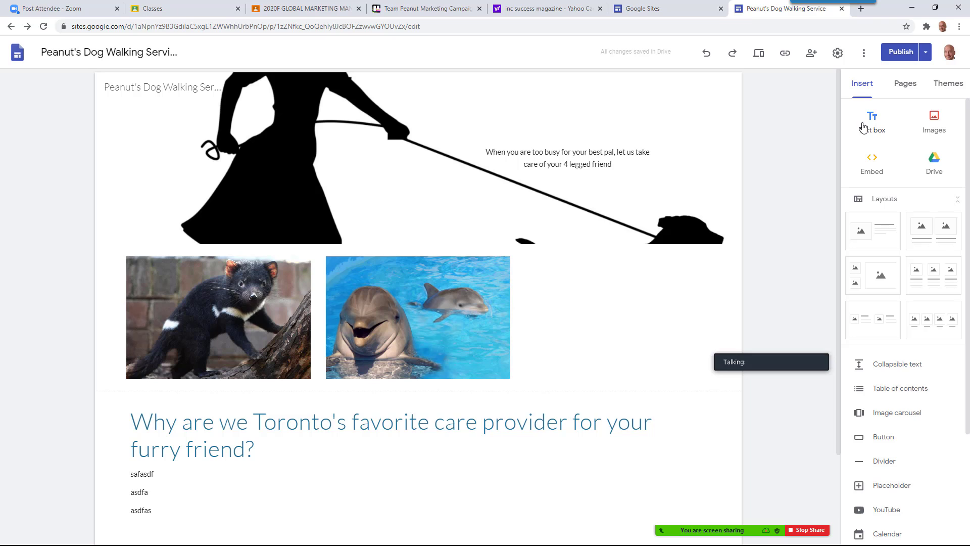
pyautogui.click(472, 332)
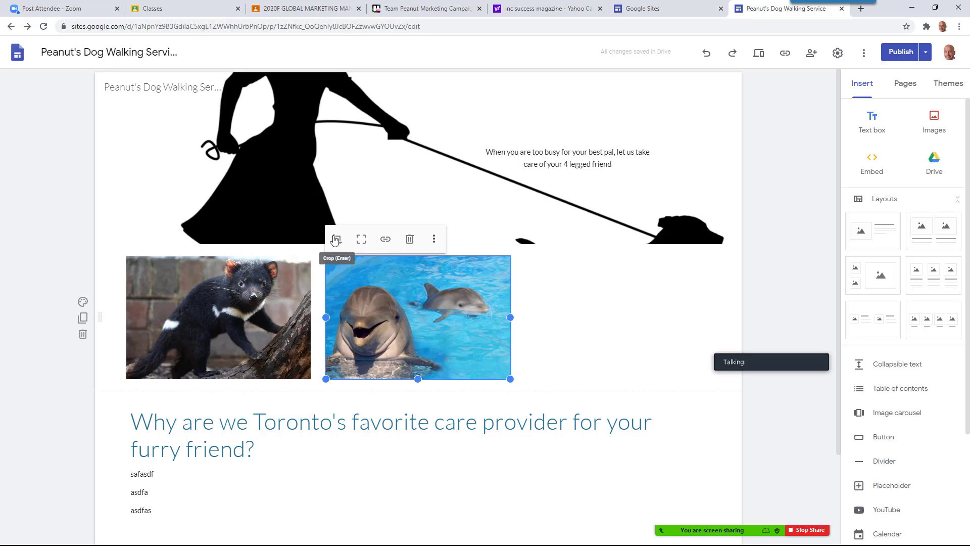
pyautogui.moveTo(459, 339); pyautogui.dragTo(640, 339)
pyautogui.moveTo(302, 323); pyautogui.dragTo(450, 314)
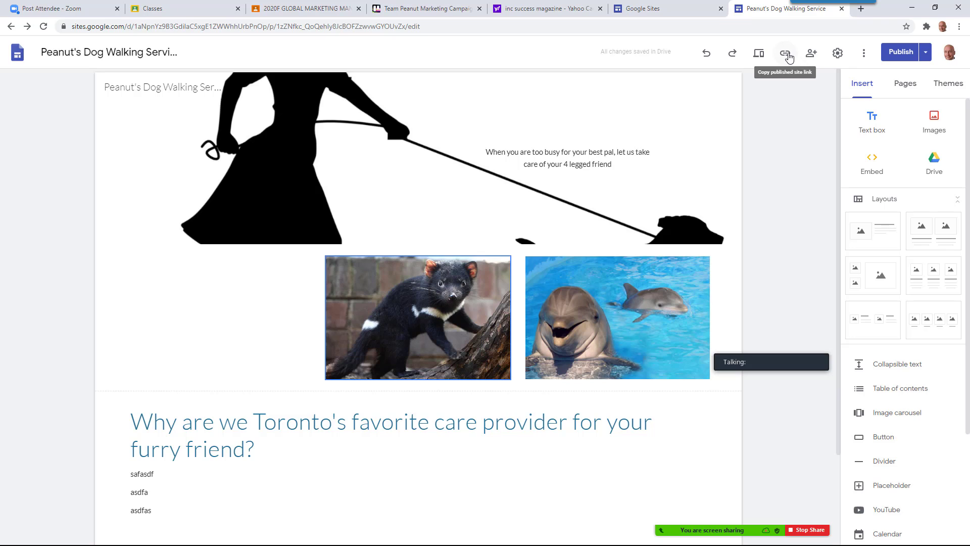
pyautogui.click(928, 53)
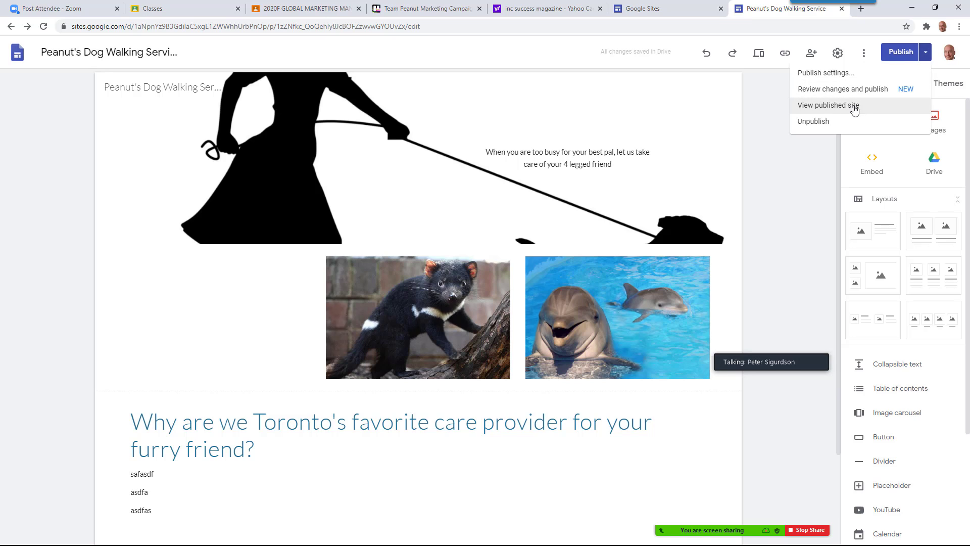
# Review and publish the rearranged photo layout to the live site
pyautogui.click(865, 59)
pyautogui.click(866, 59)
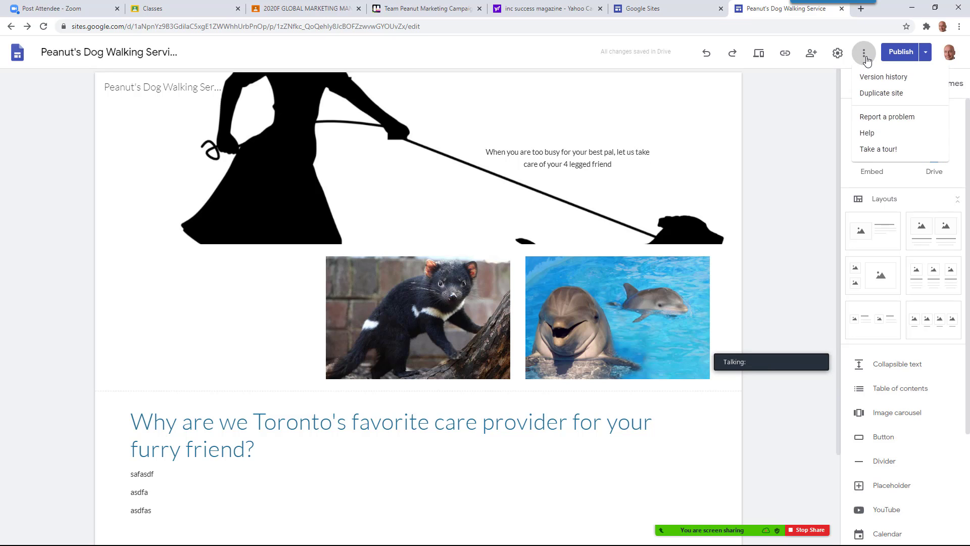
pyautogui.click(908, 55)
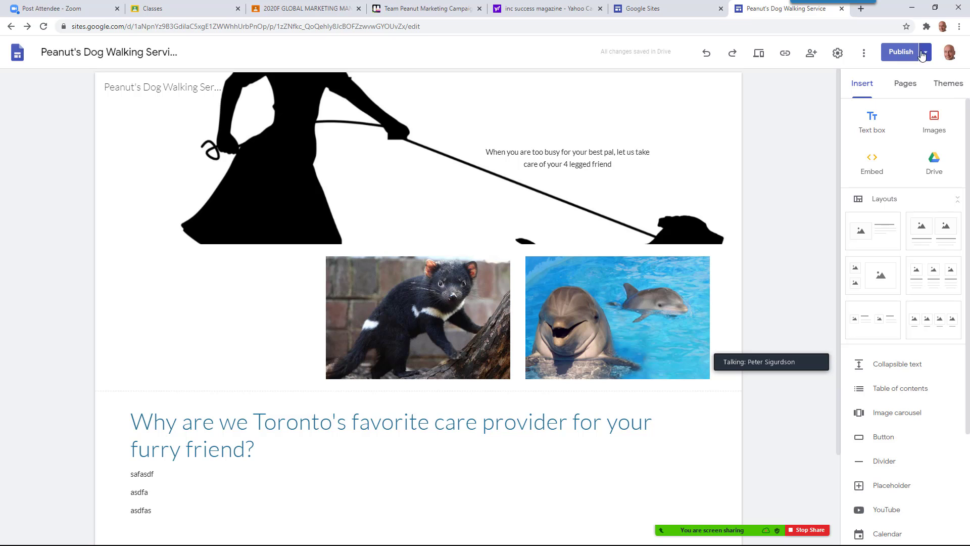
pyautogui.click(925, 51)
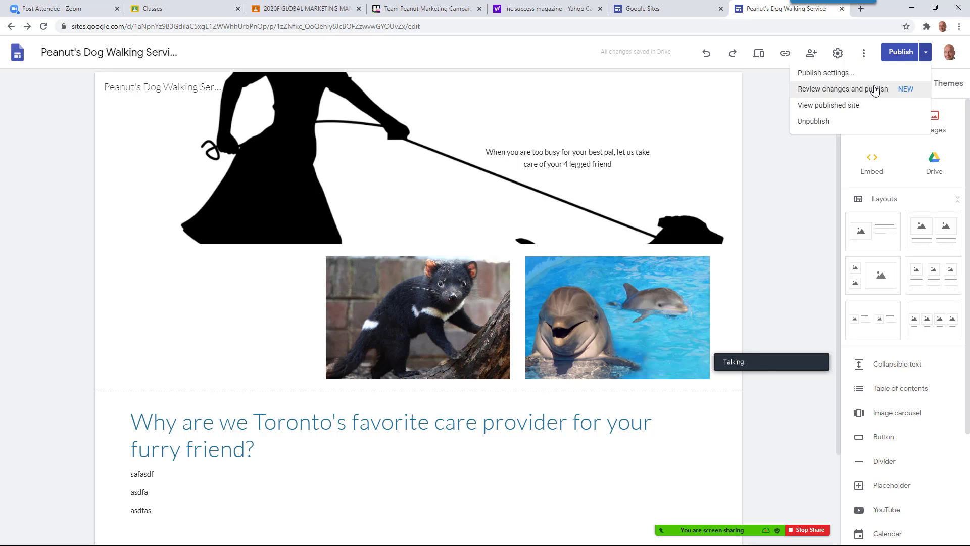
pyautogui.click(874, 89)
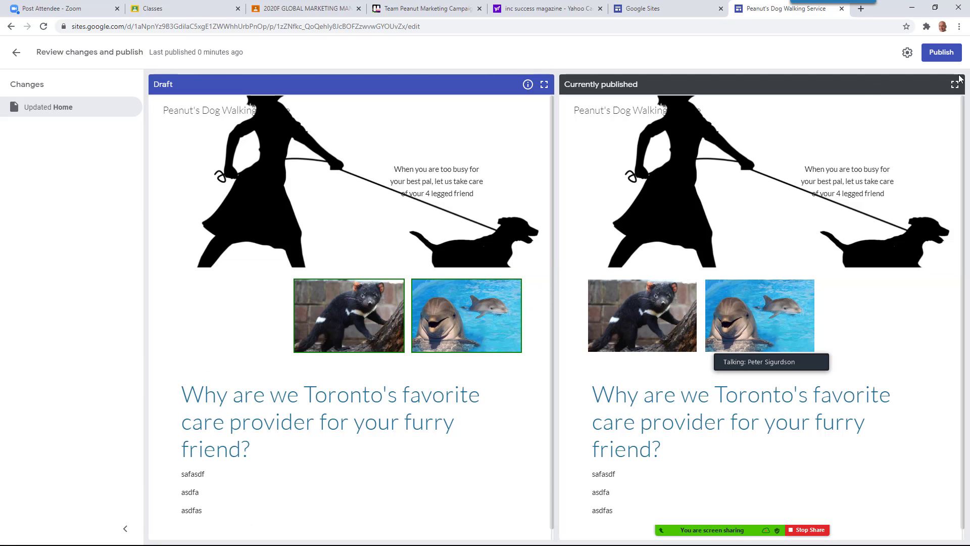
pyautogui.click(935, 56)
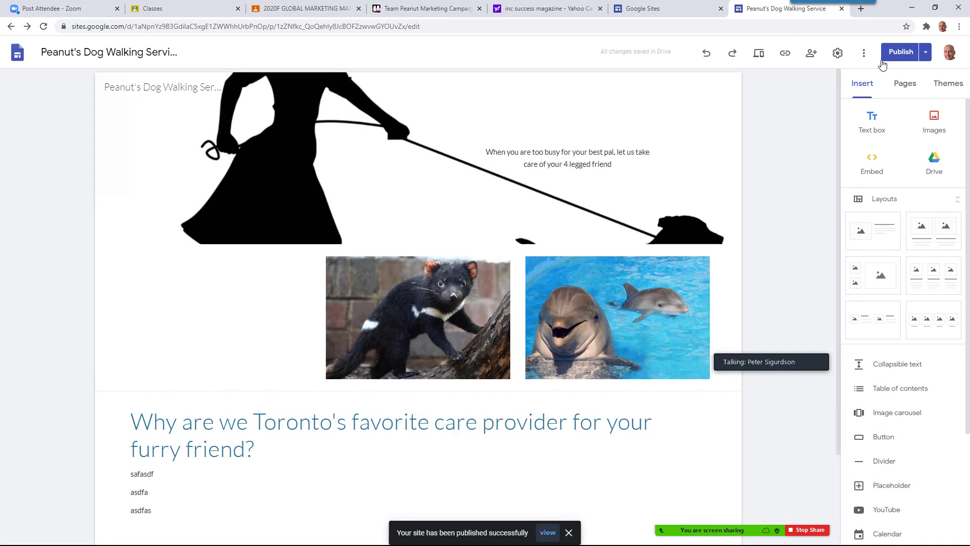
# Copy the published site's link to the clipboard and return to Opera
pyautogui.click(785, 54)
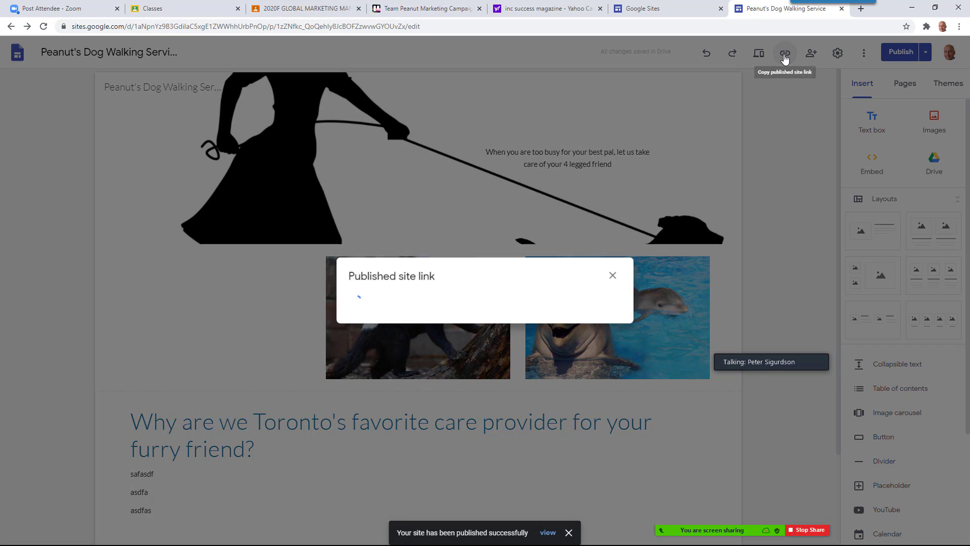
pyautogui.click(603, 297)
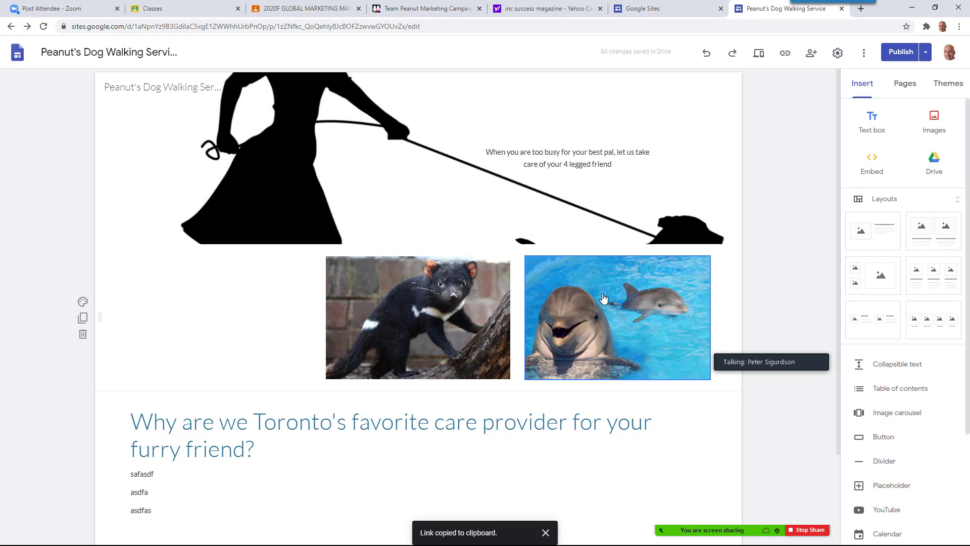
pyautogui.hotkey('alt', 'Tab')
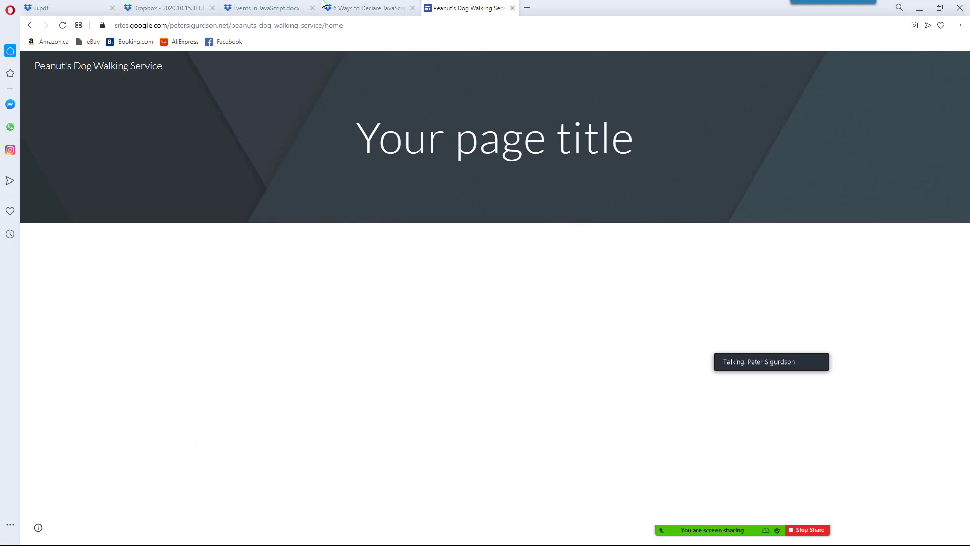
# Paste the copied link into Opera's address bar and load the live dog-walking site
pyautogui.click(231, 25)
pyautogui.rightClick(231, 24)
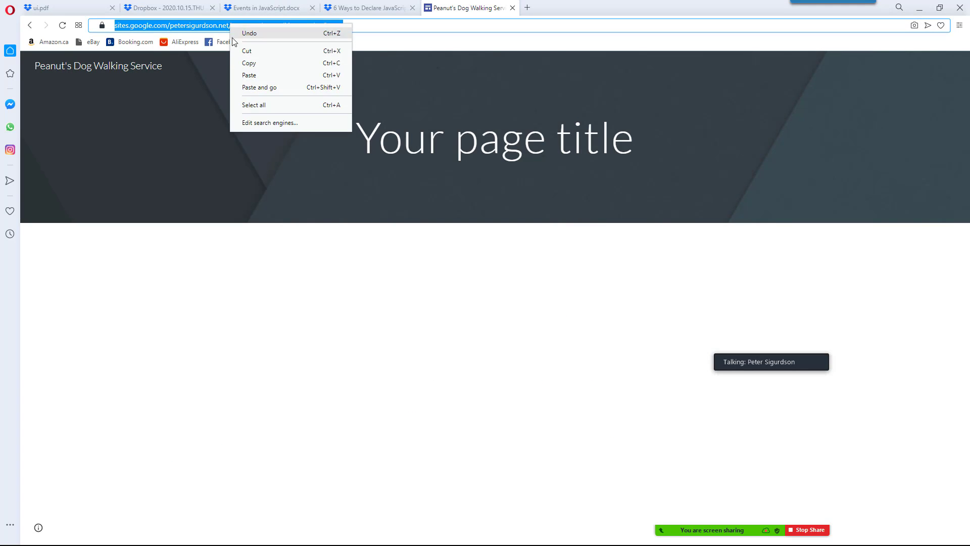
pyautogui.click(249, 76)
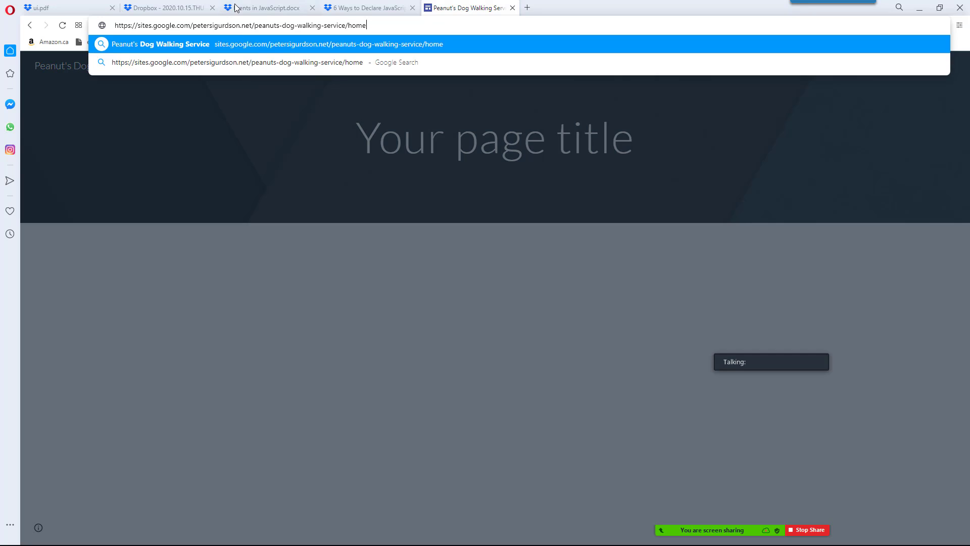
pyautogui.press('Return')
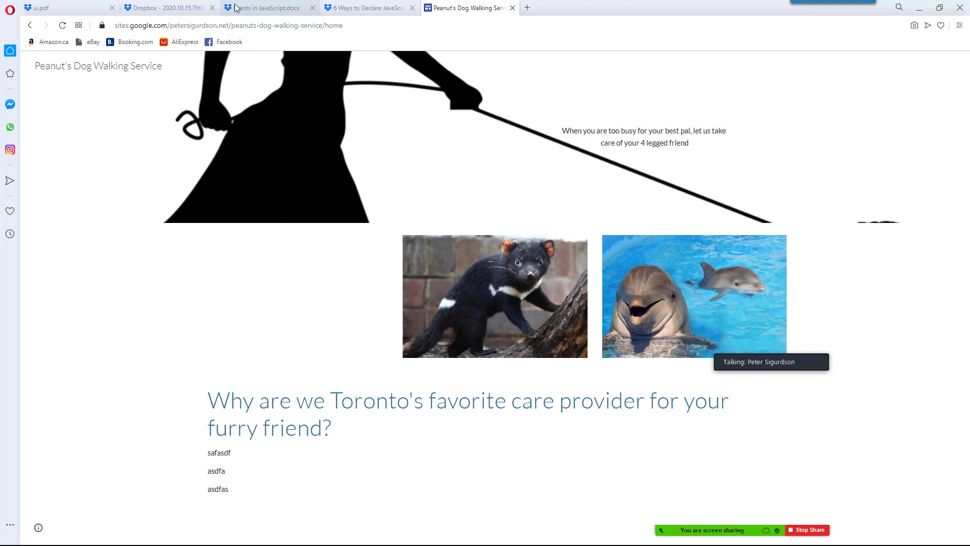
pyautogui.hotkey('alt', 'Tab')
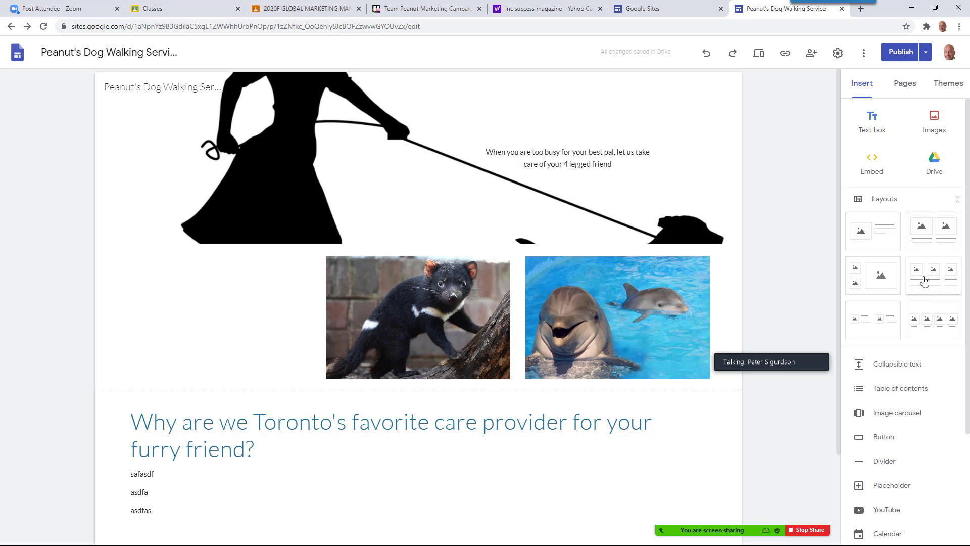
# Insert a map located at Toronto, ON, Canada into the page
pyautogui.scroll(-3, 911, 404)
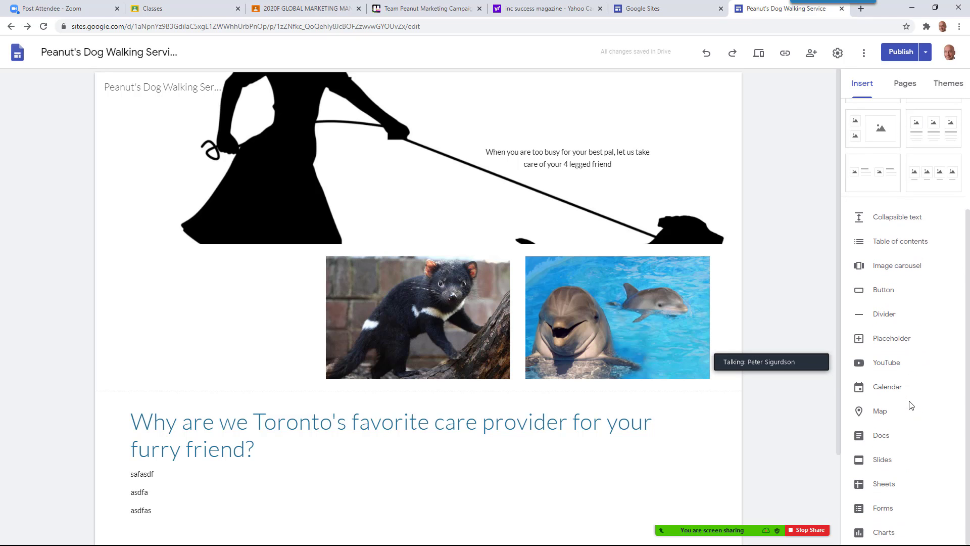
pyautogui.click(891, 414)
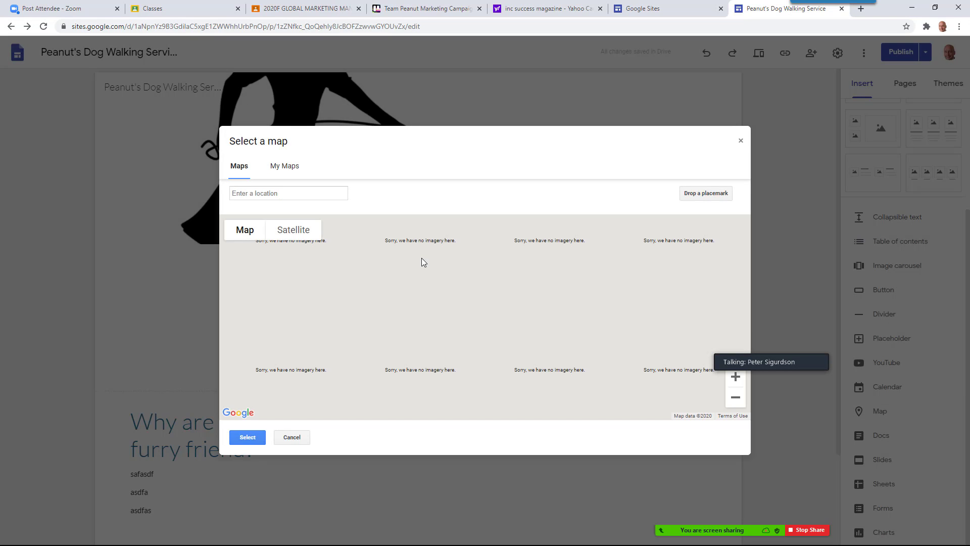
pyautogui.click(304, 193)
pyautogui.write('Toronto, Canada')
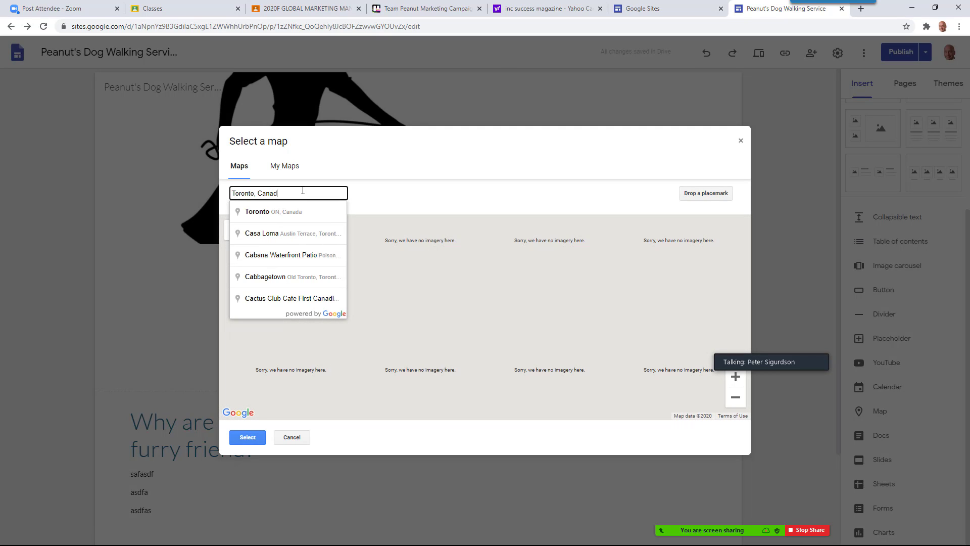
pyautogui.click(273, 211)
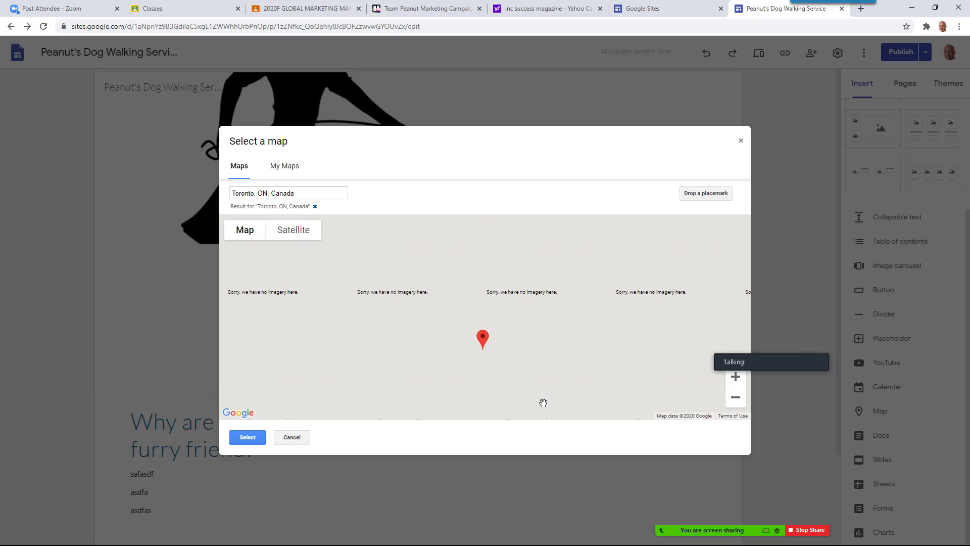
pyautogui.click(247, 437)
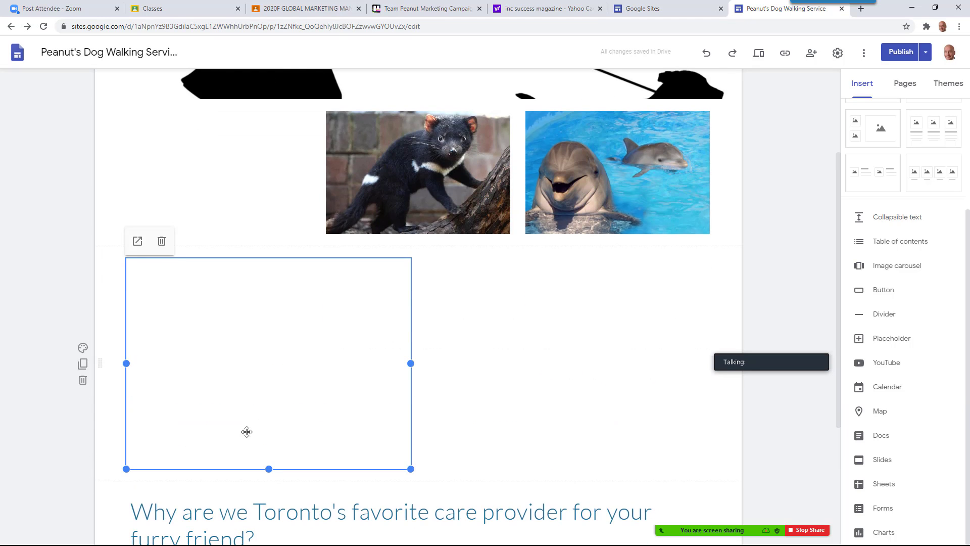
# Place the map beside the Toronto text, narrow the text block and enlarge the map
pyautogui.moveTo(259, 419); pyautogui.dragTo(314, 384)
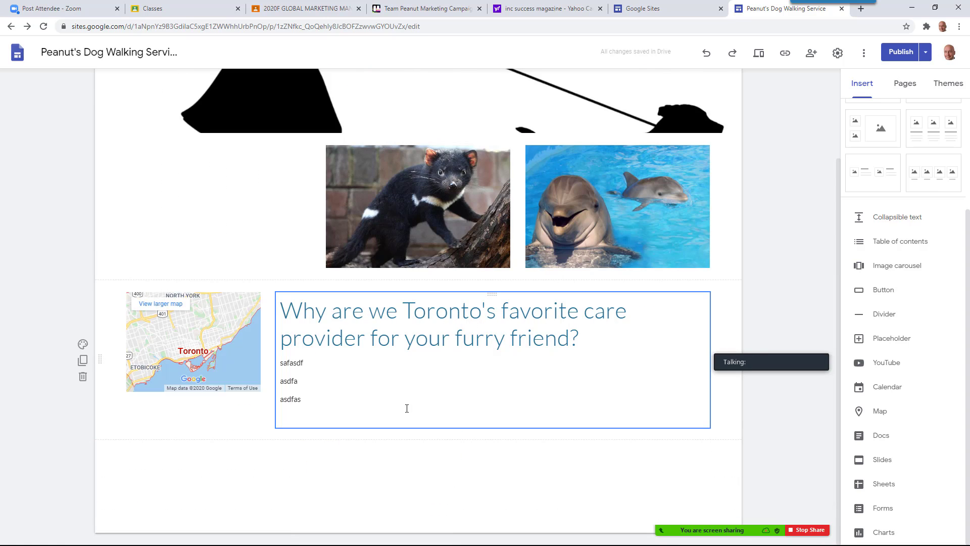
pyautogui.click(316, 380)
pyautogui.moveTo(276, 360); pyautogui.dragTo(375, 359)
pyautogui.click(235, 340)
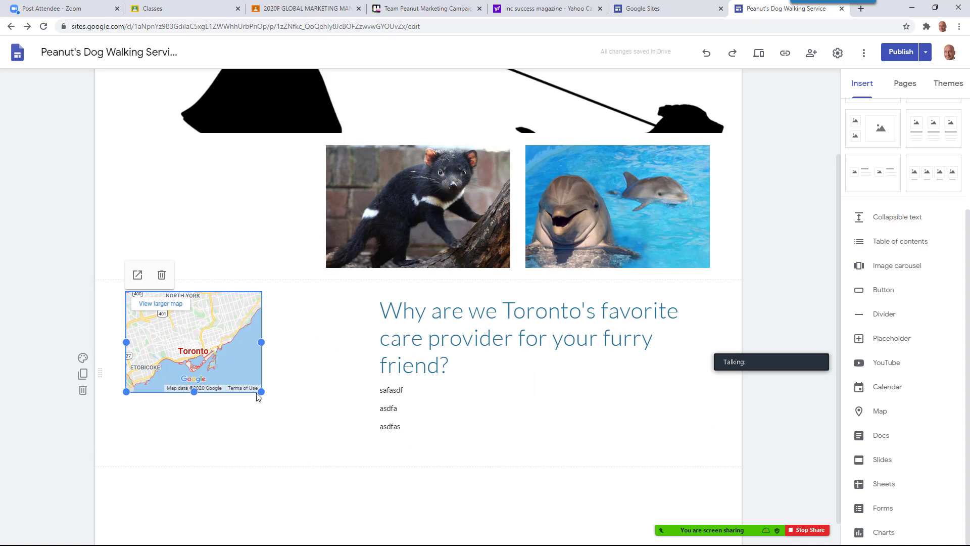
pyautogui.moveTo(259, 390); pyautogui.dragTo(373, 470)
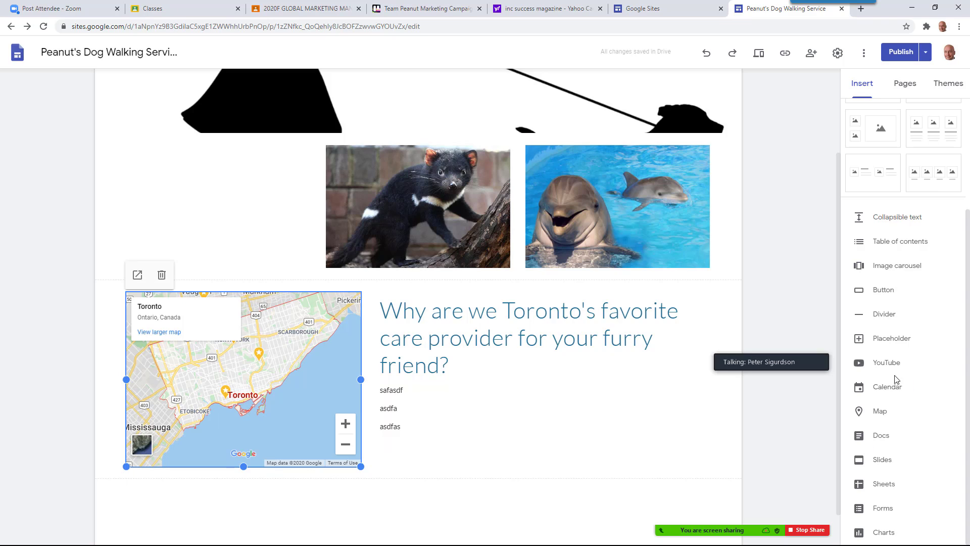
pyautogui.click(876, 373)
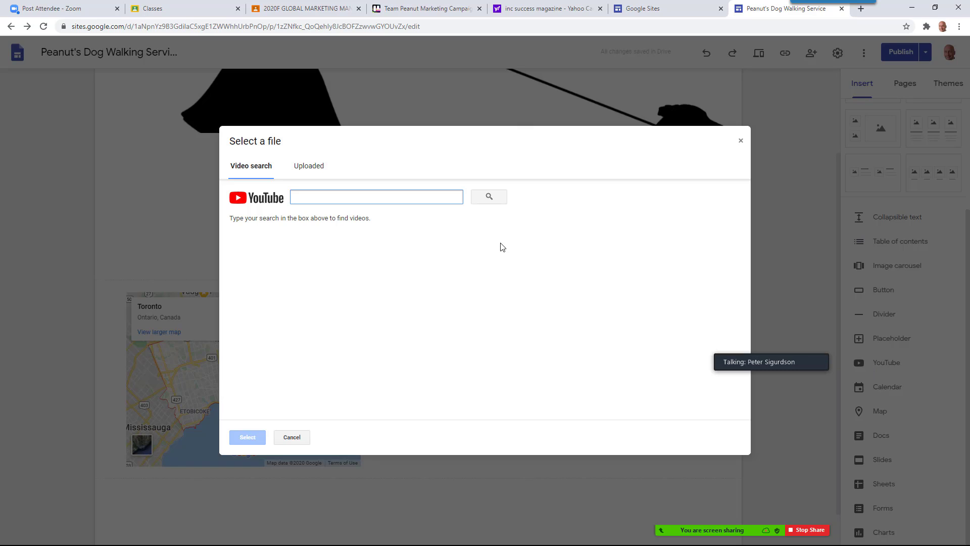
# Search YouTube for 'dog walking service', embed 'How to Start a SUCCESSFUL Dog Walking Business', and shrink it
pyautogui.write('dog')
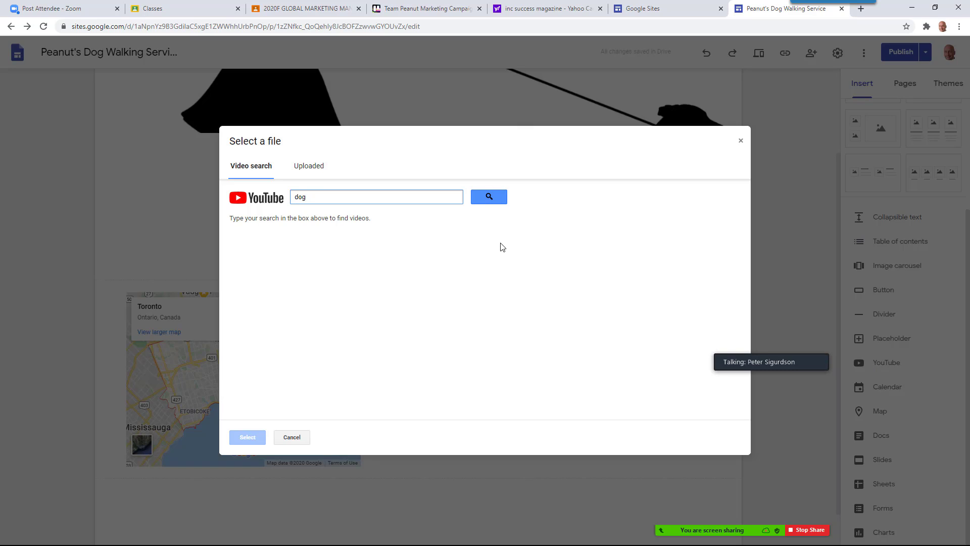
pyautogui.write(' walking service')
pyautogui.press('Return')
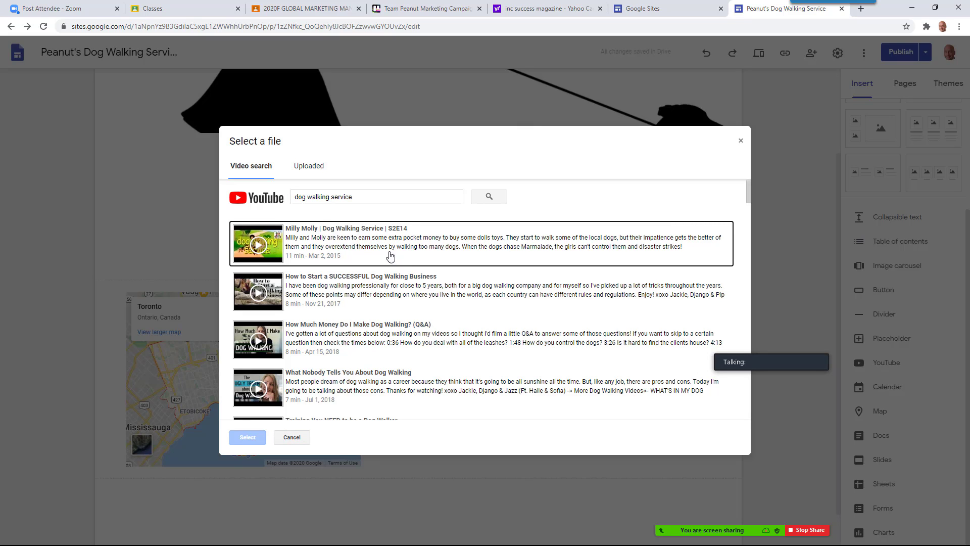
pyautogui.click(338, 293)
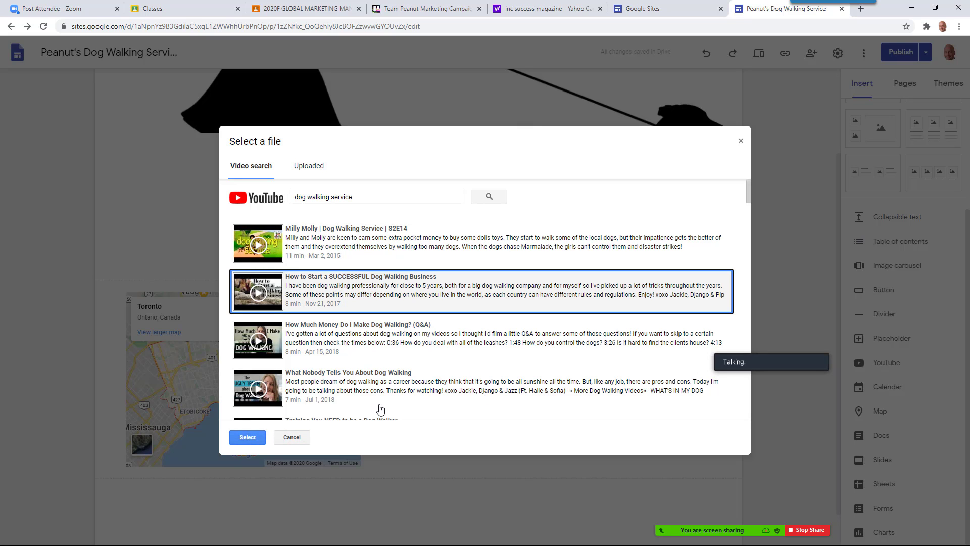
pyautogui.click(243, 440)
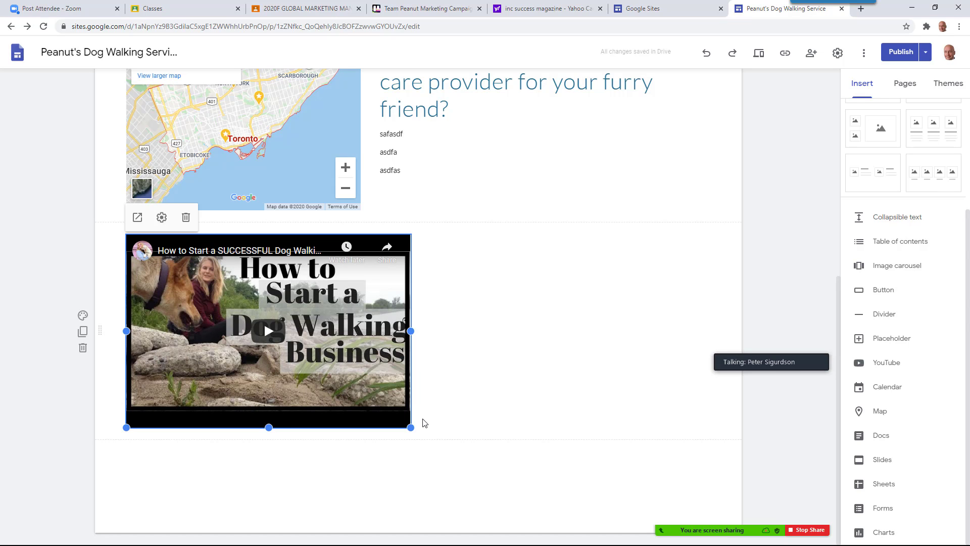
pyautogui.moveTo(410, 428); pyautogui.dragTo(362, 401)
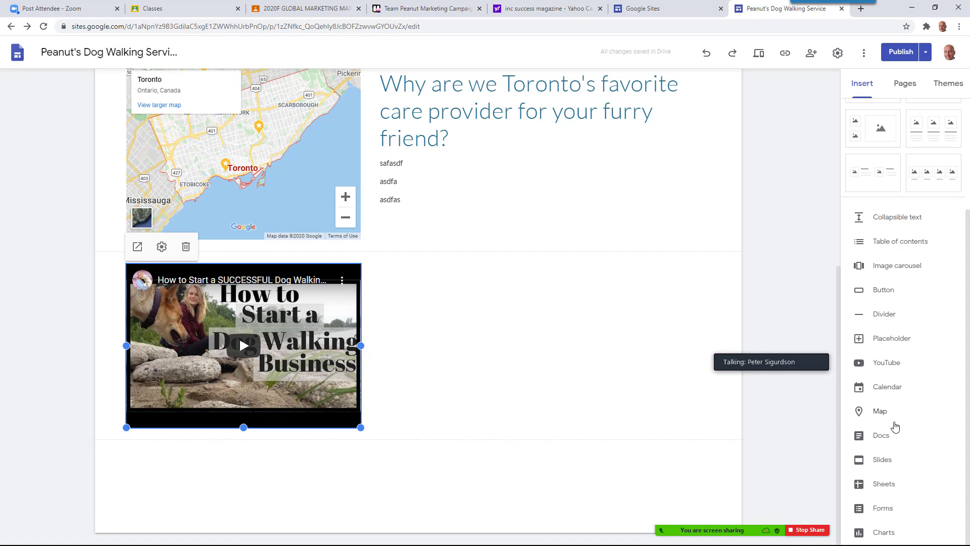
pyautogui.click(885, 392)
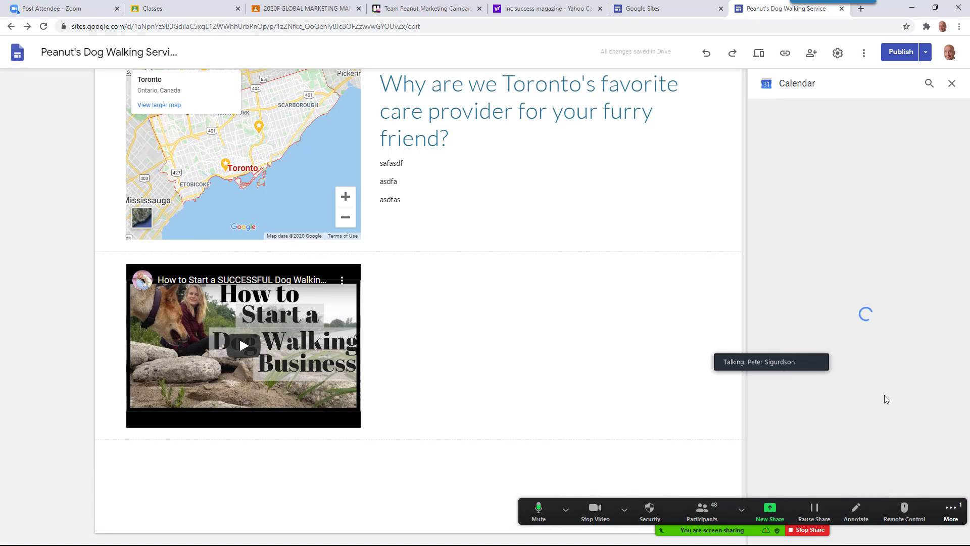
pyautogui.click(942, 511)
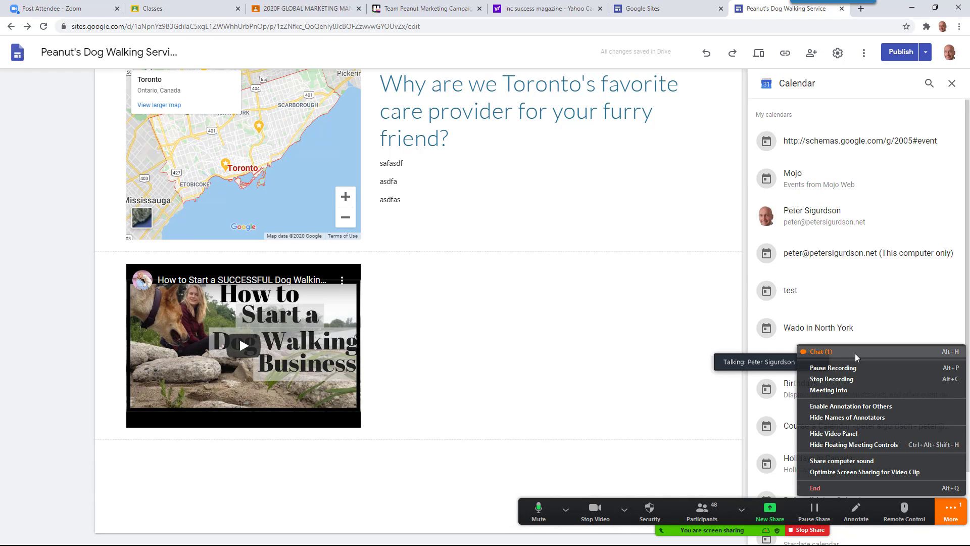
pyautogui.click(855, 352)
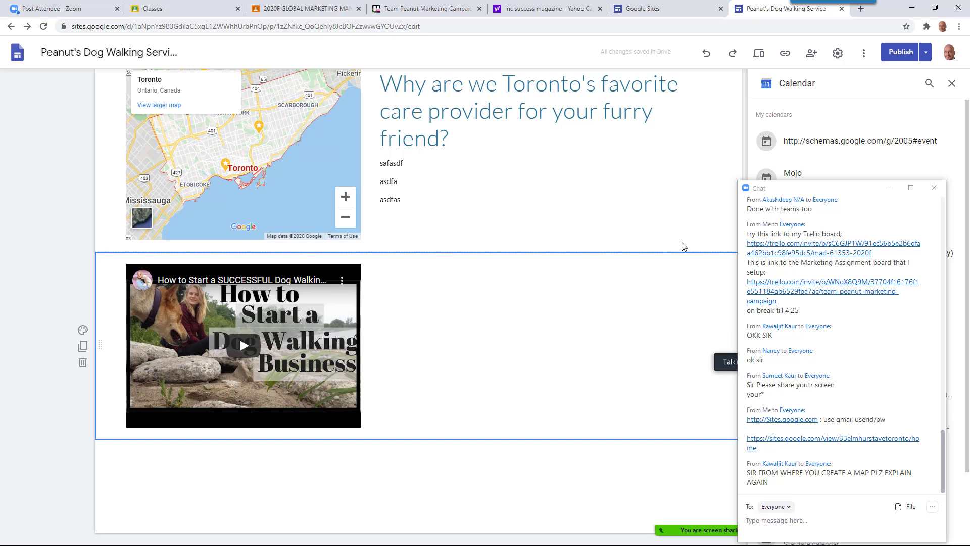
pyautogui.click(889, 187)
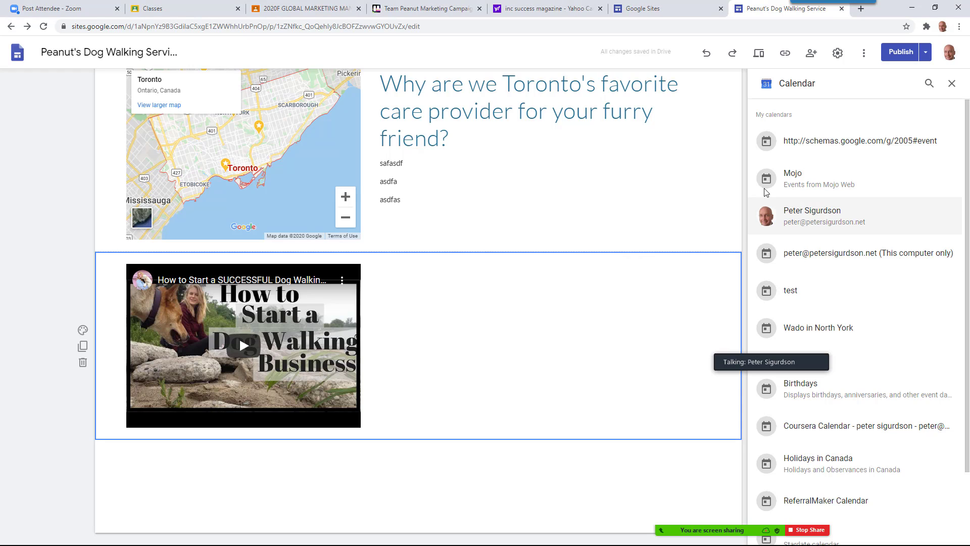
pyautogui.click(718, 356)
pyautogui.moveTo(719, 356); pyautogui.dragTo(809, 382)
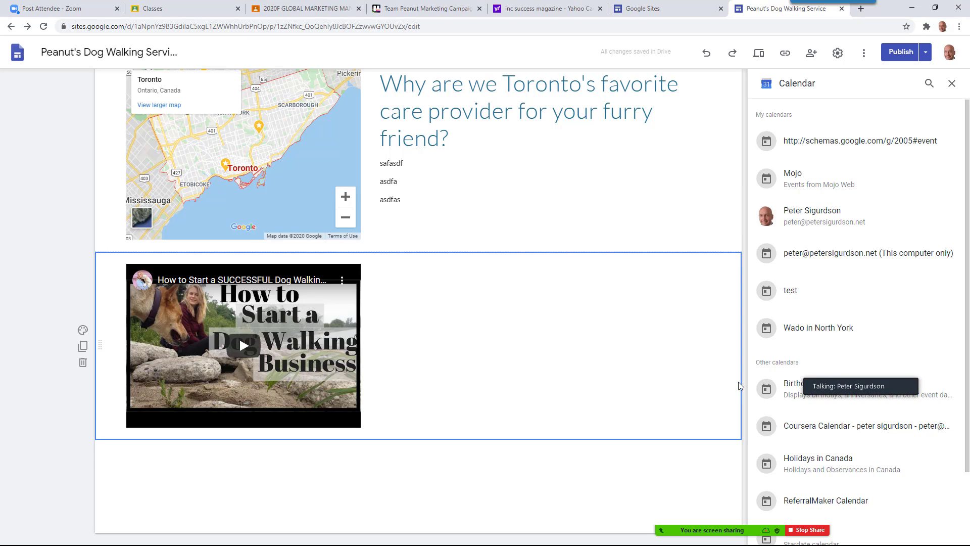
pyautogui.click(943, 512)
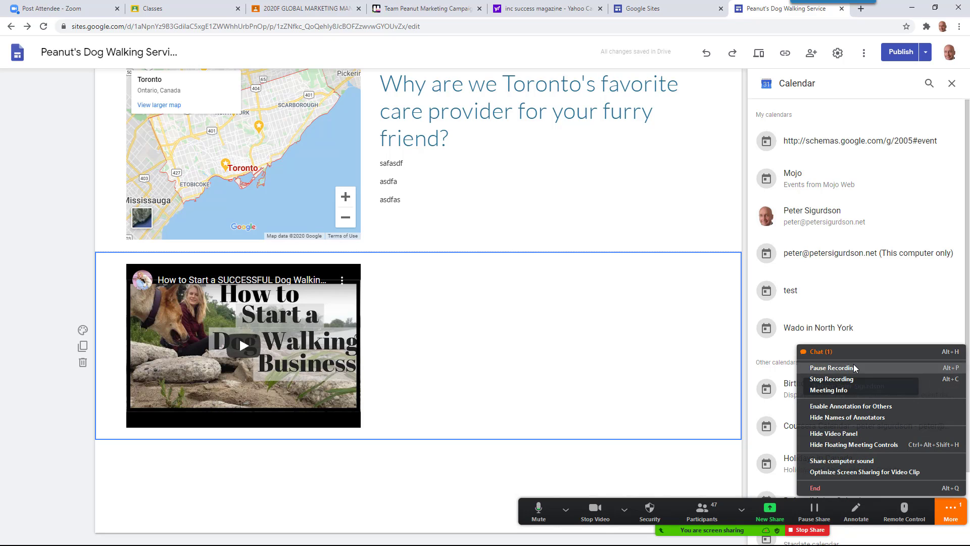
pyautogui.click(839, 350)
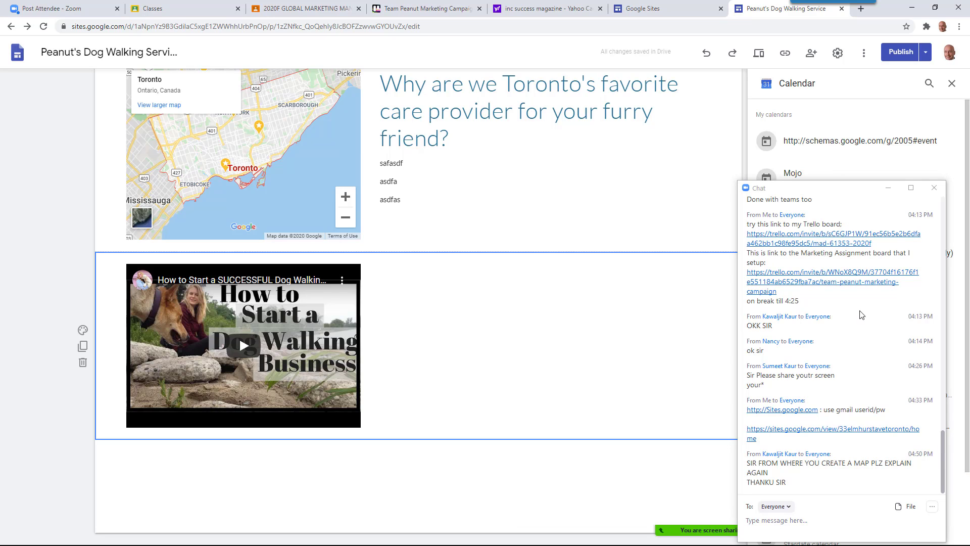
pyautogui.click(890, 189)
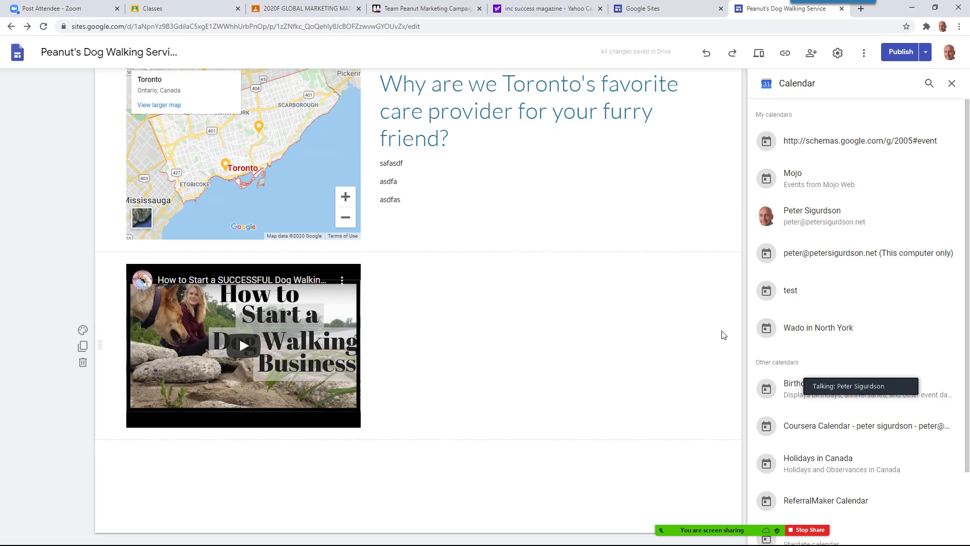
pyautogui.click(952, 84)
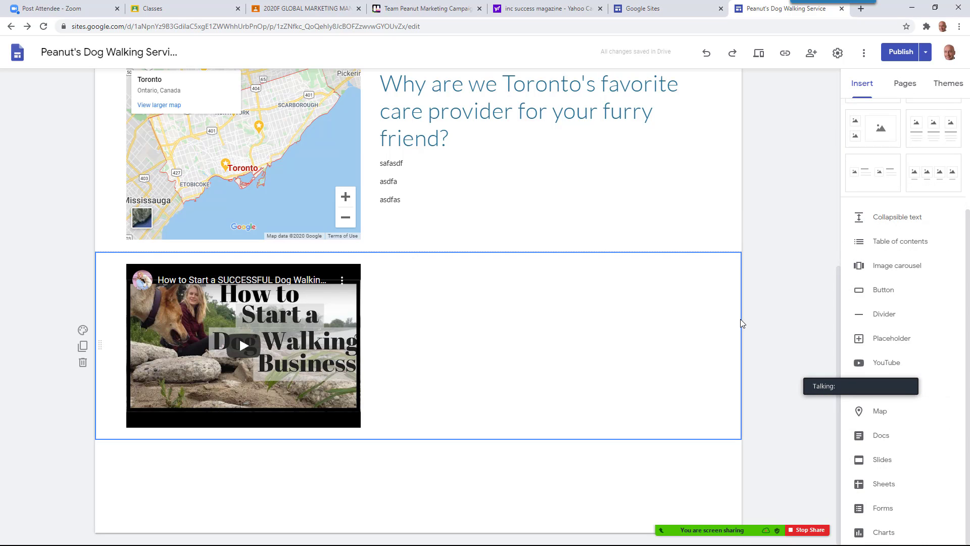
# Move the dog-walking video into the right half and delete the Toronto map
pyautogui.click(127, 341)
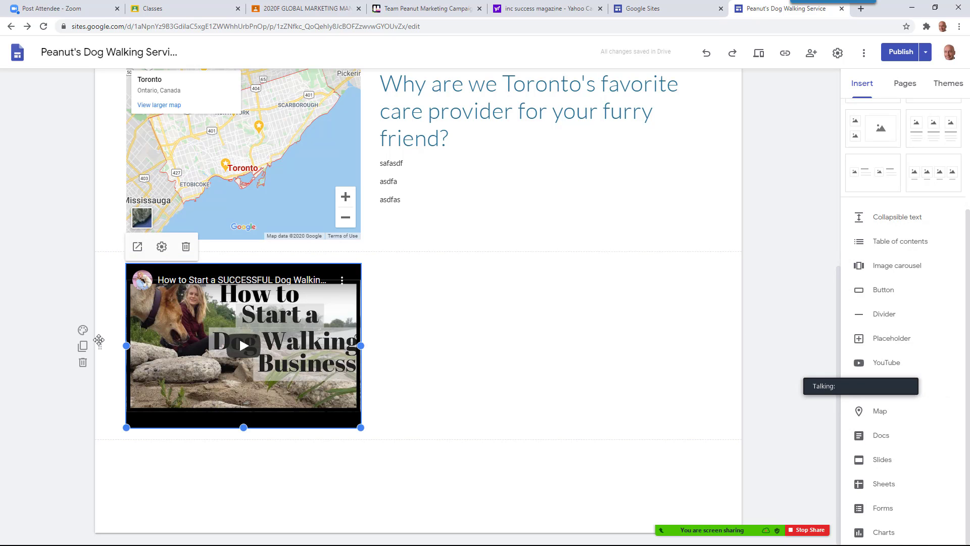
pyautogui.moveTo(126, 345); pyautogui.dragTo(554, 320)
pyautogui.click(254, 223)
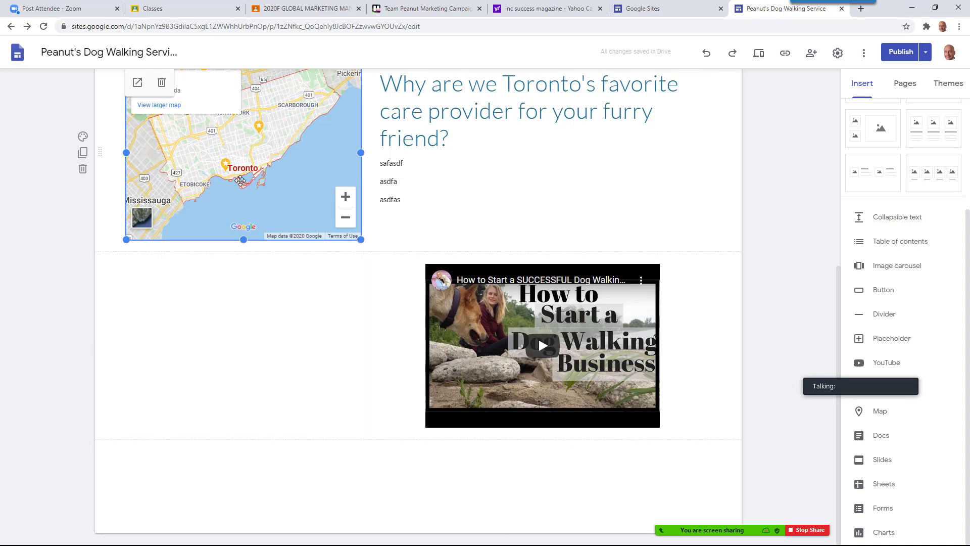
pyautogui.scroll(3, 255, 231)
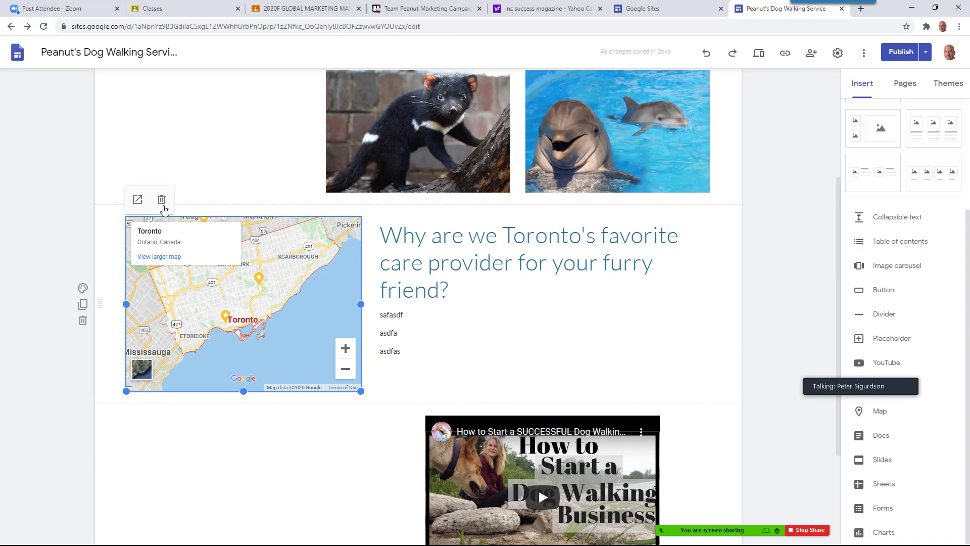
pyautogui.click(162, 202)
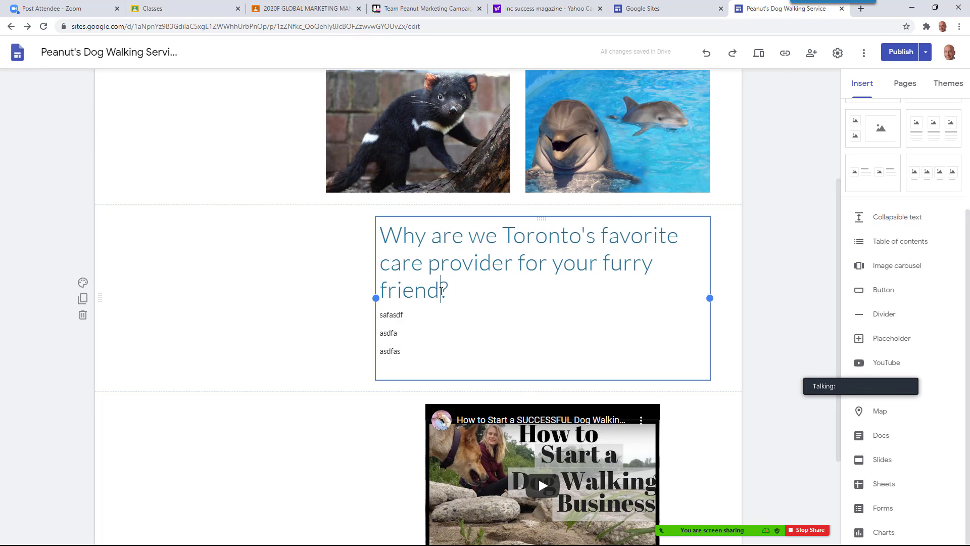
# Narrow the Toronto care-provider text block toward the right side
pyautogui.click(390, 290)
pyautogui.moveTo(373, 297); pyautogui.dragTo(475, 298)
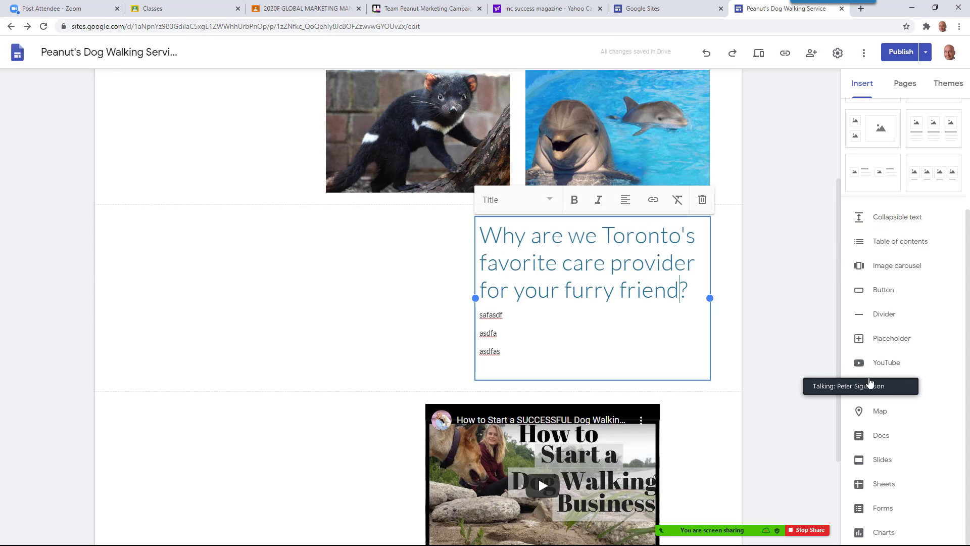
pyautogui.moveTo(865, 385); pyautogui.dragTo(767, 485)
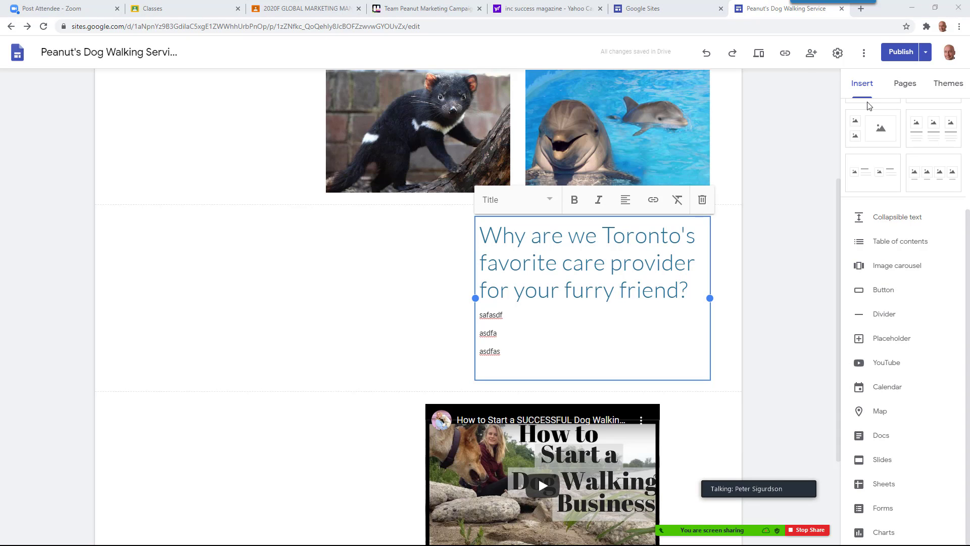
# Add a 'Where we are located:' text box above the video, styled as Title
pyautogui.click(839, 181)
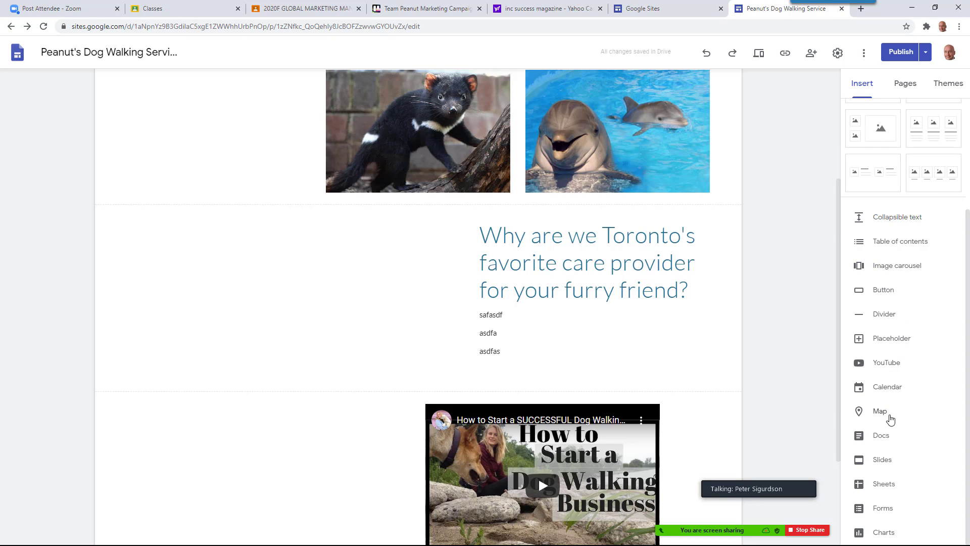
pyautogui.scroll(3, 909, 476)
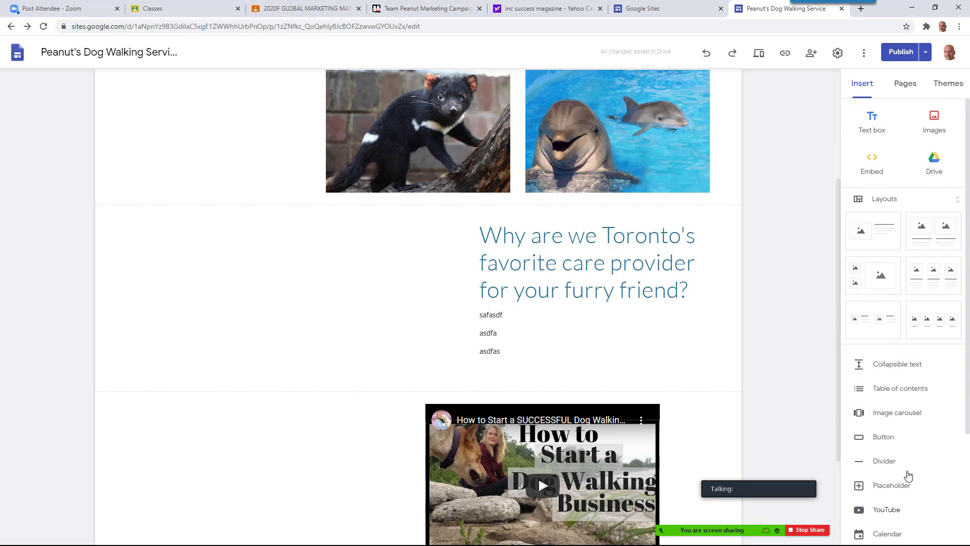
pyautogui.click(873, 120)
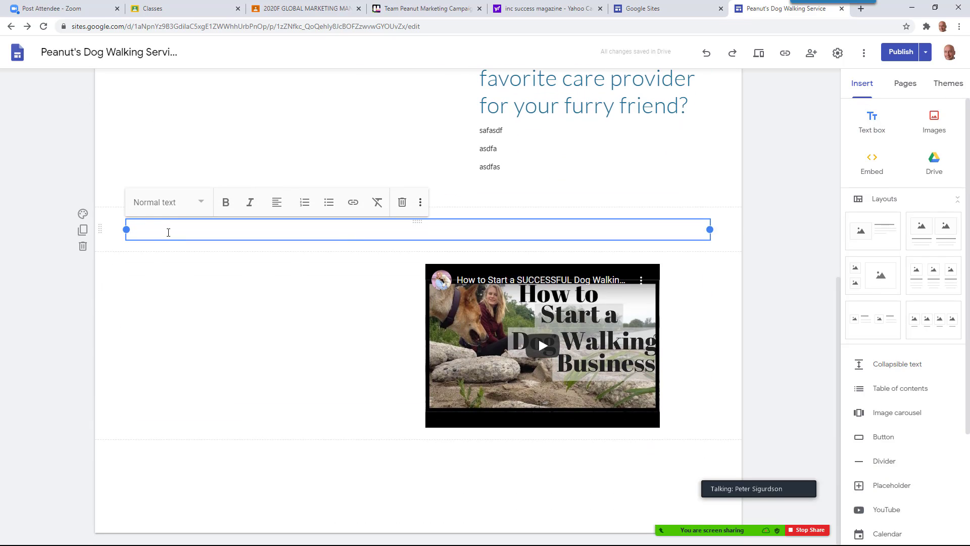
pyautogui.write('Where we are located:')
pyautogui.tripleClick(168, 232)
pyautogui.click(183, 204)
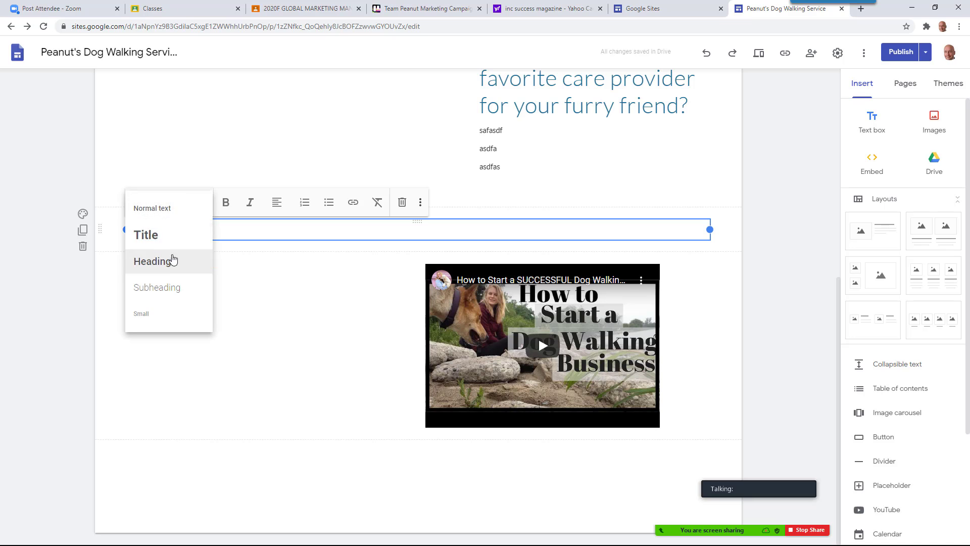
pyautogui.click(162, 238)
# Narrow the heading box, shift the video into the right column, and show the Pages list
pyautogui.click(210, 318)
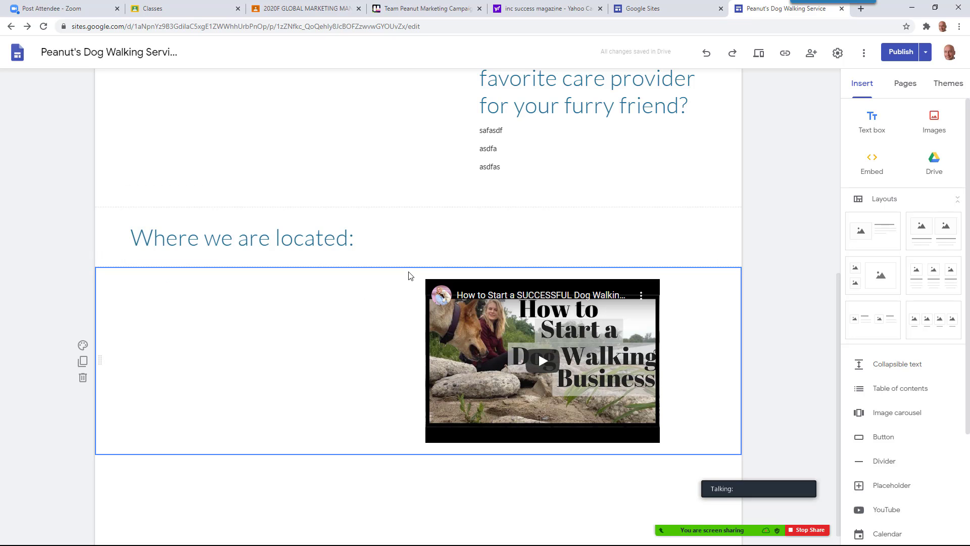
pyautogui.click(396, 249)
pyautogui.moveTo(709, 237); pyautogui.dragTo(386, 253)
pyautogui.click(263, 334)
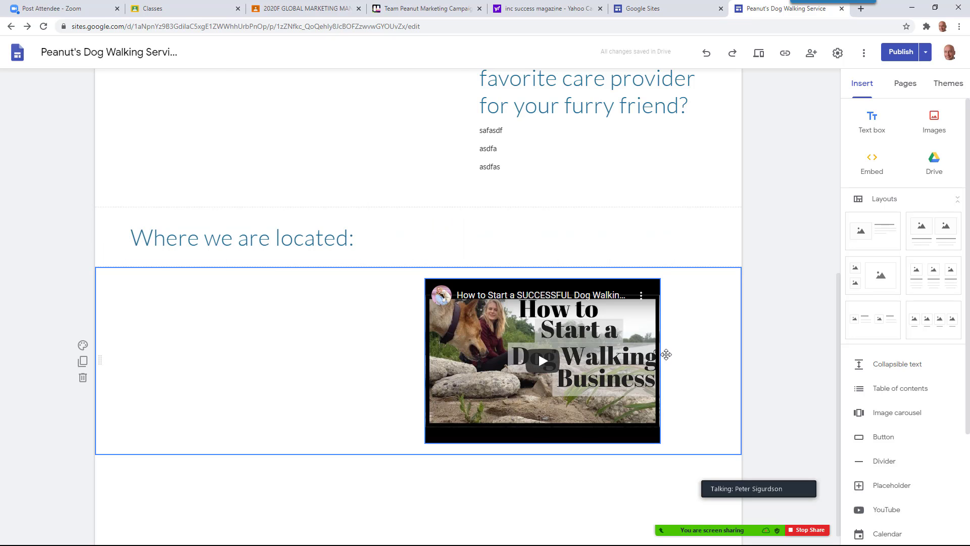
pyautogui.moveTo(625, 336); pyautogui.dragTo(597, 338)
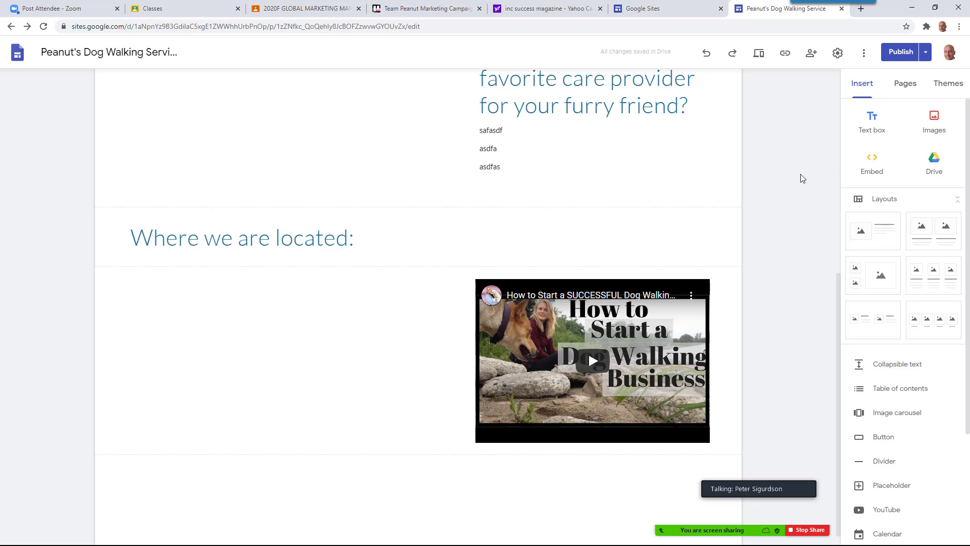
pyautogui.click(905, 84)
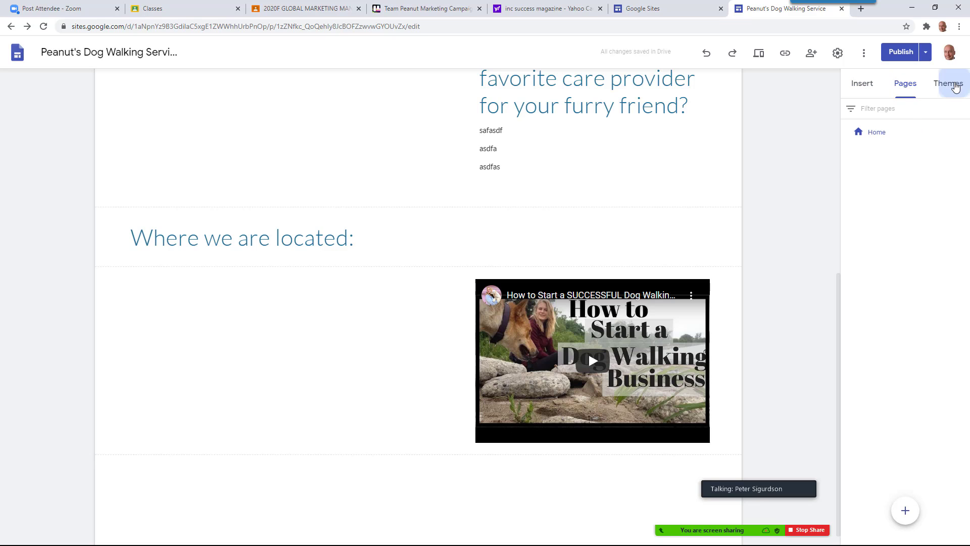
# Apply the Impression theme to the dog-walking site
pyautogui.click(948, 82)
pyautogui.click(925, 439)
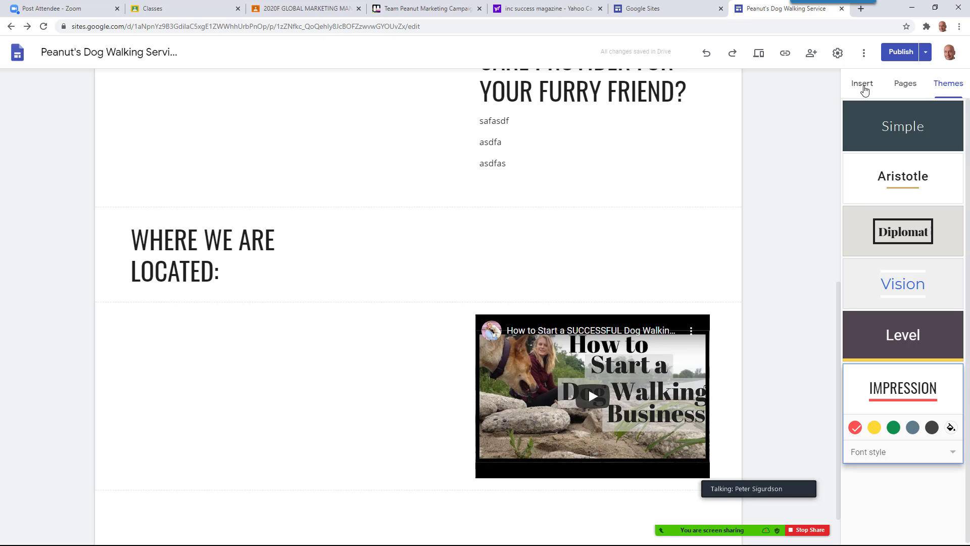
pyautogui.click(863, 85)
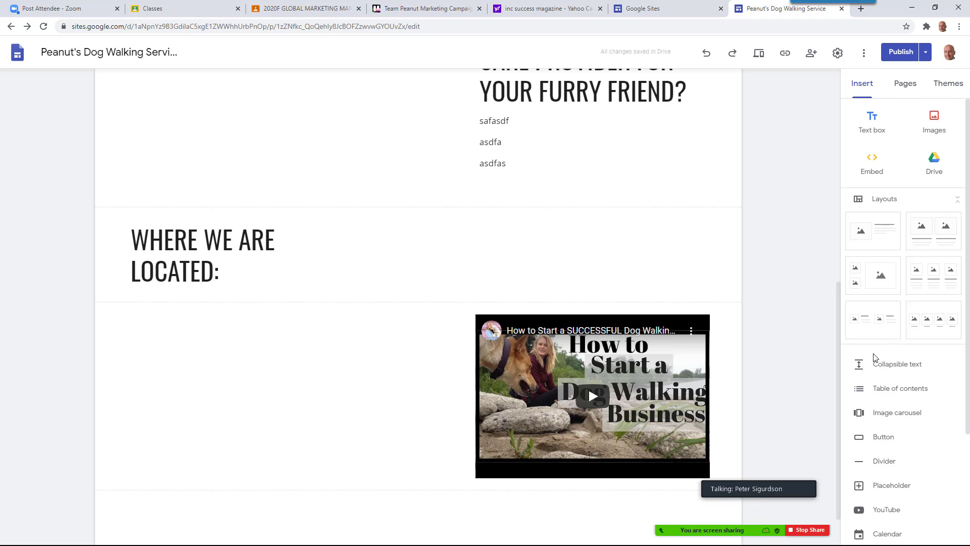
# Give the video section an Emphasis 1 background, then delete the YouTube video and its section
pyautogui.scroll(-1, 877, 410)
pyautogui.scroll(-3, 879, 411)
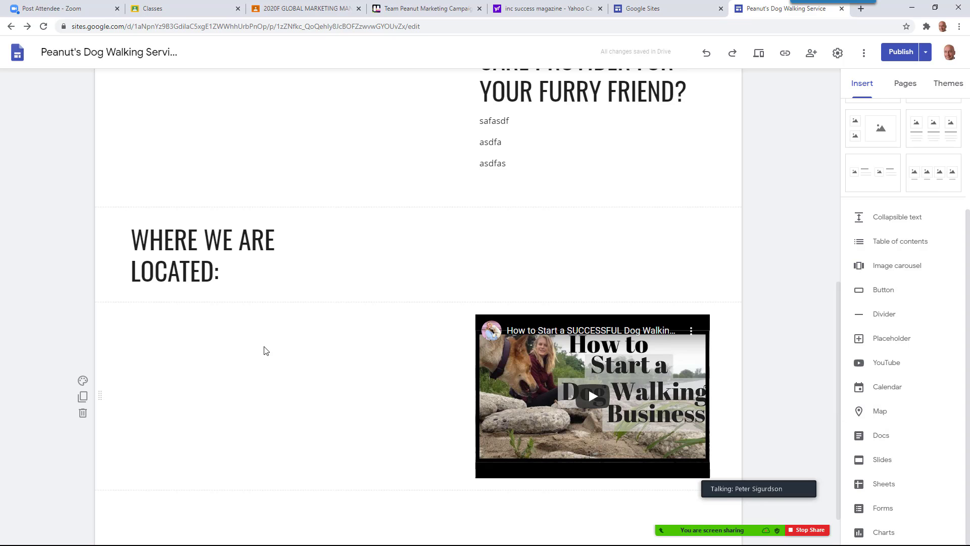
pyautogui.scroll(-1, 265, 350)
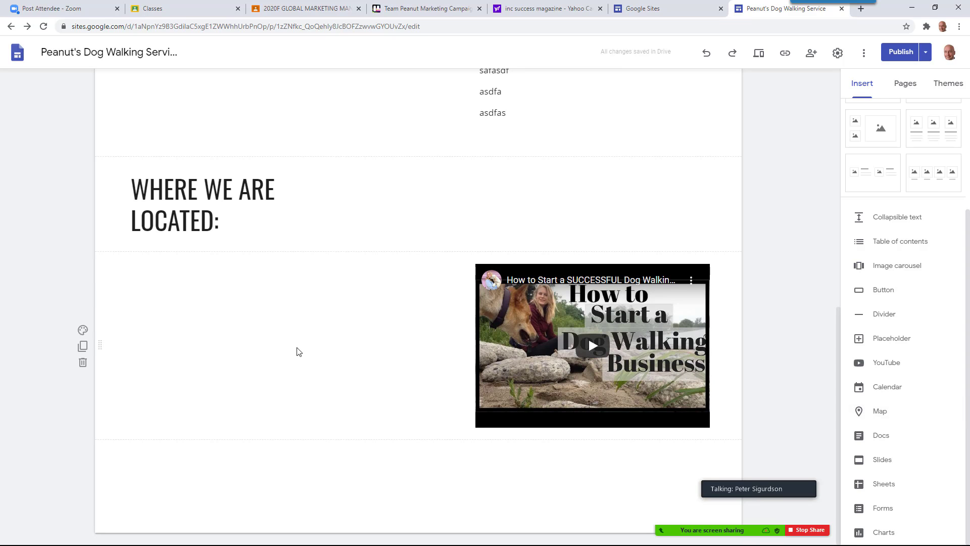
pyautogui.click(84, 331)
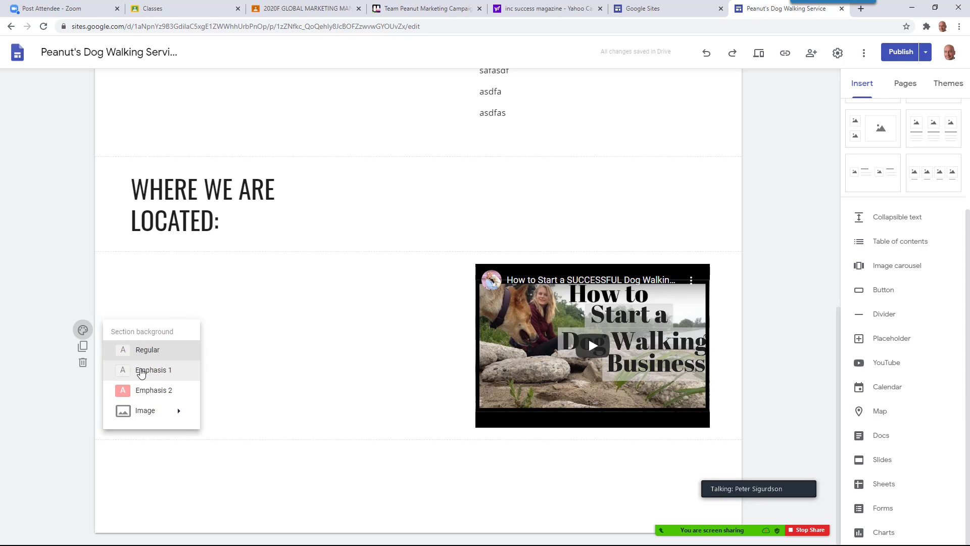
pyautogui.click(149, 377)
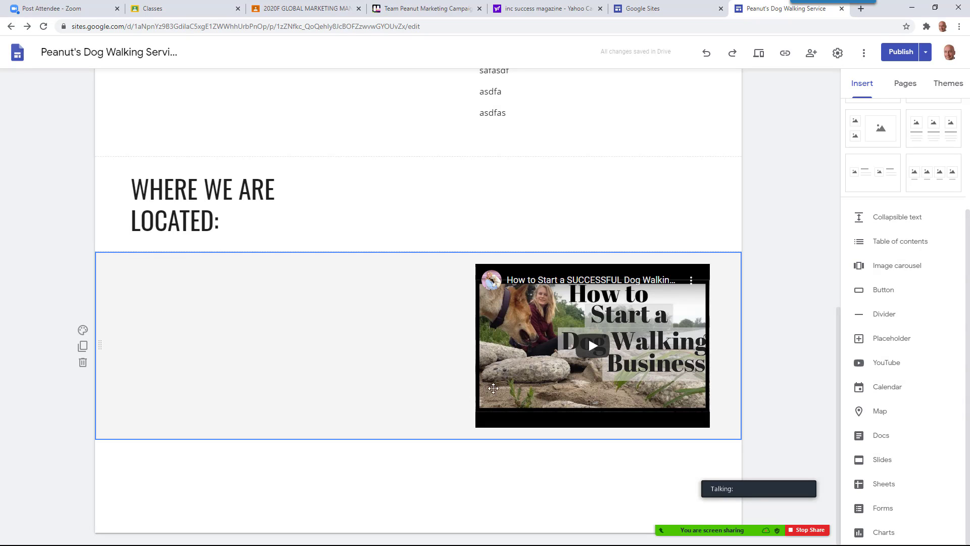
pyautogui.click(682, 285)
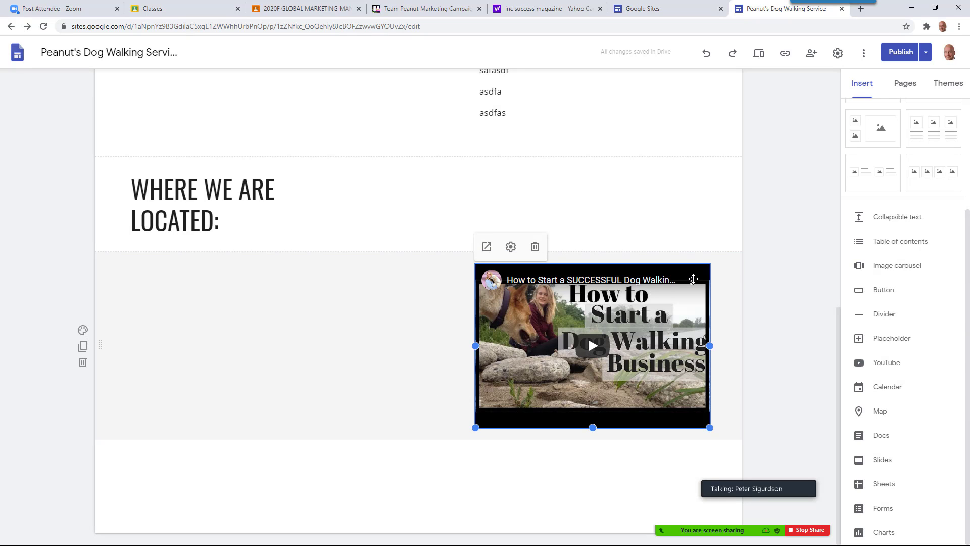
pyautogui.click(535, 246)
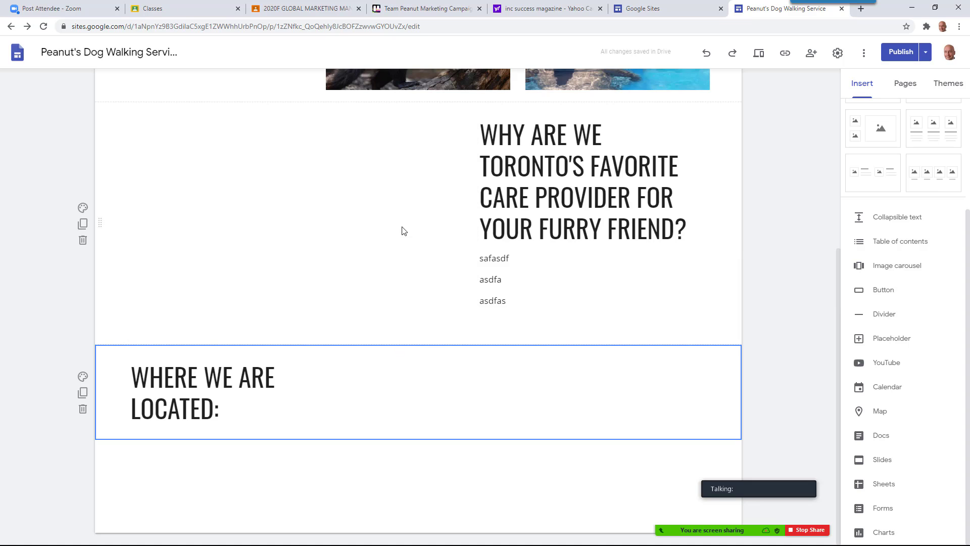
# Narrow the 'Where we are located' heading box
pyautogui.moveTo(491, 229); pyautogui.dragTo(475, 398)
pyautogui.click(475, 398)
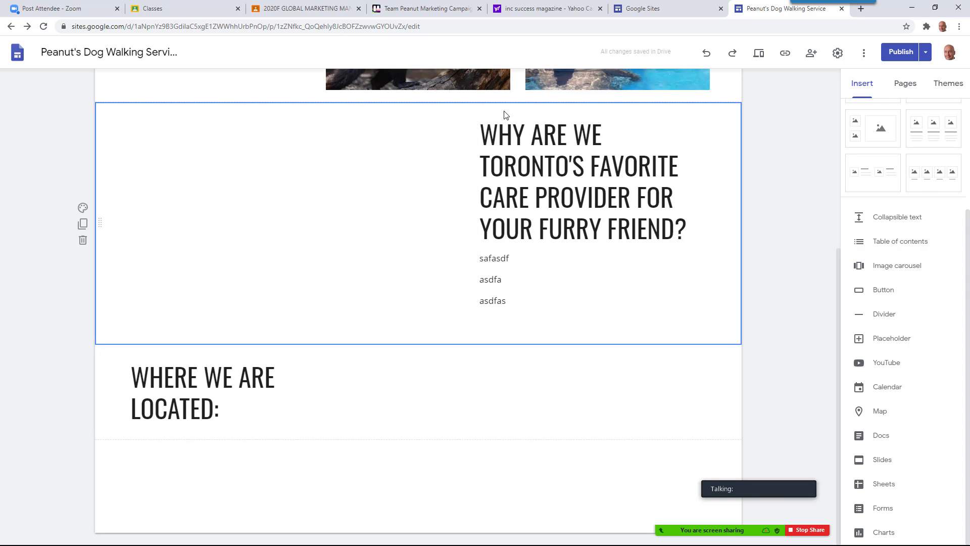
pyautogui.click(275, 381)
pyautogui.moveTo(357, 397); pyautogui.dragTo(311, 392)
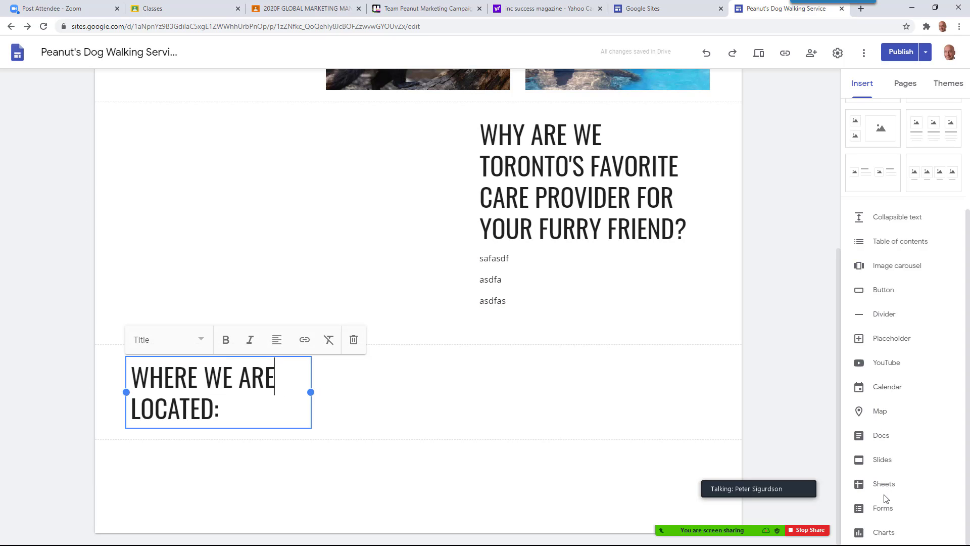
# Insert a map pinned at the service's Mississauga street address
pyautogui.click(849, 411)
pyautogui.click(318, 192)
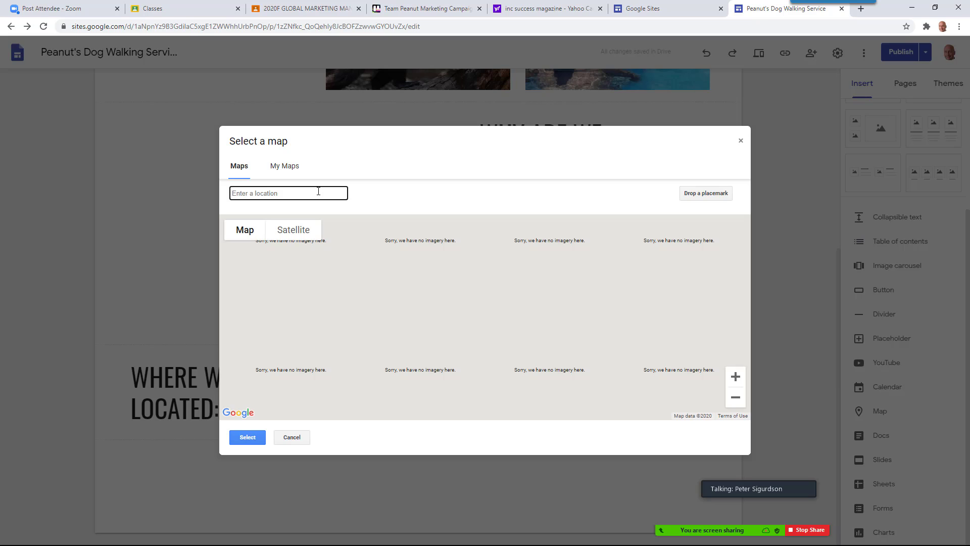
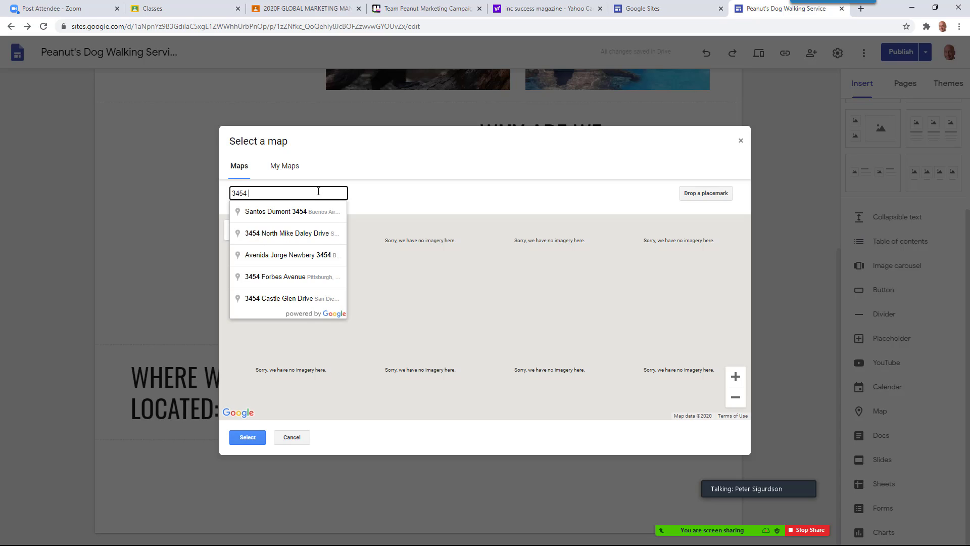
pyautogui.press('Down')
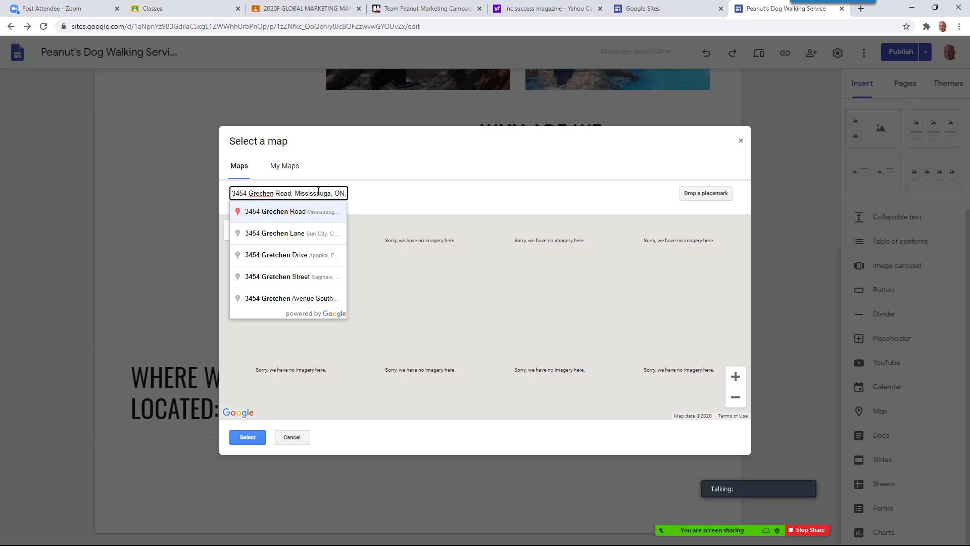
pyautogui.press('Return')
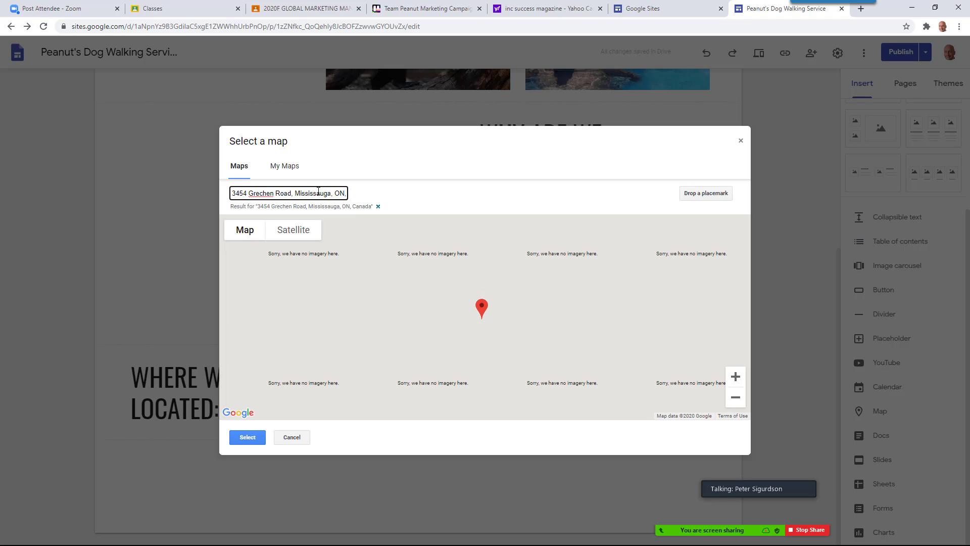
pyautogui.click(247, 436)
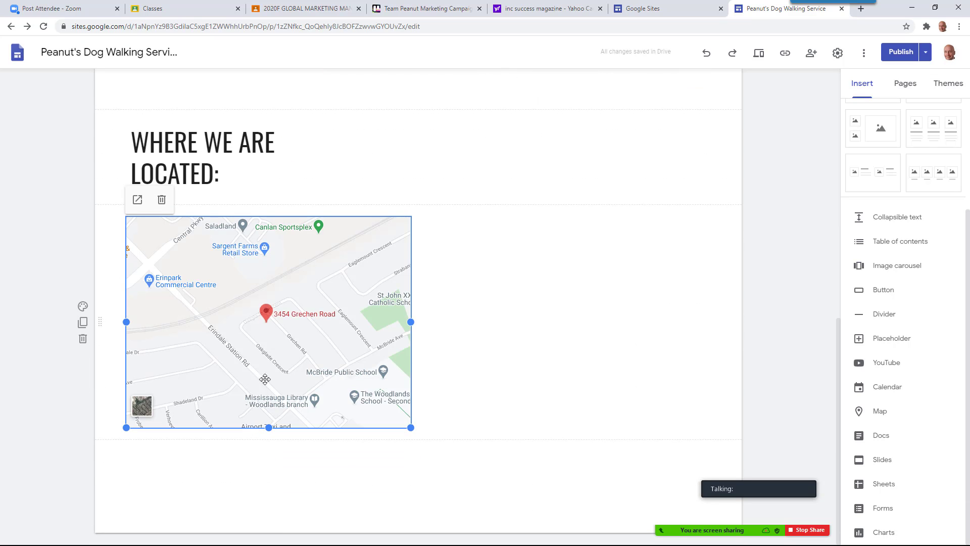
# Move the map up beside the location heading and open the Zoom meeting chat
pyautogui.moveTo(248, 424); pyautogui.dragTo(472, 184)
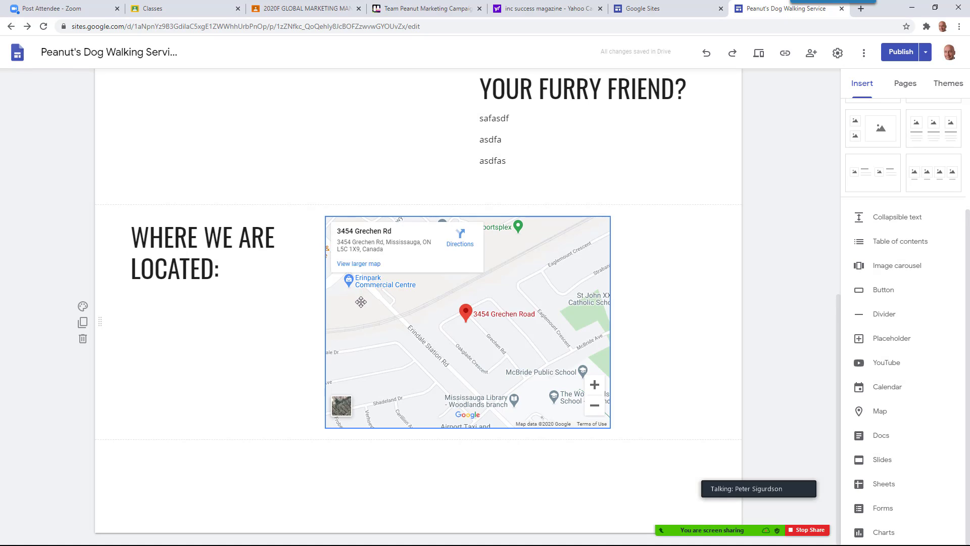
pyautogui.moveTo(765, 527)
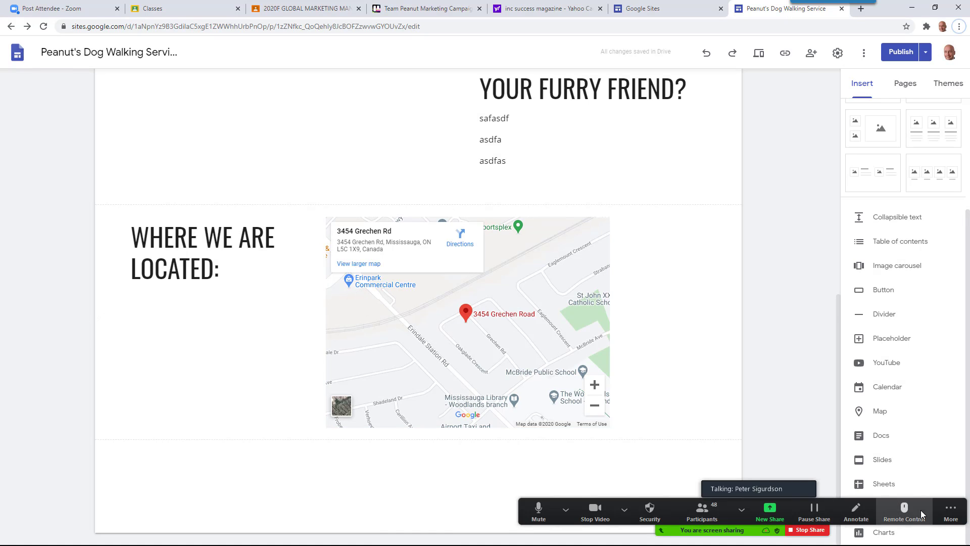
pyautogui.click(951, 510)
pyautogui.click(889, 351)
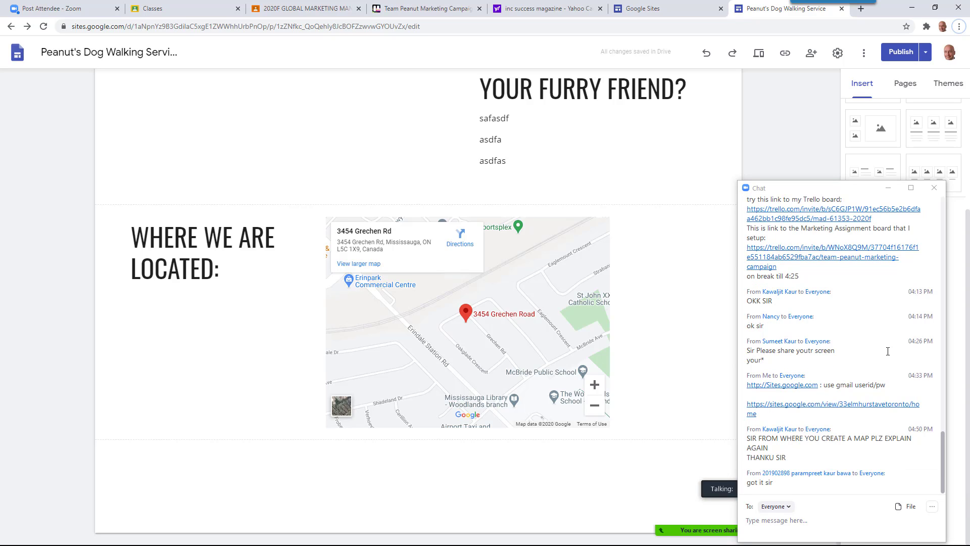
# Check the Zoom chat, hide it again, and move the map beneath the location heading
pyautogui.click(889, 188)
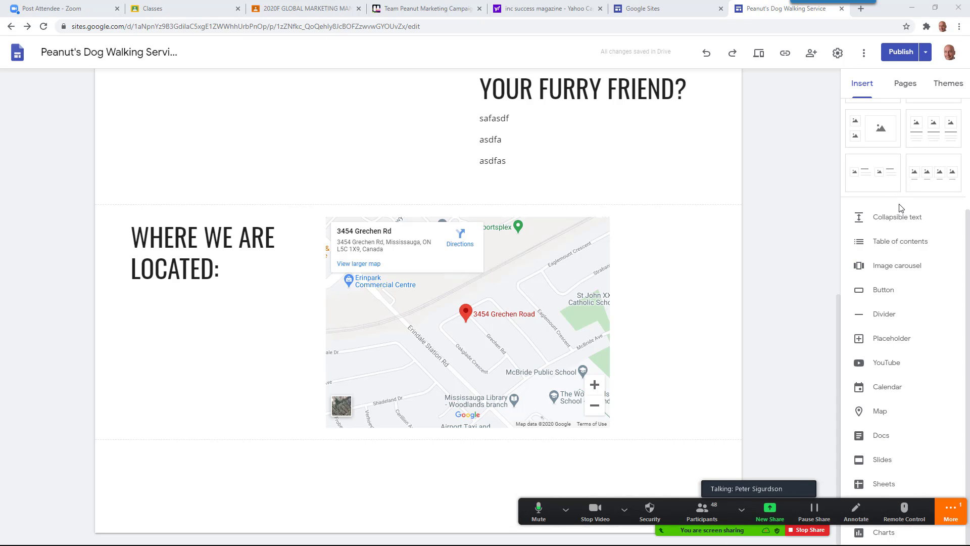
pyautogui.click(947, 511)
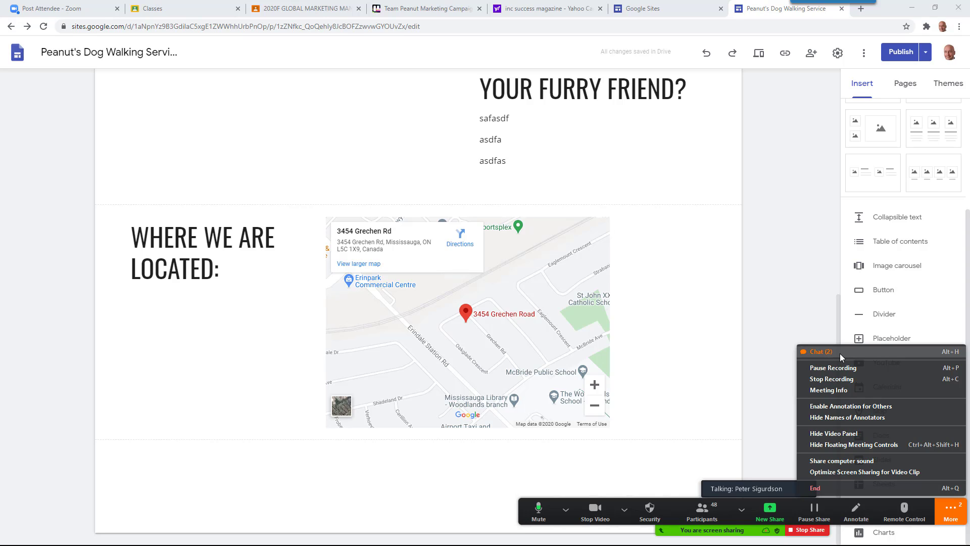
pyautogui.press('Escape')
pyautogui.press('super')
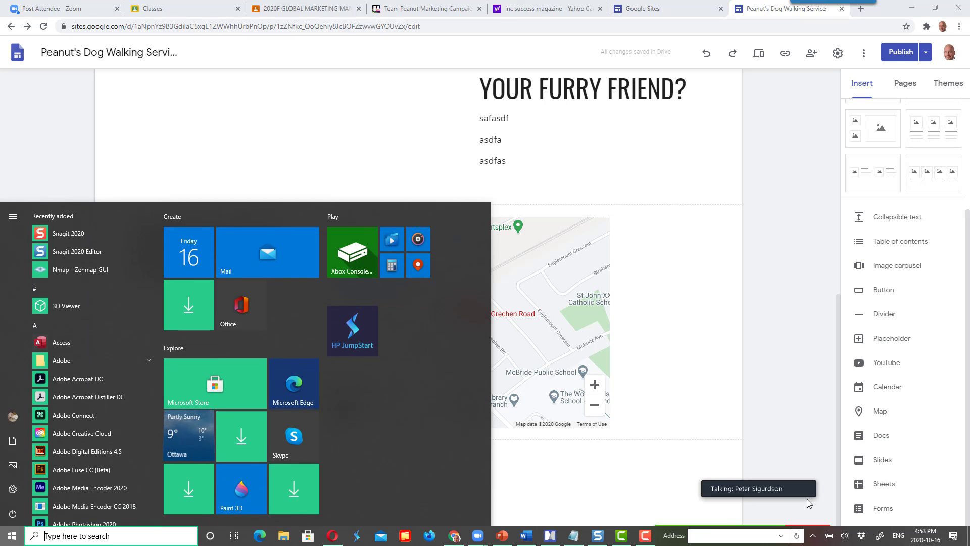
pyautogui.moveTo(799, 530)
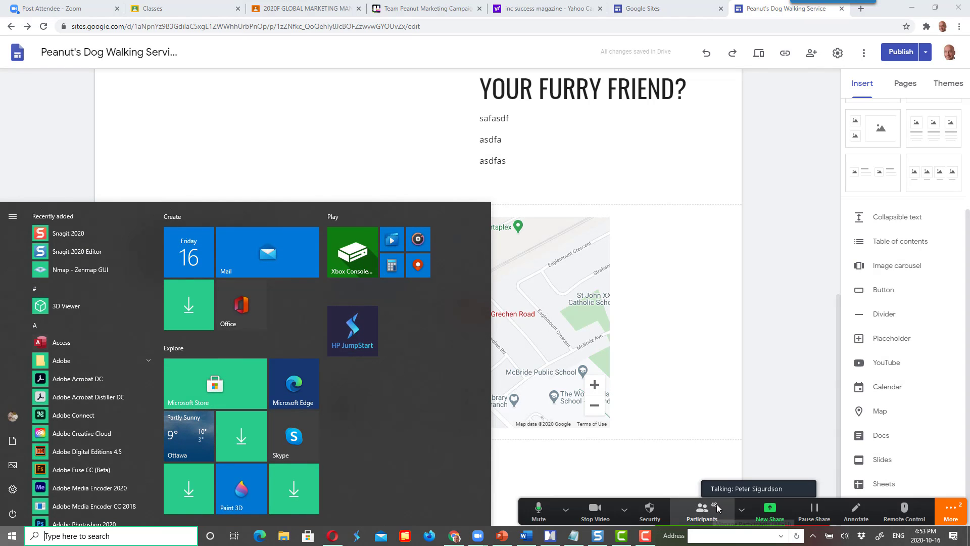
pyautogui.click(949, 509)
pyautogui.click(949, 510)
pyautogui.click(949, 509)
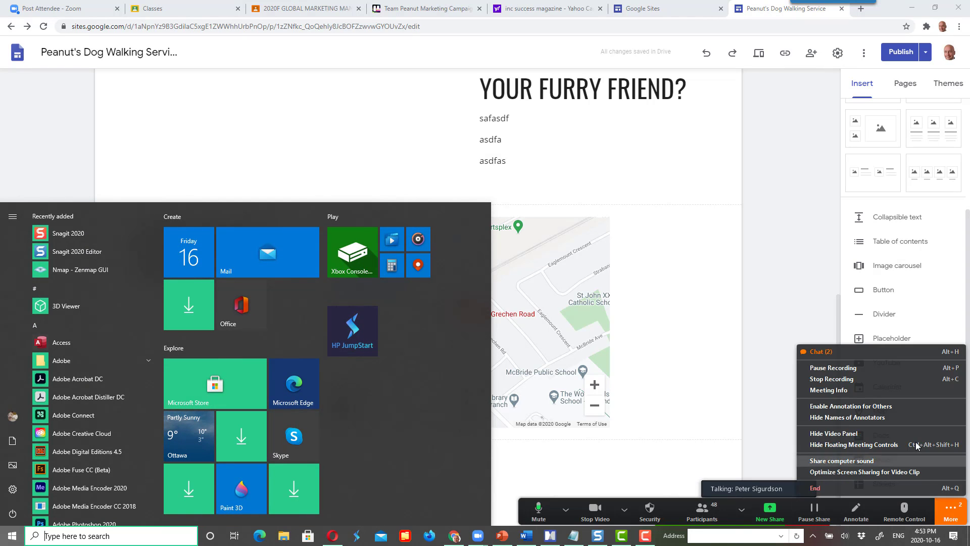
pyautogui.click(825, 352)
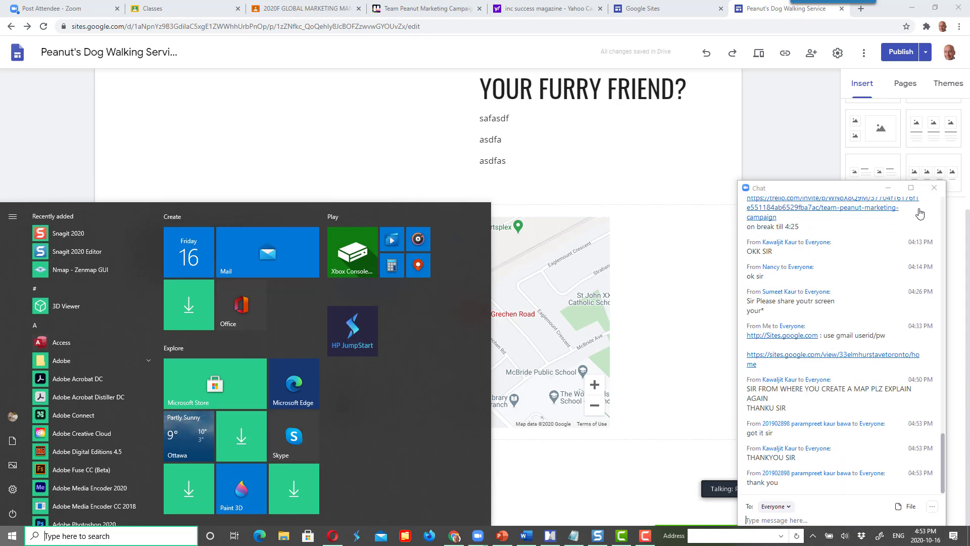
pyautogui.click(887, 187)
pyautogui.moveTo(402, 364); pyautogui.dragTo(145, 394)
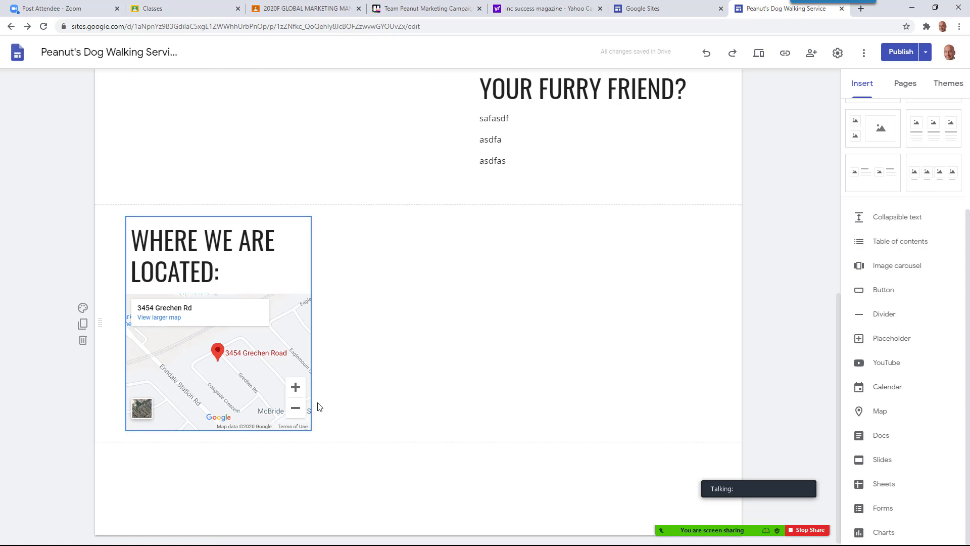
# Widen the map block so the heading fits on one line, and publish the site
pyautogui.click(309, 319)
pyautogui.moveTo(311, 322); pyautogui.dragTo(423, 329)
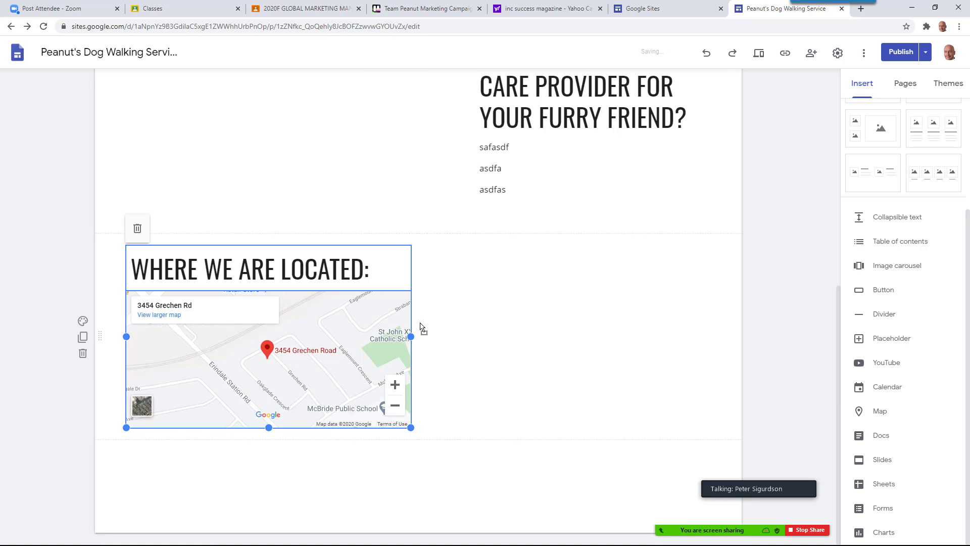
pyautogui.click(925, 55)
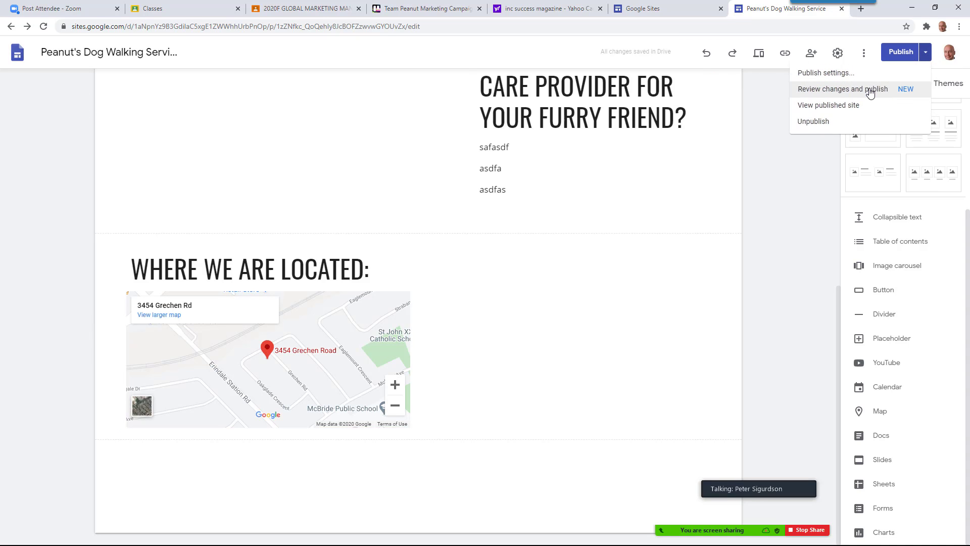
pyautogui.click(868, 90)
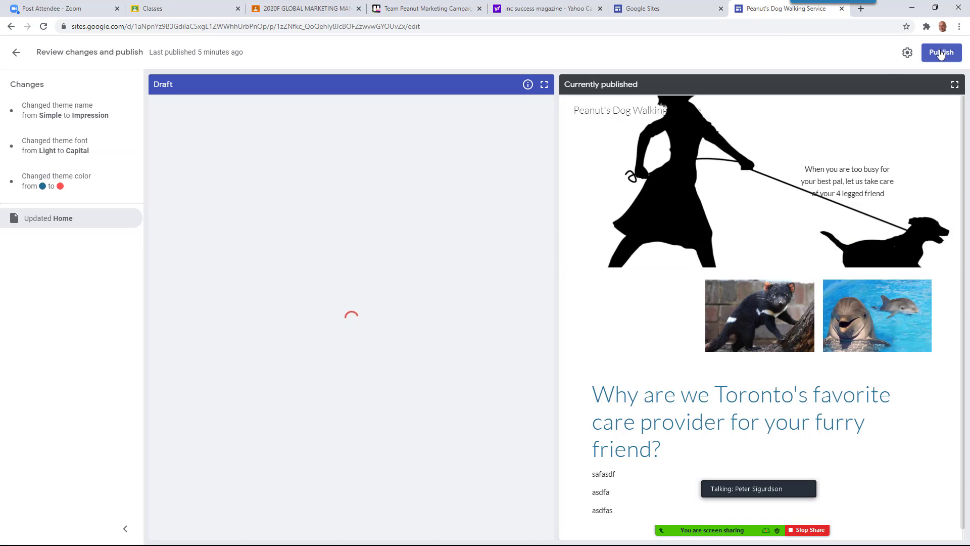
pyautogui.click(940, 58)
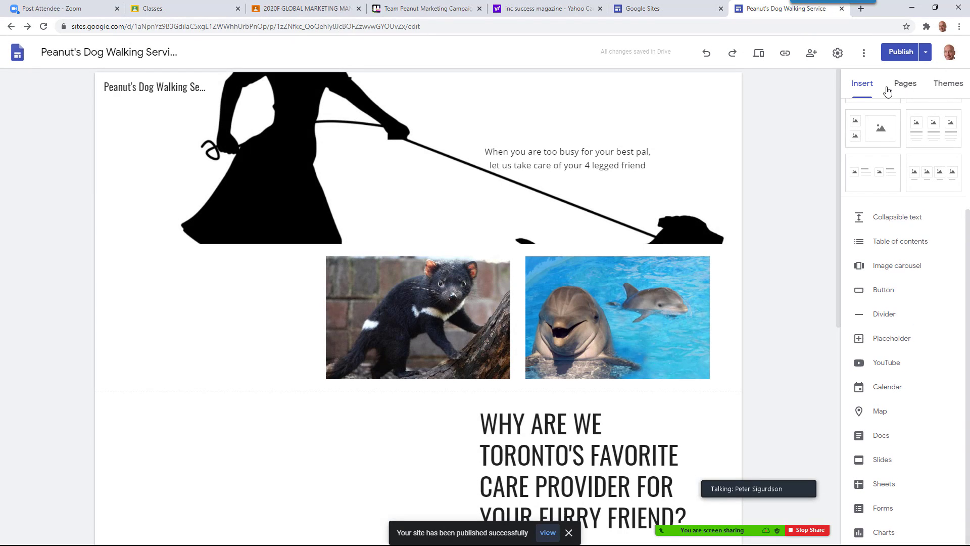
# Copy the published site's link
pyautogui.click(786, 53)
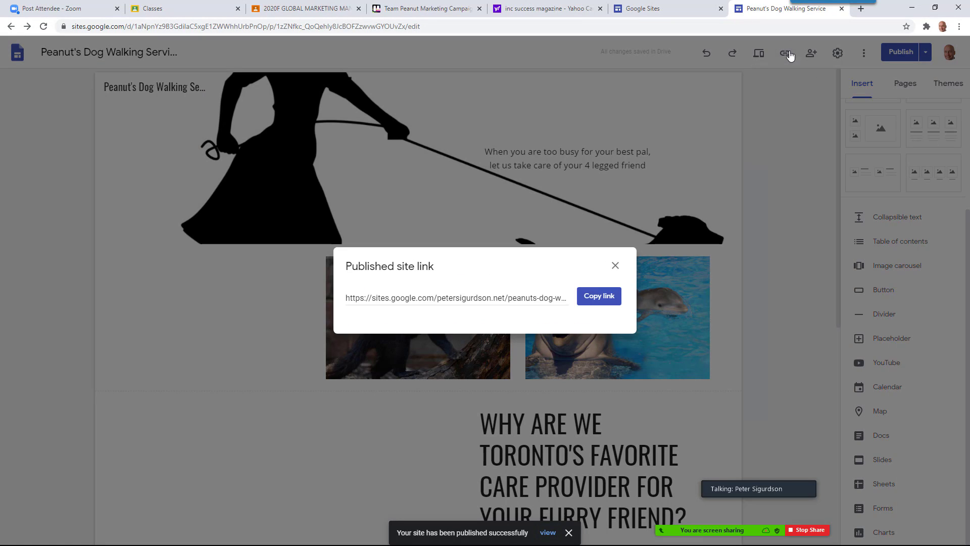
pyautogui.click(593, 301)
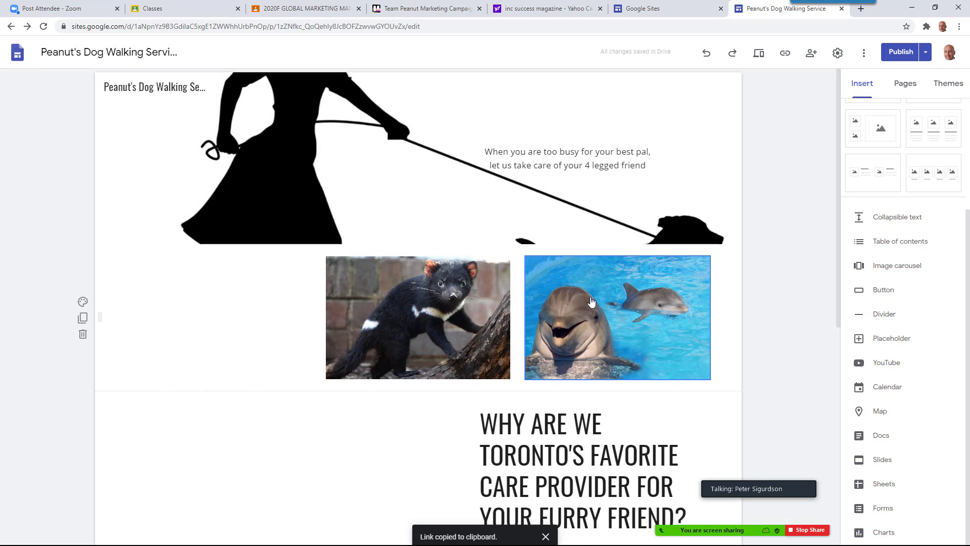
pyautogui.hotkey('alt', 'Tab')
pyautogui.hotkey('alt', 'Tab')
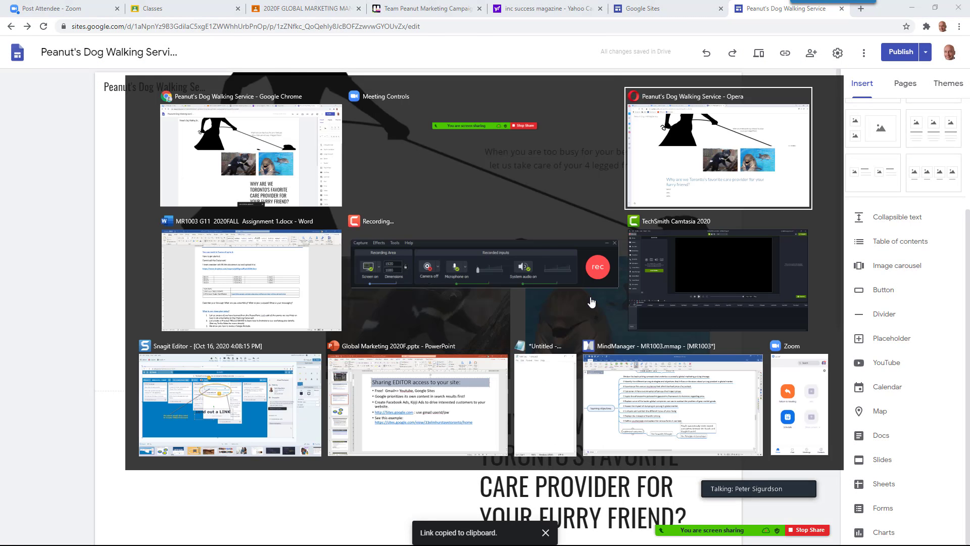
pyautogui.click(300, 26)
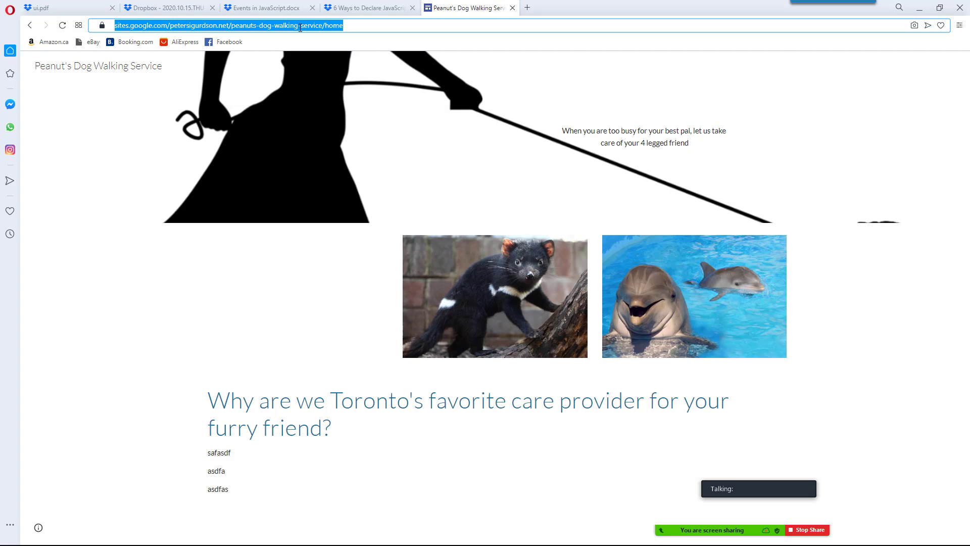
pyautogui.click(300, 26)
pyautogui.press('Return')
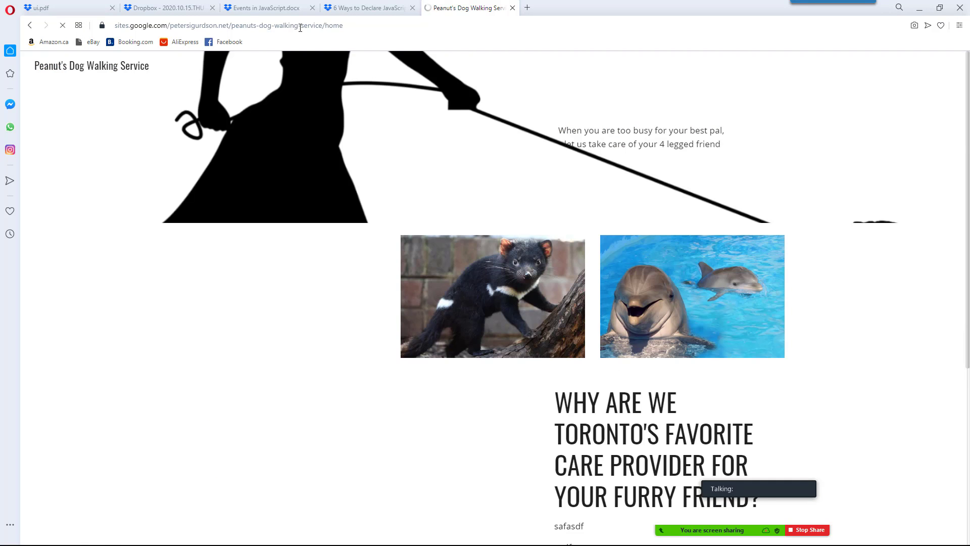
pyautogui.scroll(-5, 369, 182)
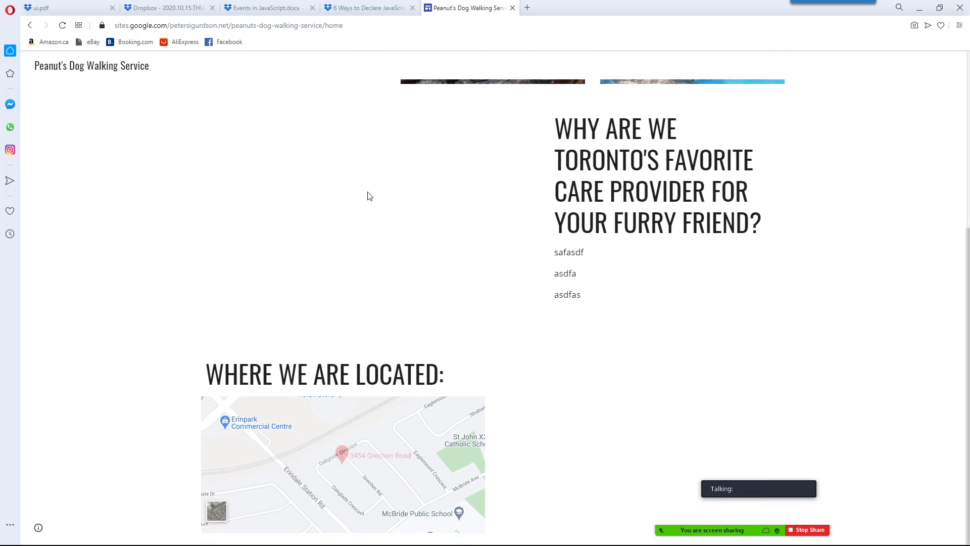
pyautogui.moveTo(391, 486); pyautogui.dragTo(373, 453)
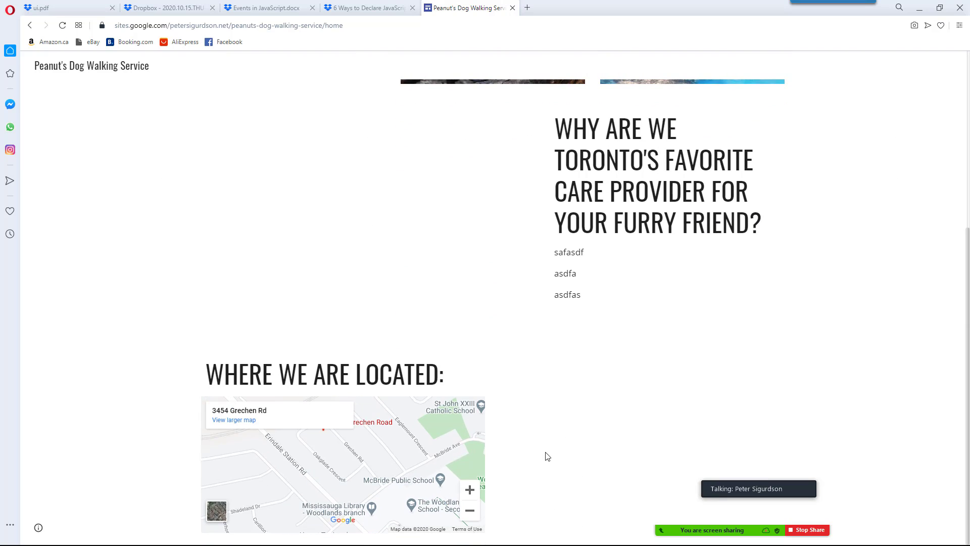
pyautogui.scroll(1, 447, 484)
pyautogui.moveTo(447, 483); pyautogui.dragTo(423, 478)
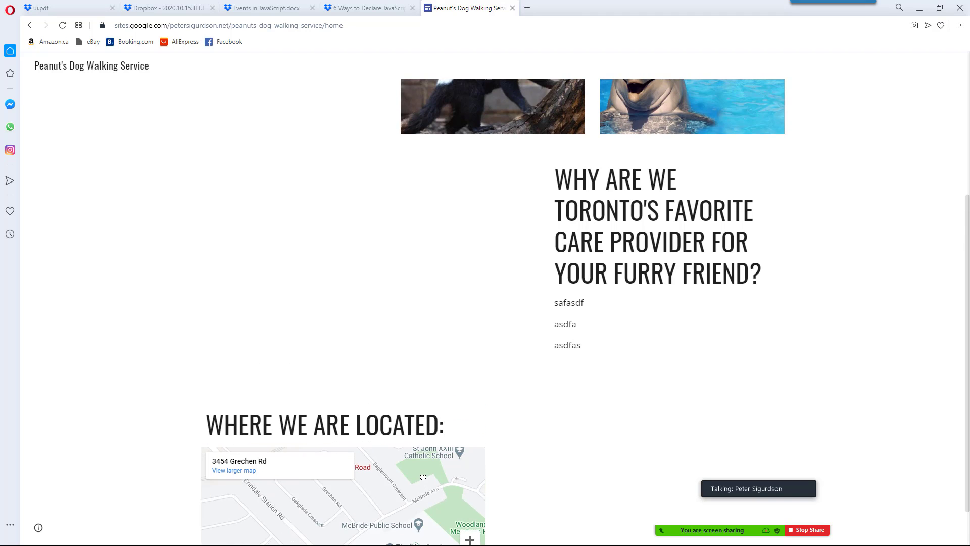
pyautogui.scroll(-1, 523, 467)
pyautogui.moveTo(324, 484)
pyautogui.mouseDown()
pyautogui.moveTo(359, 452)
pyautogui.moveTo(328, 490)
pyautogui.moveTo(316, 491)
pyautogui.mouseUp()
pyautogui.click(216, 511)
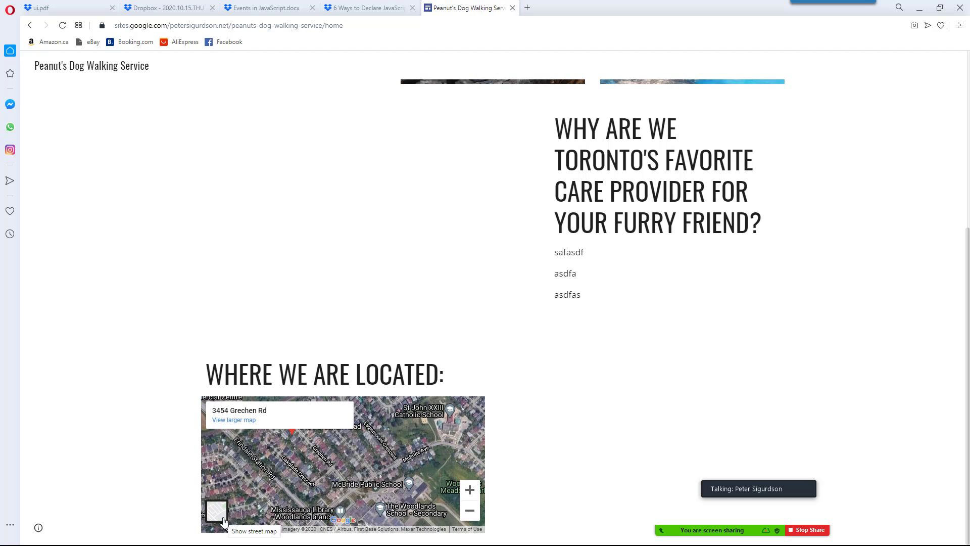
pyautogui.click(469, 490)
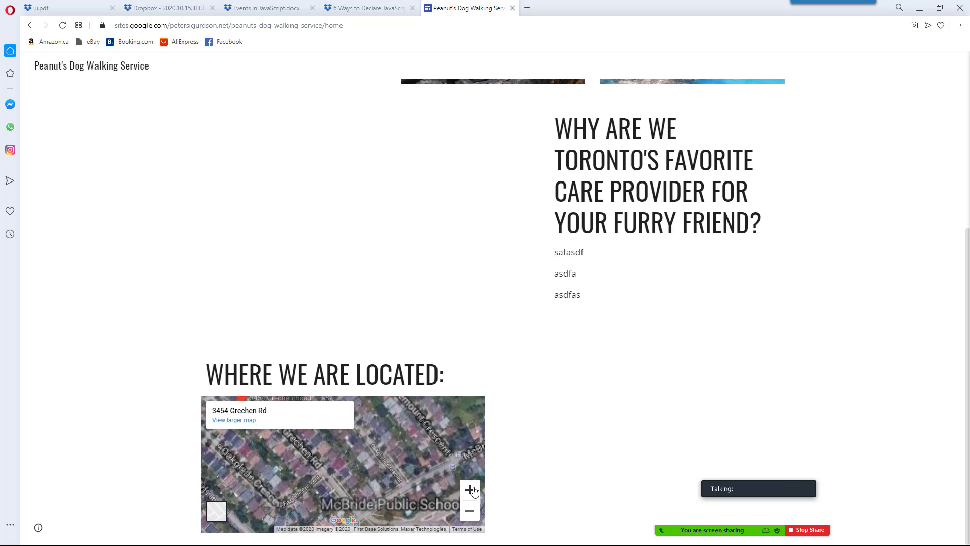
pyautogui.click(469, 511)
pyautogui.click(470, 510)
pyautogui.click(470, 511)
pyautogui.click(469, 510)
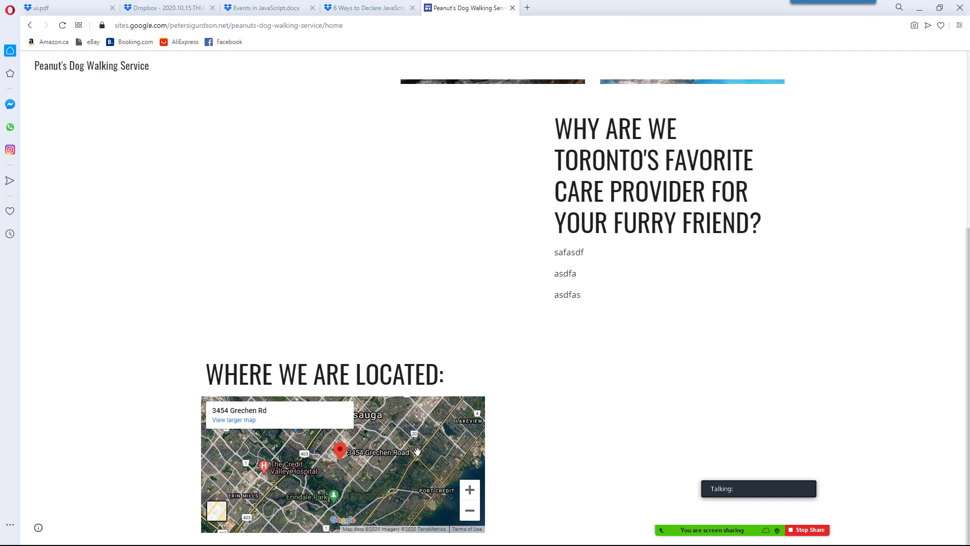
pyautogui.hotkey('alt', 'Tab')
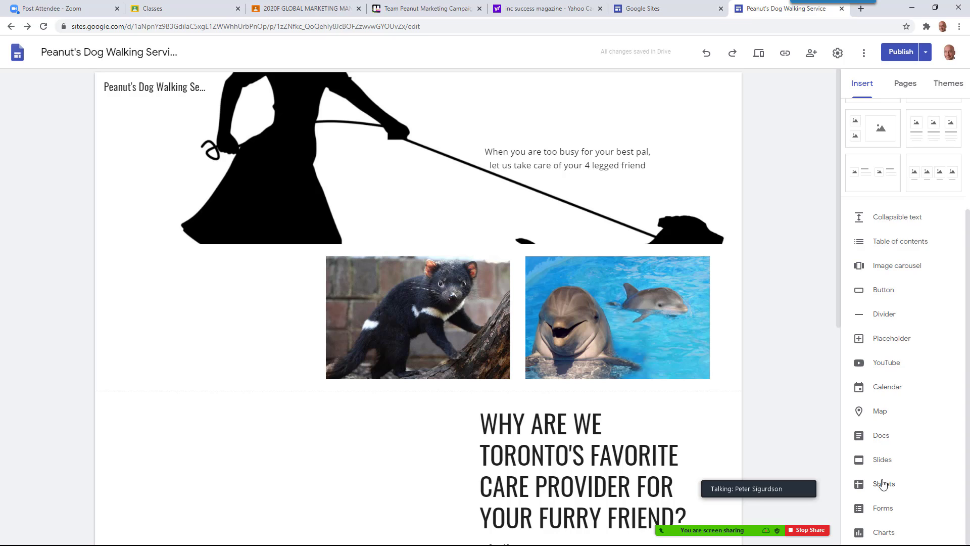
# Embed the 'How To: Pass Data Between View Controllers In Swift' doc below the map and stretch it taller
pyautogui.click(882, 436)
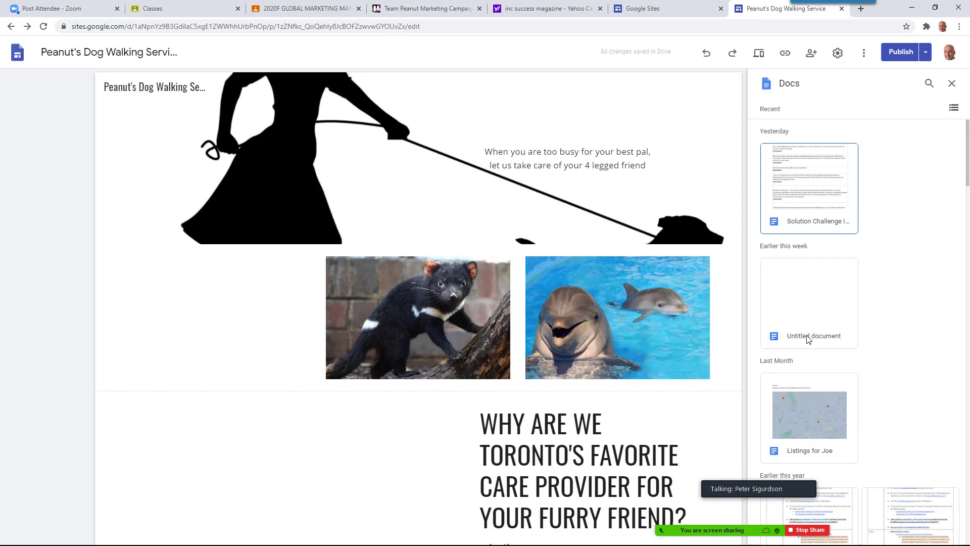
pyautogui.scroll(-3, 808, 339)
pyautogui.scroll(-4, 807, 338)
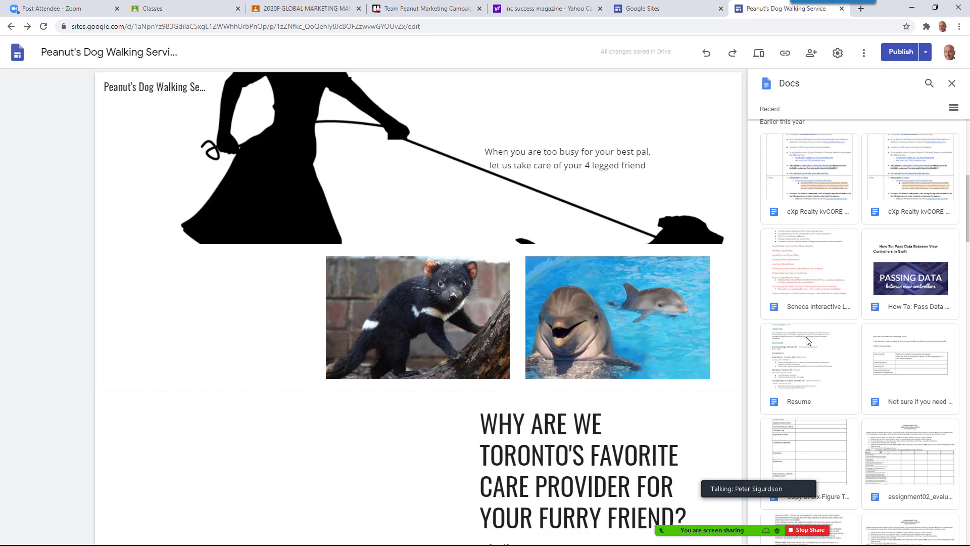
pyautogui.click(901, 279)
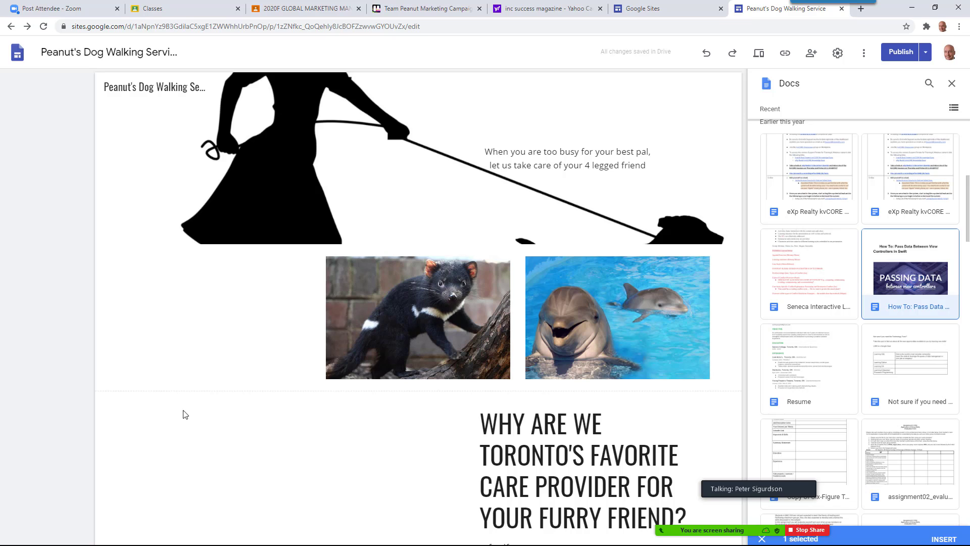
pyautogui.click(913, 267)
pyautogui.scroll(-5, 191, 429)
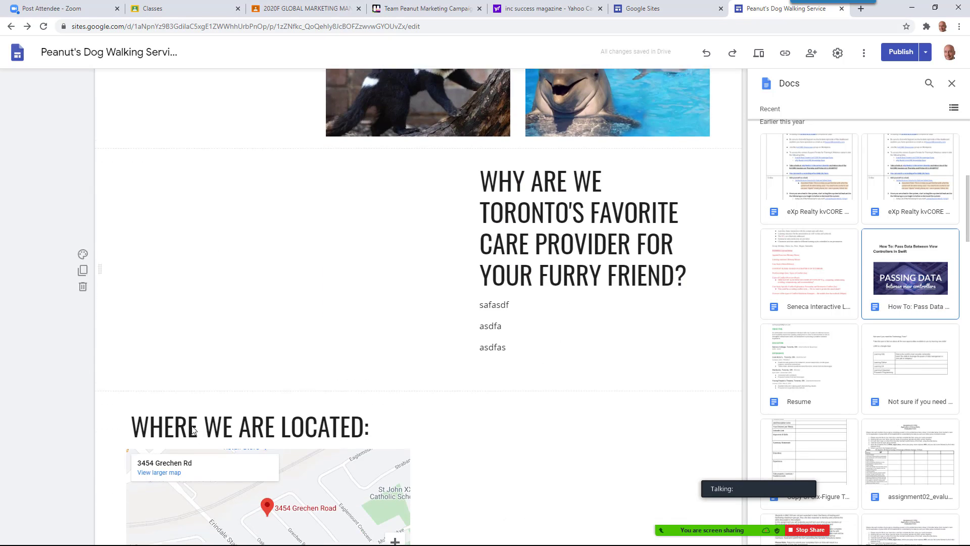
pyautogui.scroll(-3, 193, 428)
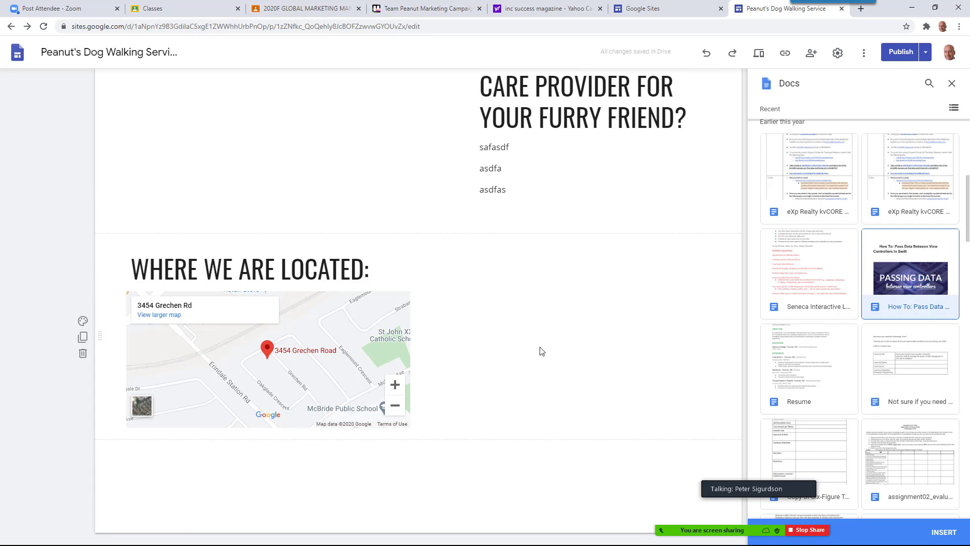
pyautogui.doubleClick(882, 279)
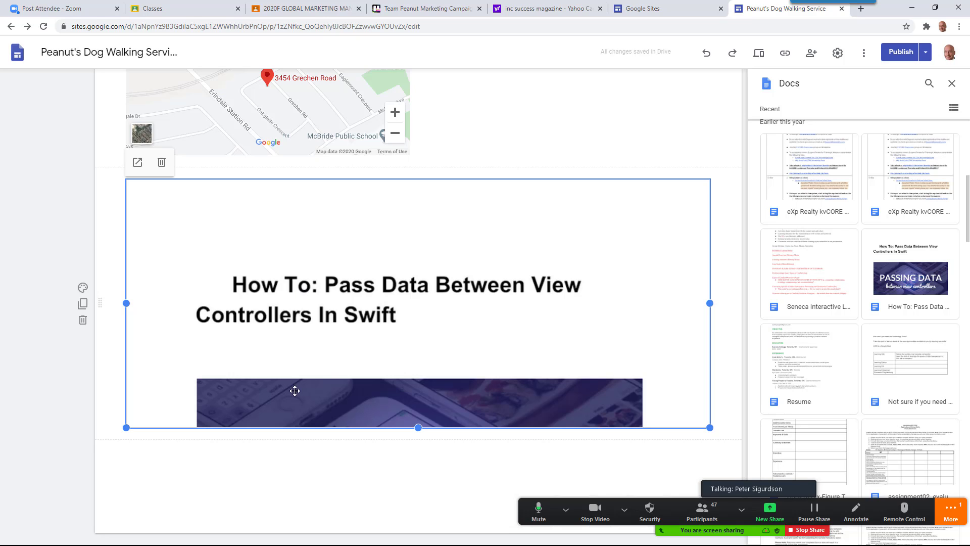
pyautogui.moveTo(418, 429); pyautogui.dragTo(407, 529)
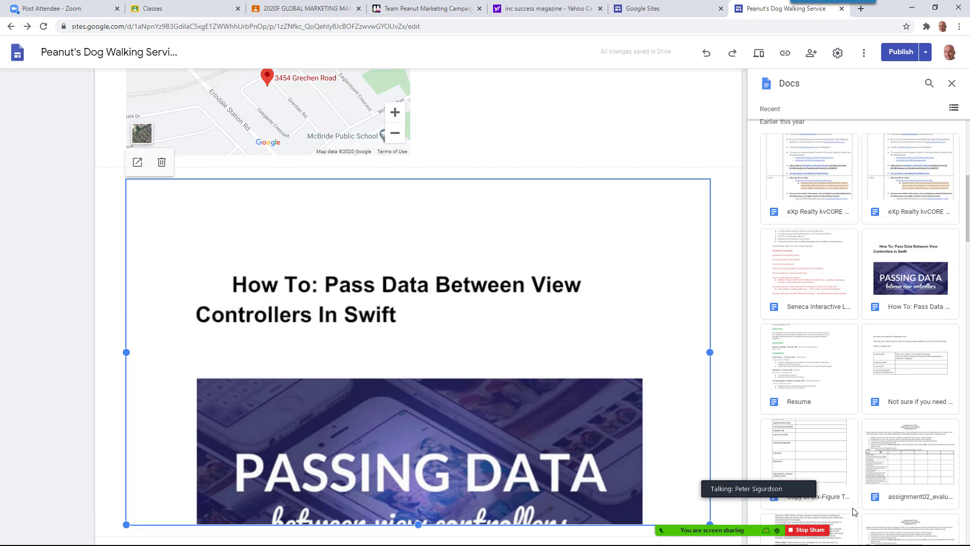
pyautogui.click(965, 510)
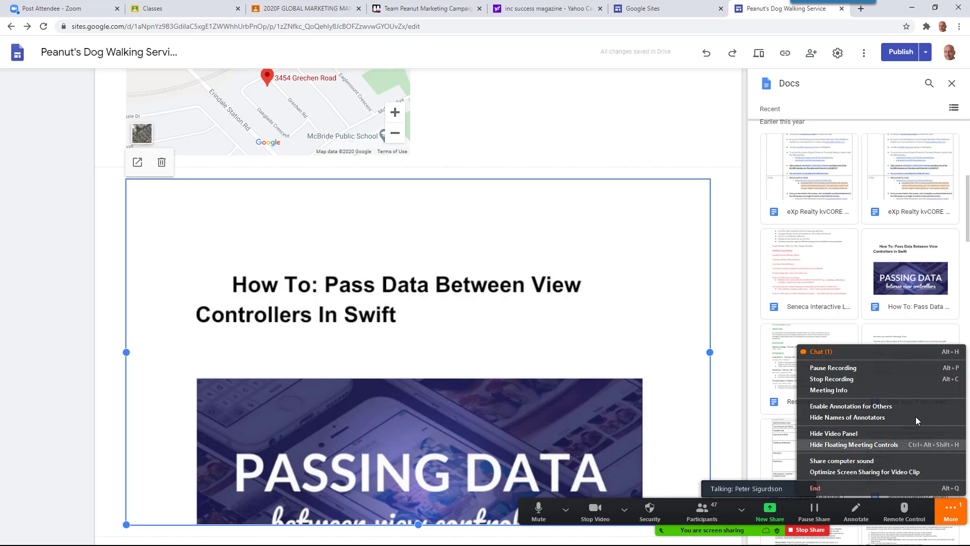
# Read the new question in the Zoom chat, then bring the Word assignment sheet to the front
pyautogui.click(821, 351)
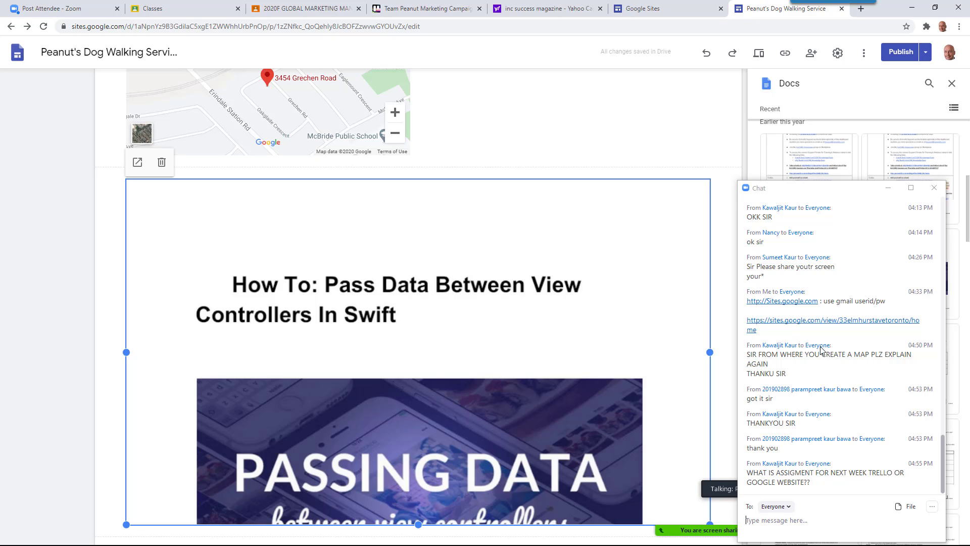
pyautogui.hotkey('alt', 'Tab')
pyautogui.hotkey('alt', 'Tab')
pyautogui.hotkey('alt', 'Tab')
pyautogui.scroll(5, 527, 101)
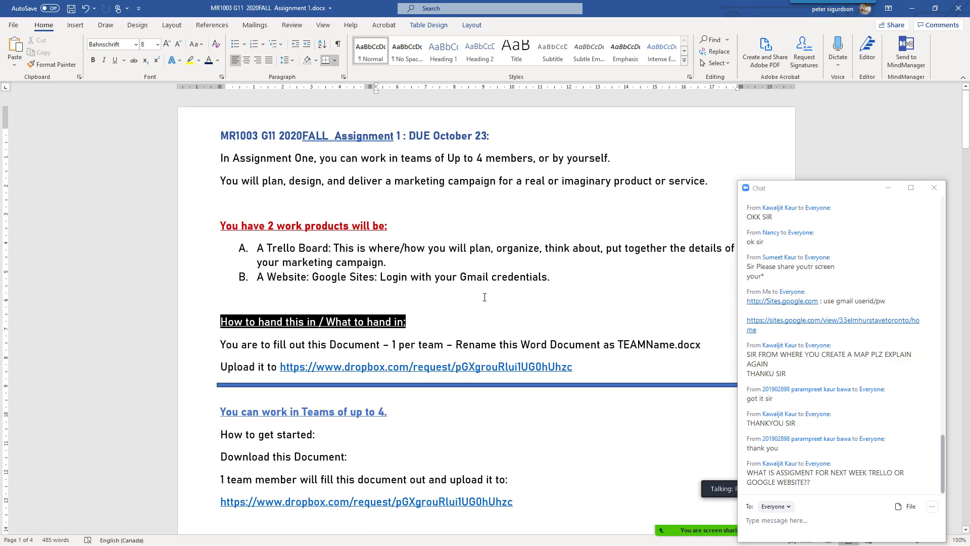
# Add 'The assignment due next week is: Making a Marketing Campaign' below the title
pyautogui.click(530, 121)
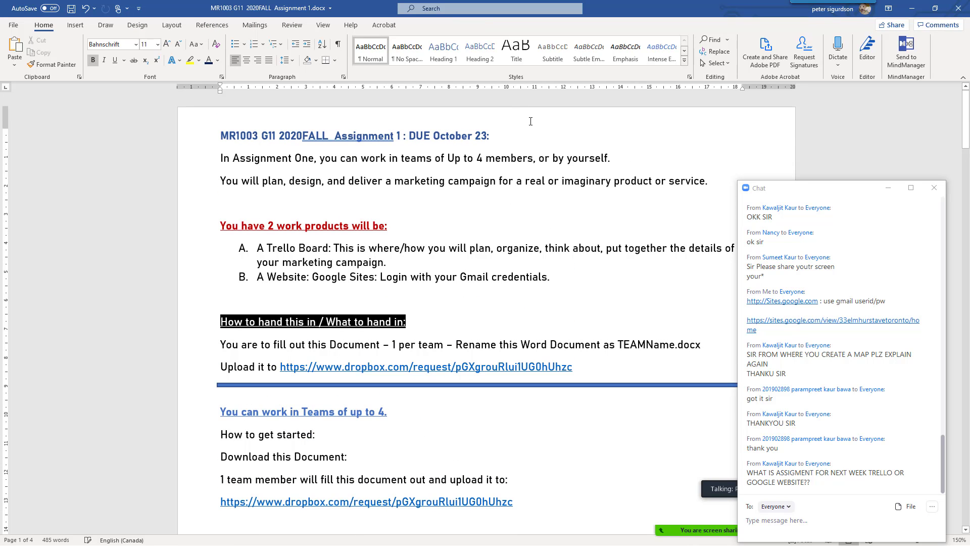
pyautogui.press('Return')
pyautogui.write('The a')
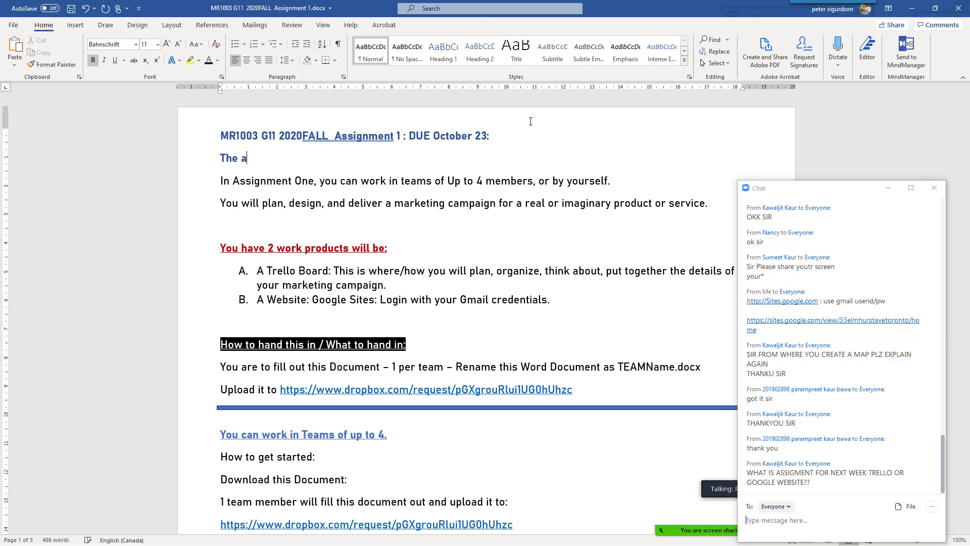
pyautogui.write('ssignment due ')
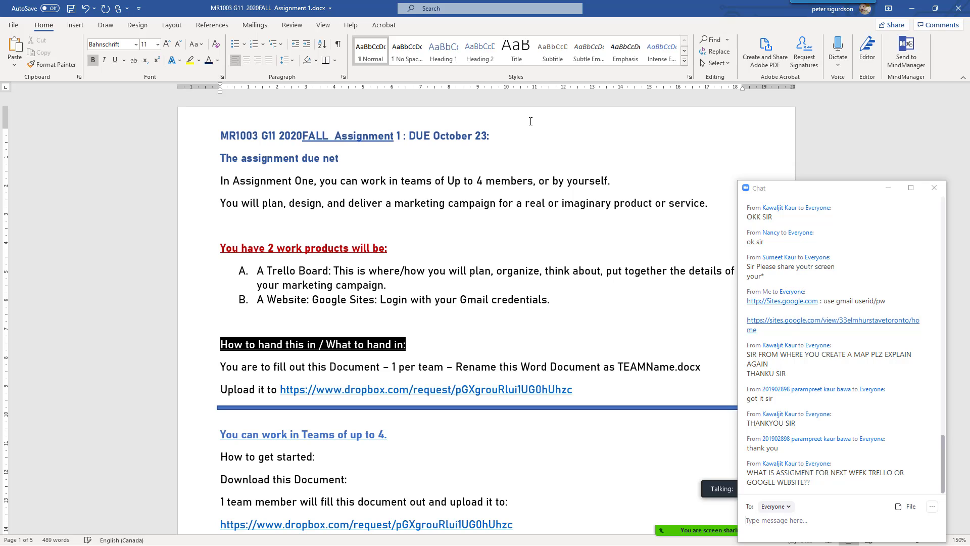
pyautogui.write('next week i')
pyautogui.press('BackSpace')
pyautogui.write('week is:Mam')
pyautogui.press('BackSpace')
pyautogui.press('BackSpace')
pyautogui.write('aking a Mark')
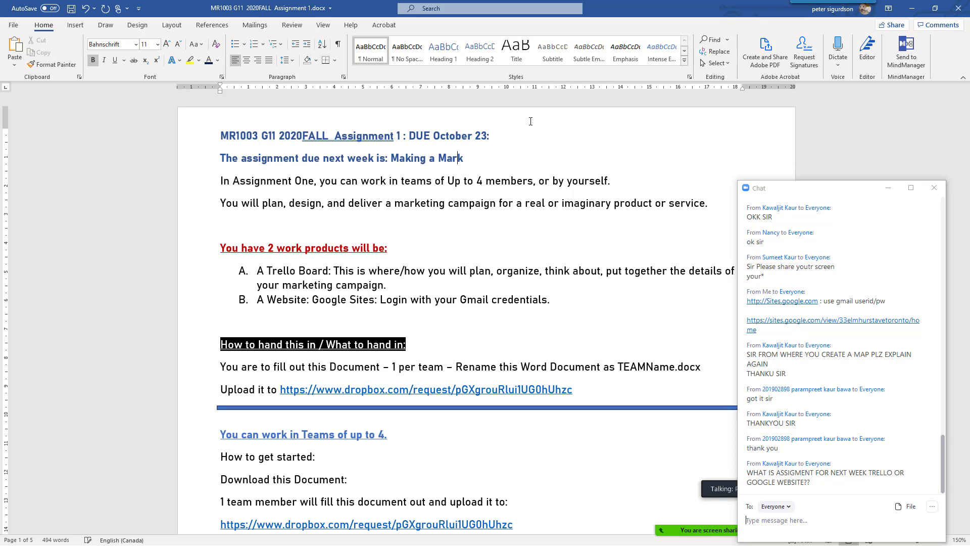
pyautogui.write('eting Campaign:')
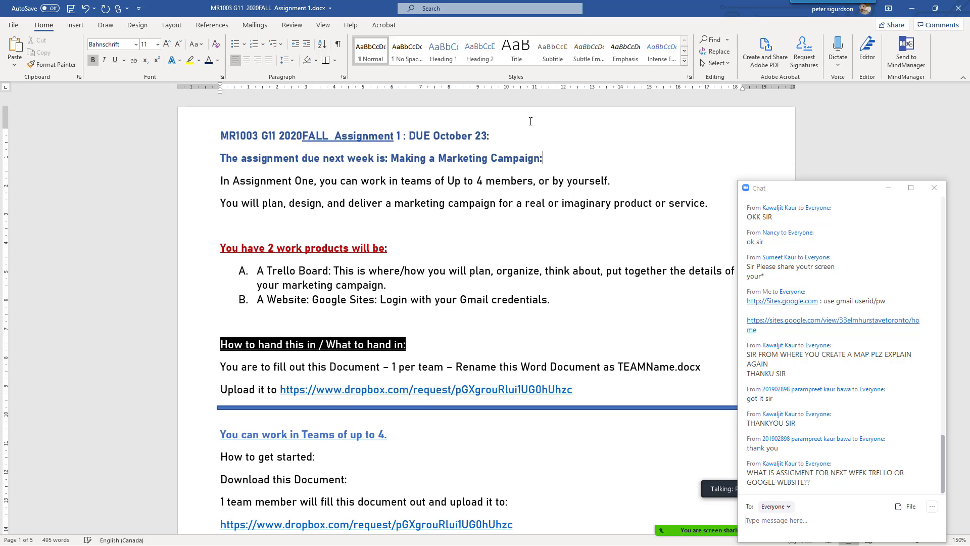
# Add 'TO do this:' and item 1 'Download this document. Save it as your Team Name. And fill it out.'
pyautogui.press('Return')
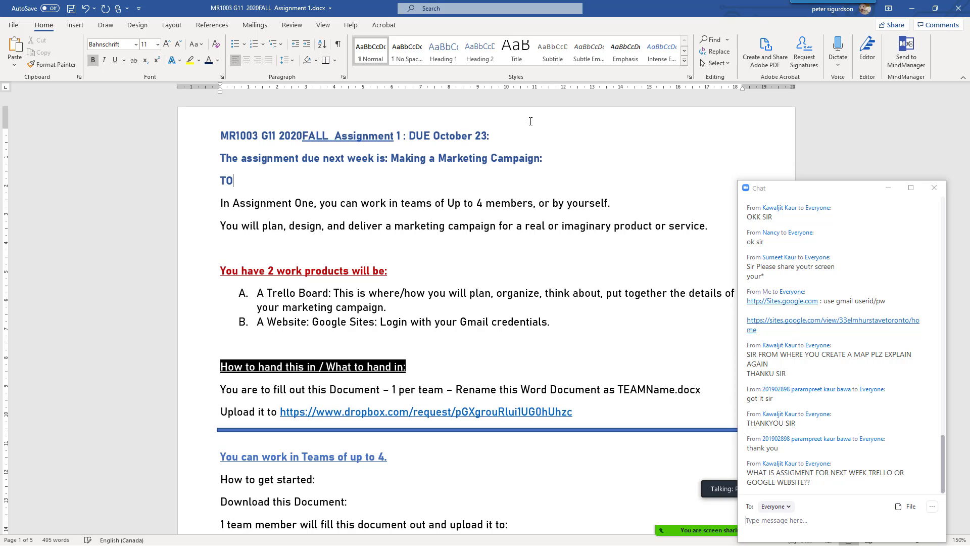
pyautogui.write('do this:')
pyautogui.press('Return')
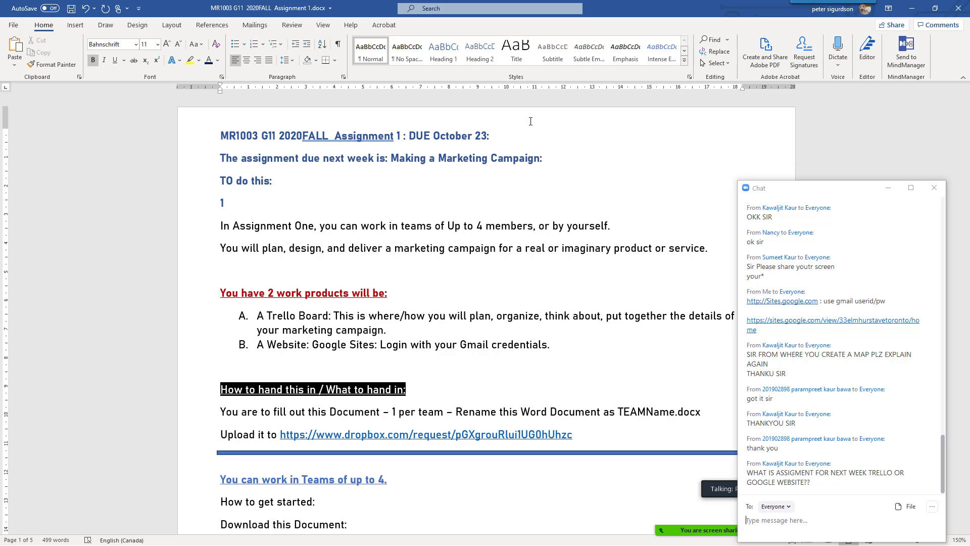
pyautogui.write('1. Downlado')
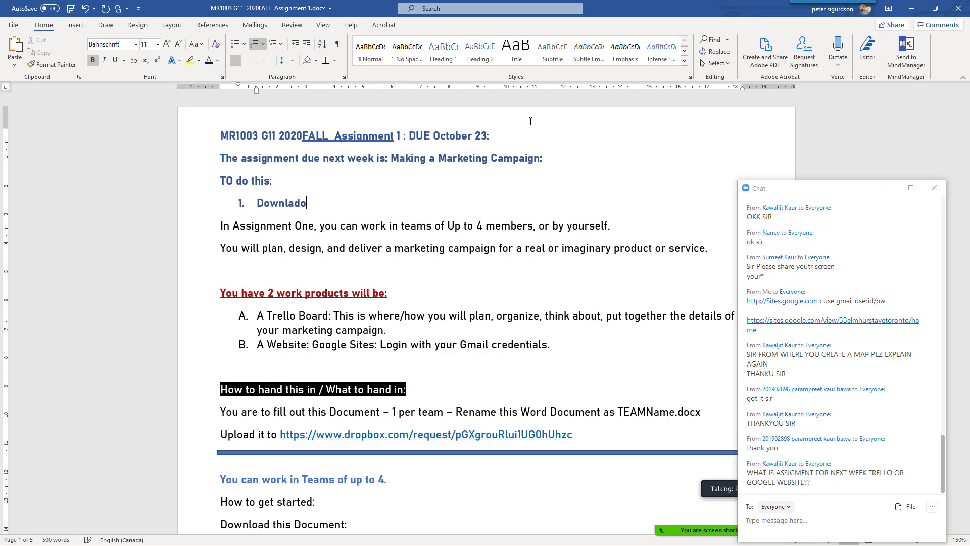
pyautogui.write('oad this dCoi')
pyautogui.press('BackSpace')
pyautogui.press('BackSpace')
pyautogui.write('ocument. ')
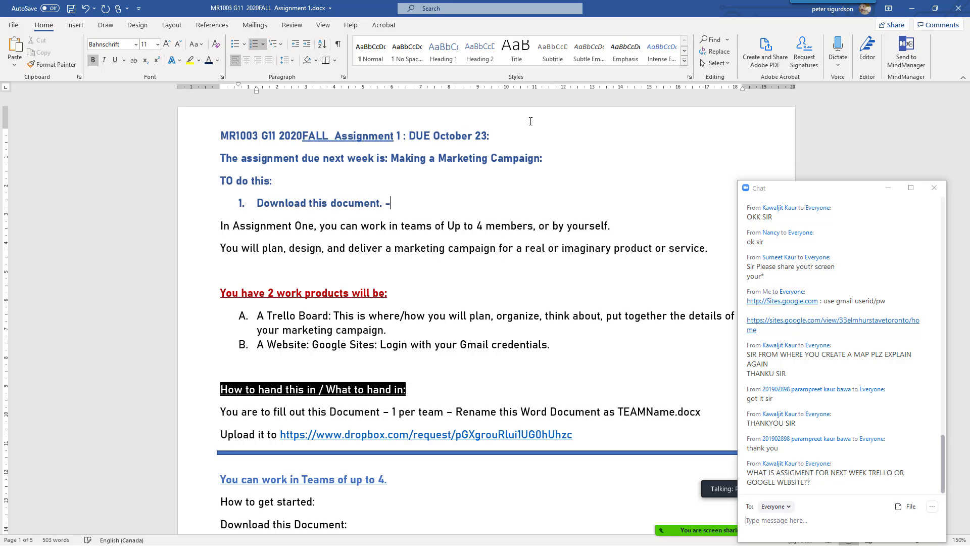
pyautogui.write('Save it as your Team Name. And fill it out.')
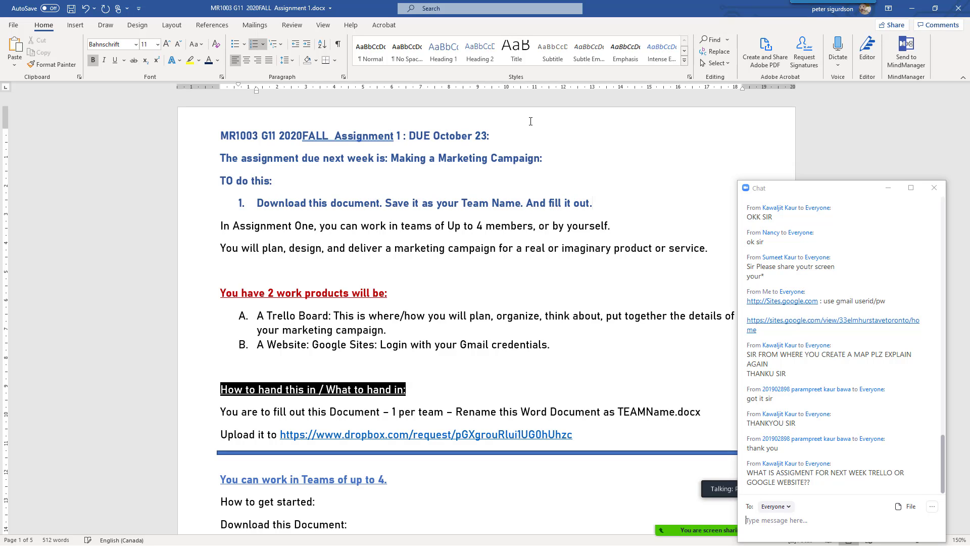
pyautogui.click(888, 188)
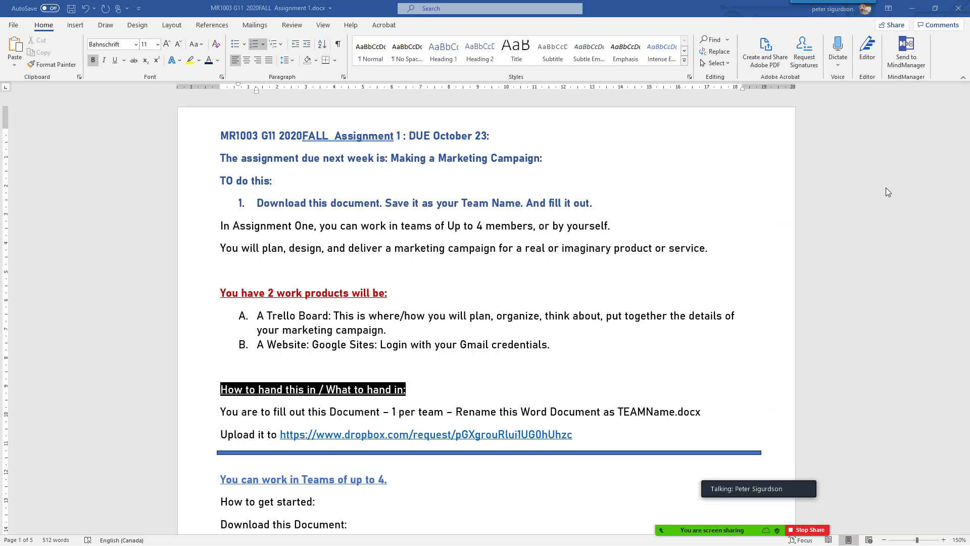
pyautogui.scroll(-5, 888, 192)
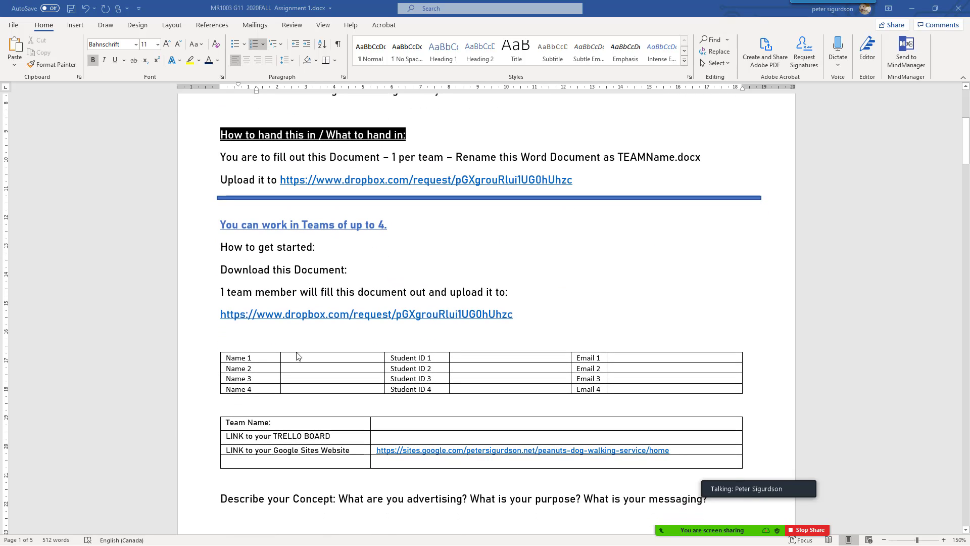
pyautogui.click(299, 361)
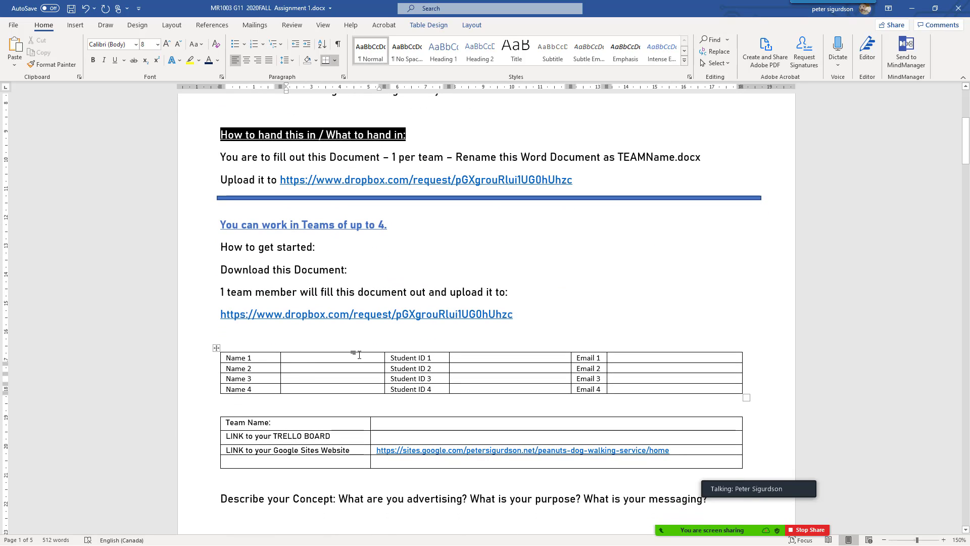
pyautogui.write(';lsadjf;alsdf')
pyautogui.press('Tab')
pyautogui.press('Tab')
pyautogui.write('Clk;ajfd;alfja')
pyautogui.press('Tab')
pyautogui.press('Tab')
pyautogui.write('kl;afja;lsdfjas')
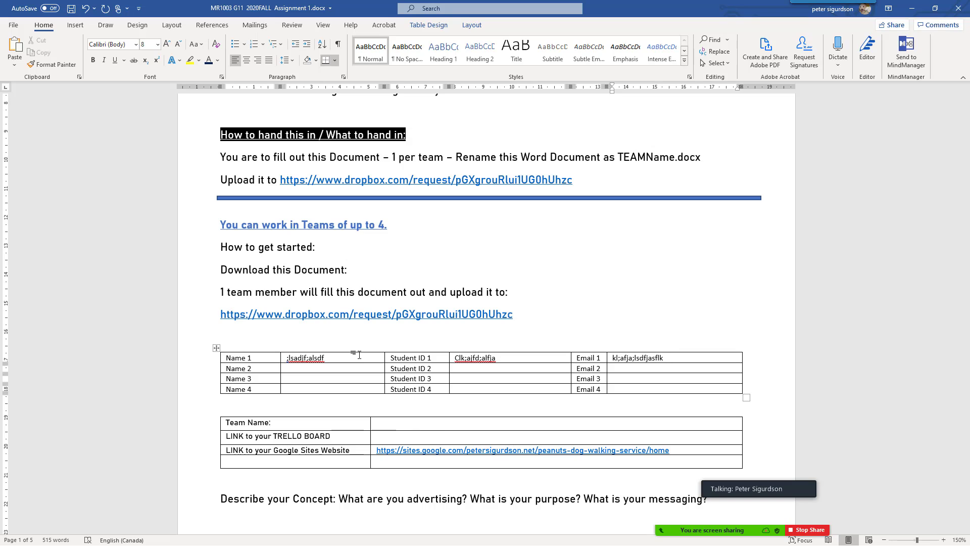
pyautogui.hotkey('ctrl', 'z')
pyautogui.hotkey('ctrl', 'z')
pyautogui.hotkey('ctrl', 'z')
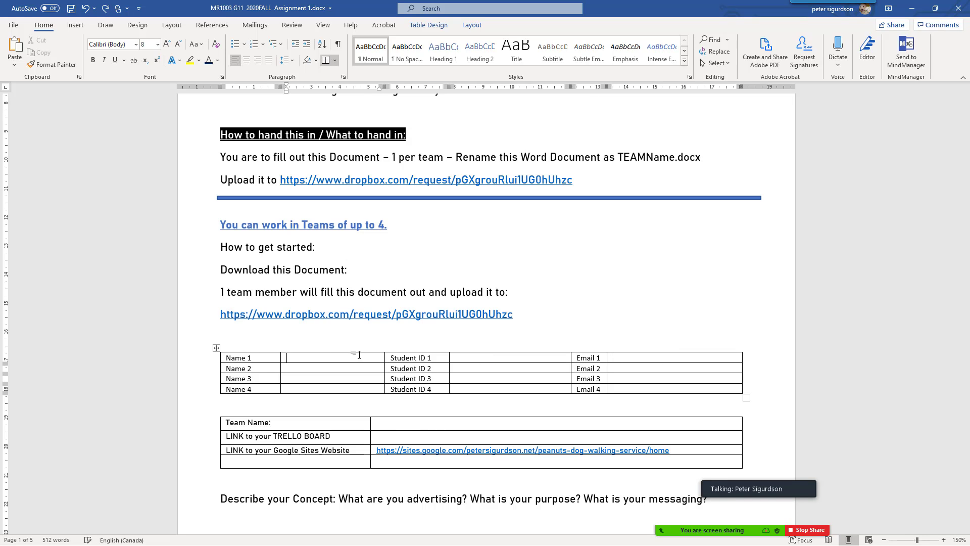
pyautogui.scroll(5, 359, 354)
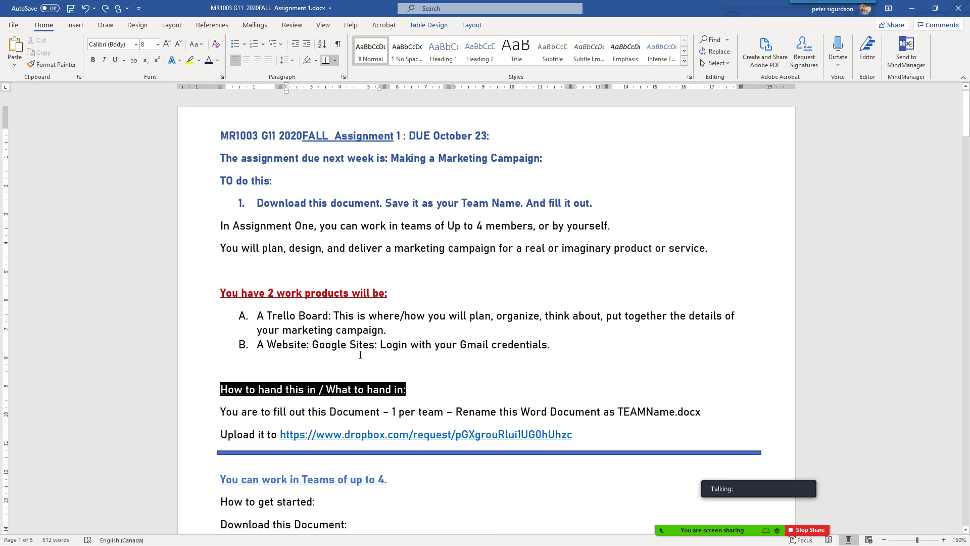
# Add list item 2: 'Make a TRELLO BOARD to do your PLANNING.'
pyautogui.click(617, 206)
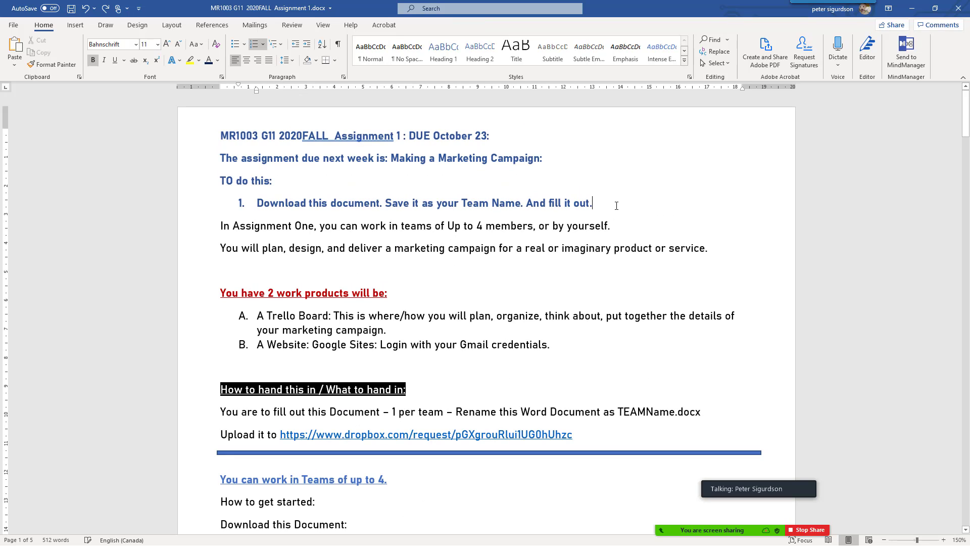
pyautogui.press('Return')
pyautogui.write('Make')
pyautogui.write(' a TRELLO B')
pyautogui.write('O')
pyautogui.press('BackSpace')
pyautogui.write('OARD')
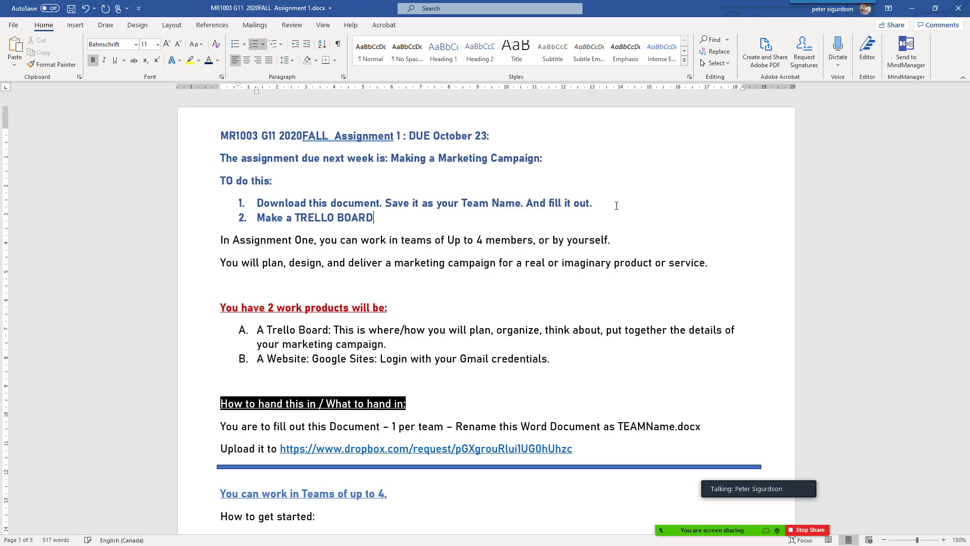
pyautogui.write(' to do your')
pyautogui.write('PALN')
pyautogui.press('BackSpace')
pyautogui.press('BackSpace')
pyautogui.press('BackSpace')
pyautogui.write('LANNI')
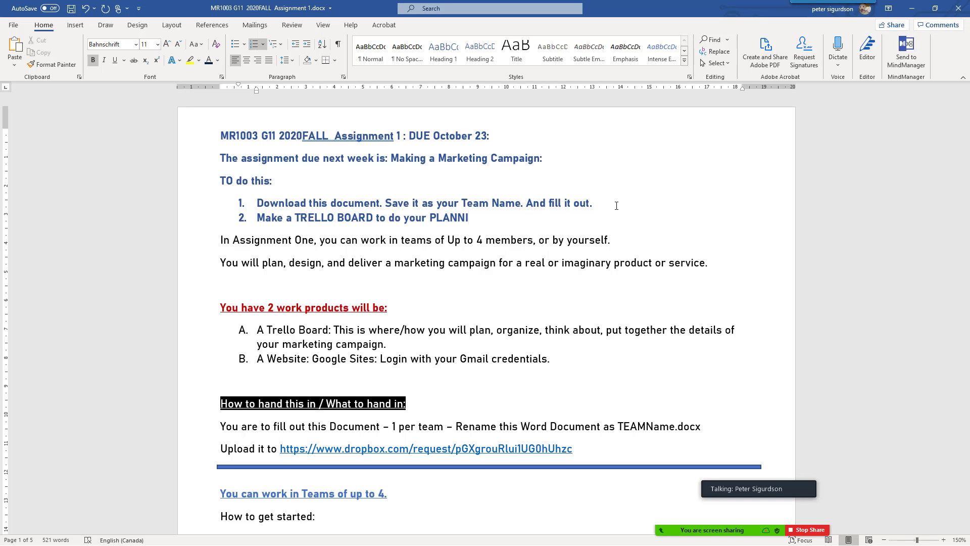
pyautogui.write('G')
pyautogui.press('BackSpace')
pyautogui.write('NG.')
# Add list item 3: 'Make a Google Site to be the delivery of your marketing plan.'
pyautogui.press('Return')
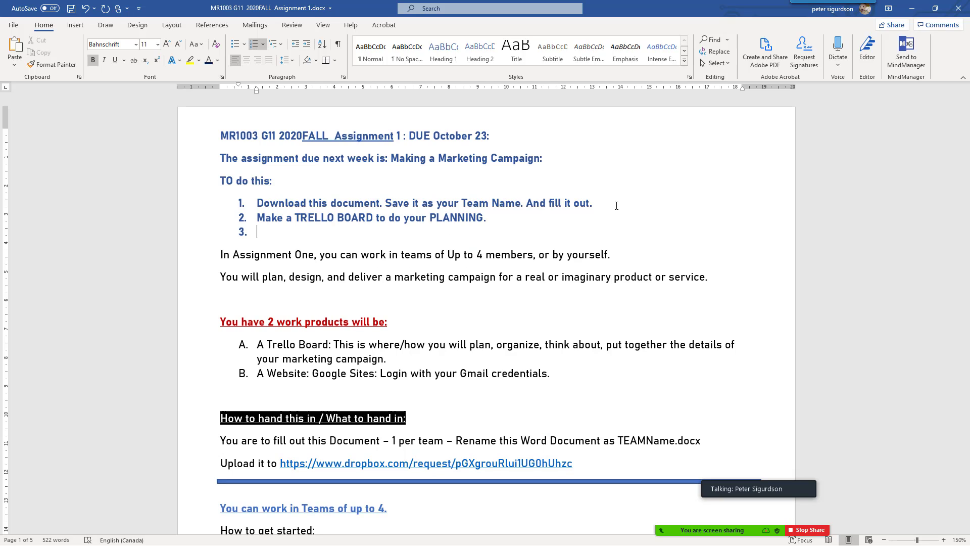
pyautogui.write('mA')
pyautogui.press('BackSpace')
pyautogui.press('BackSpace')
pyautogui.write('m')
pyautogui.press('BackSpace')
pyautogui.write('m')
pyautogui.press('BackSpace')
pyautogui.write('m')
pyautogui.press('BackSpace')
pyautogui.write('MAKE')
pyautogui.press('BackSpace')
pyautogui.press('BackSpace')
pyautogui.press('BackSpace')
pyautogui.write('ake a ')
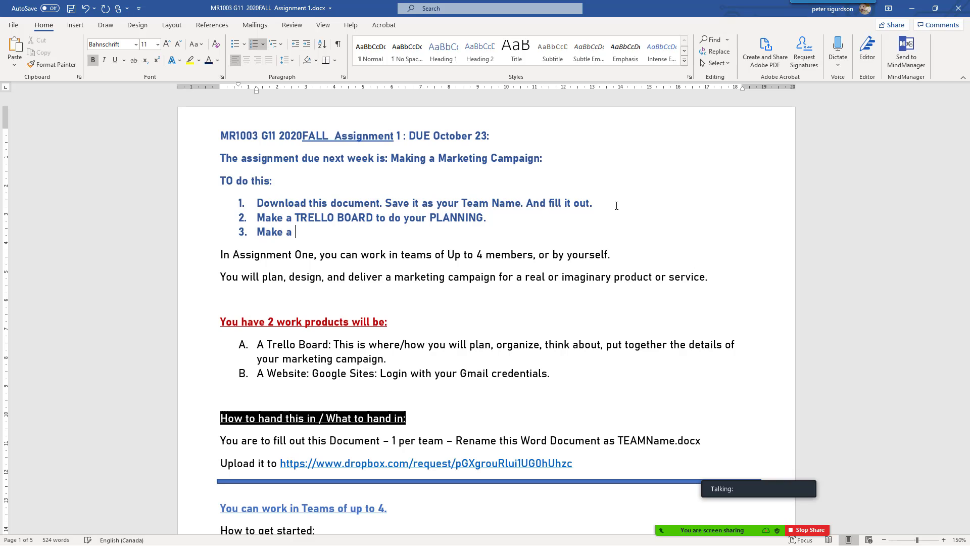
pyautogui.write('Google Site to be')
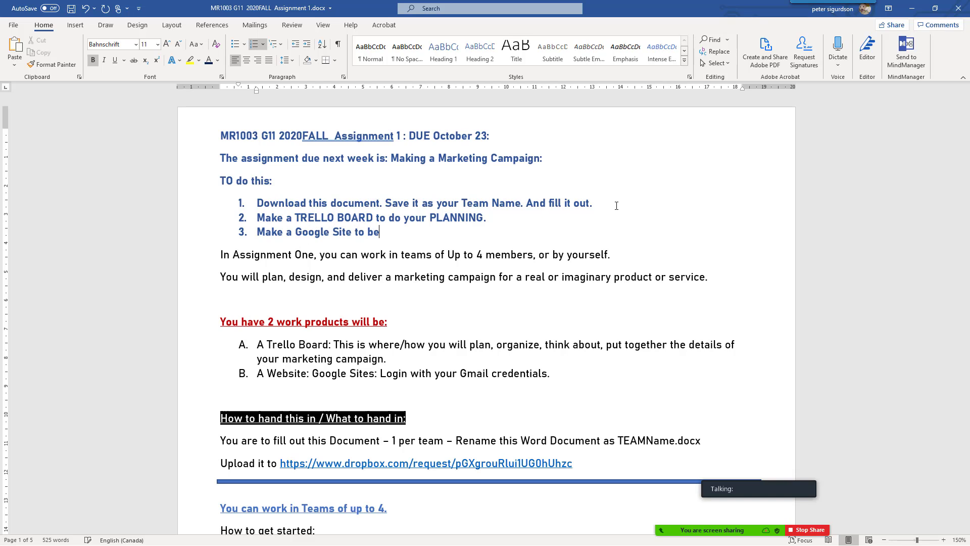
pyautogui.write(' the delivery of ')
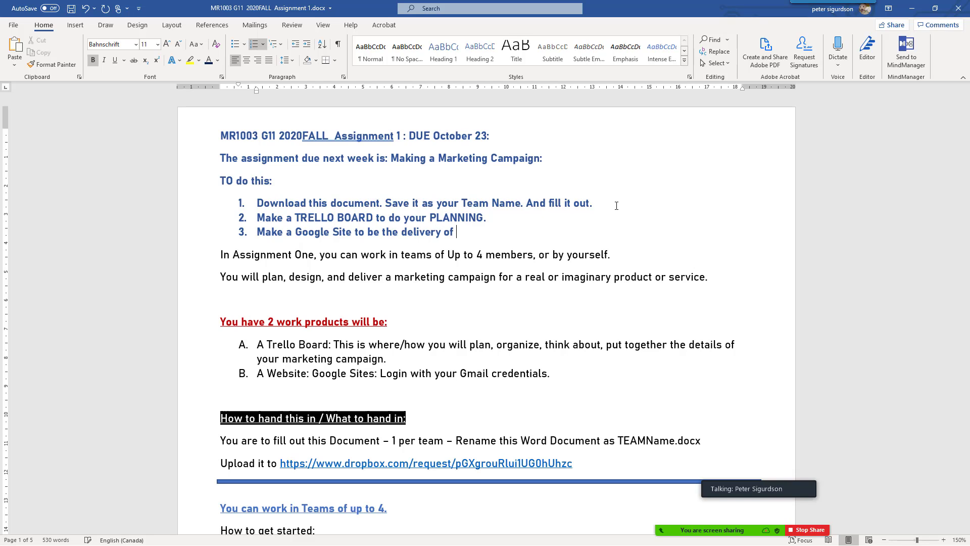
pyautogui.write('your marketing plan.')
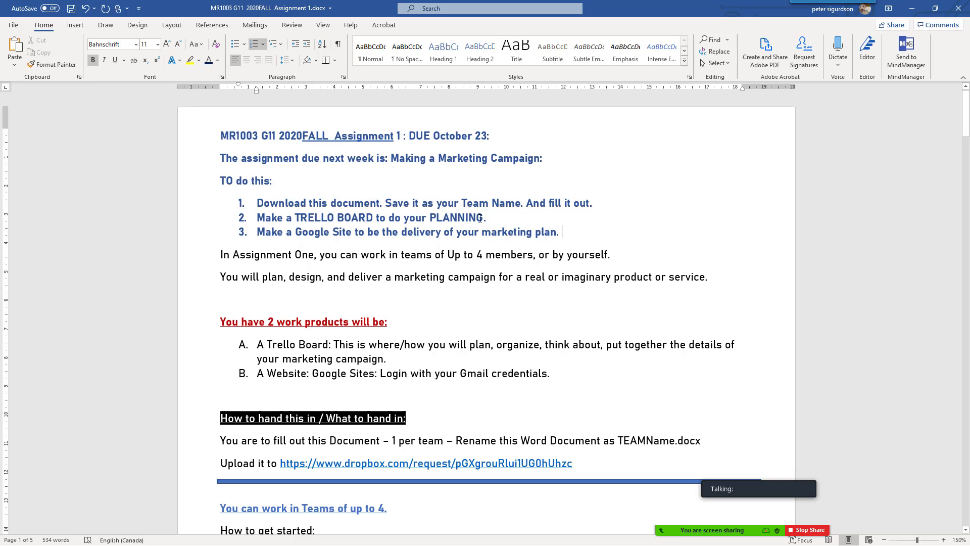
# Colour step 2 dark gold, then select step 3 and open the font colour choices
pyautogui.moveTo(263, 219); pyautogui.dragTo(493, 218)
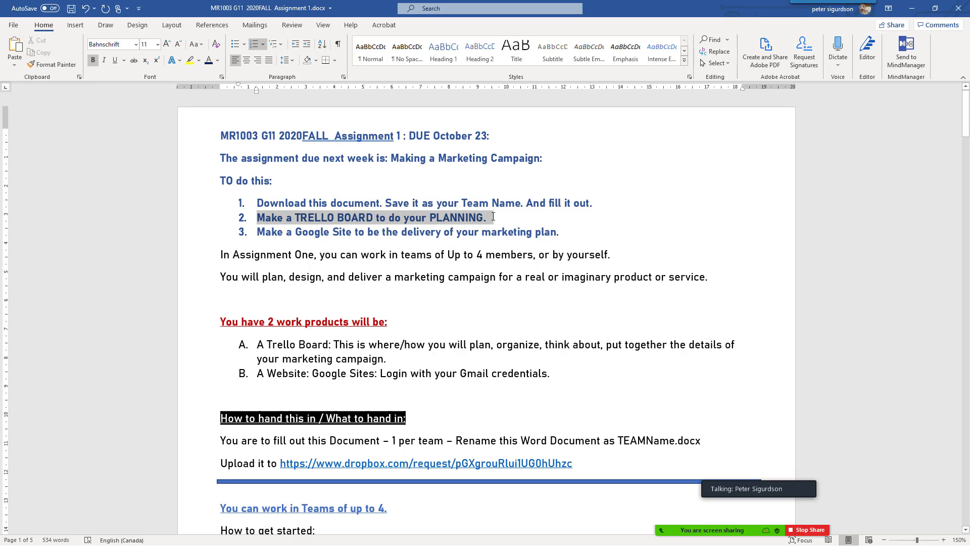
pyautogui.click(217, 60)
pyautogui.click(256, 137)
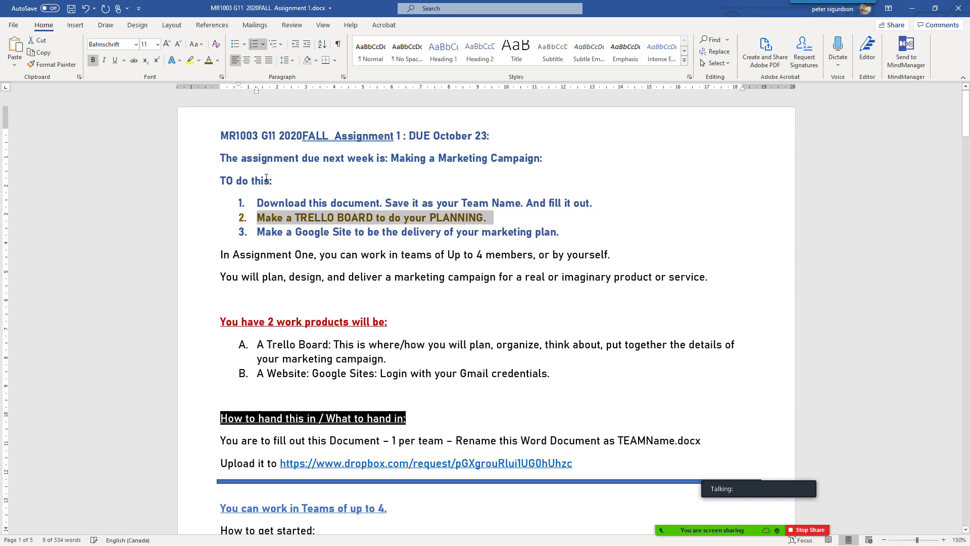
pyautogui.moveTo(258, 236); pyautogui.dragTo(571, 235)
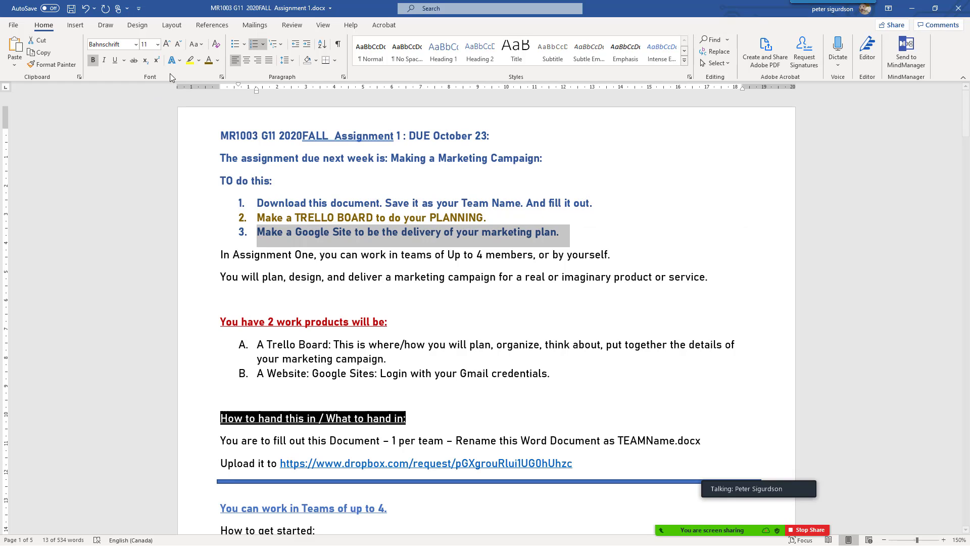
pyautogui.click(216, 61)
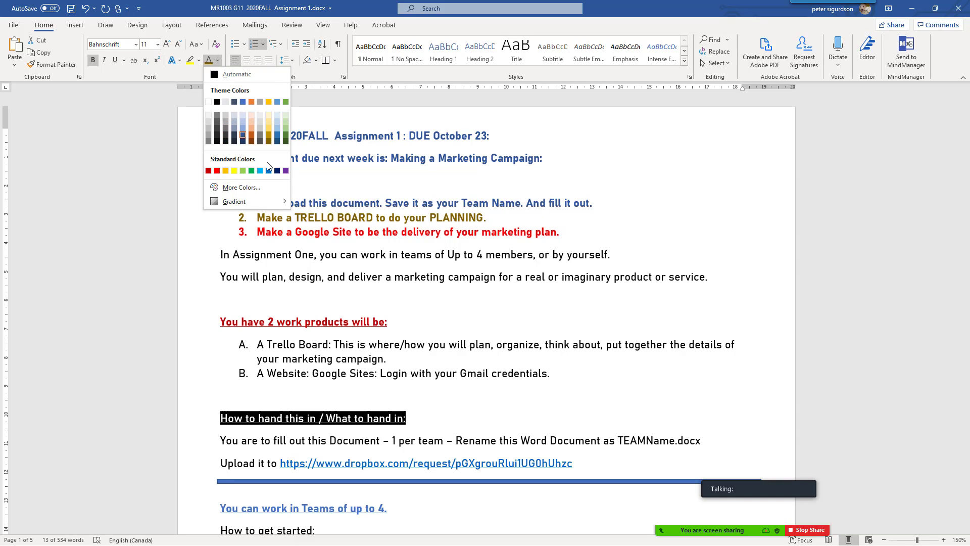
# Make step 3 dark green, save the document, and stop sharing the screen in Zoom
pyautogui.click(286, 137)
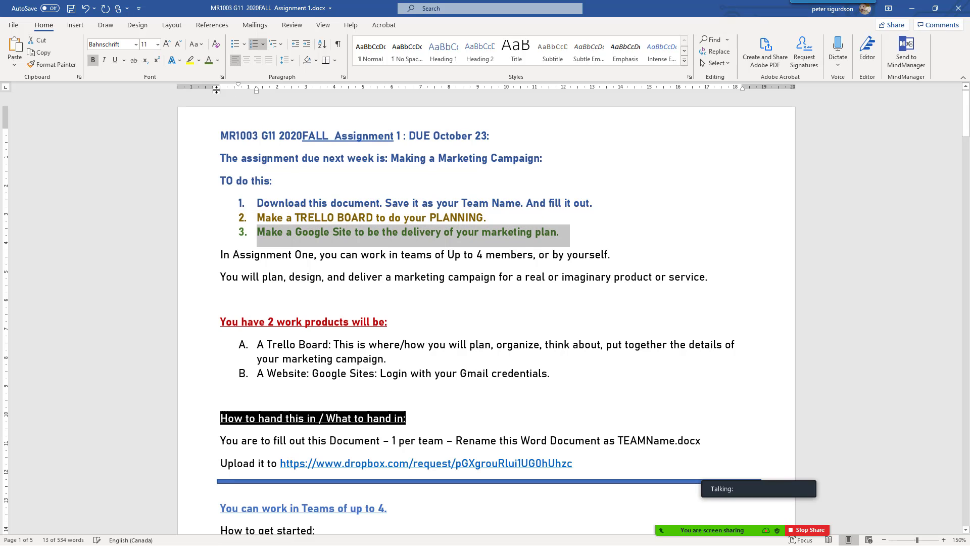
pyautogui.click(71, 9)
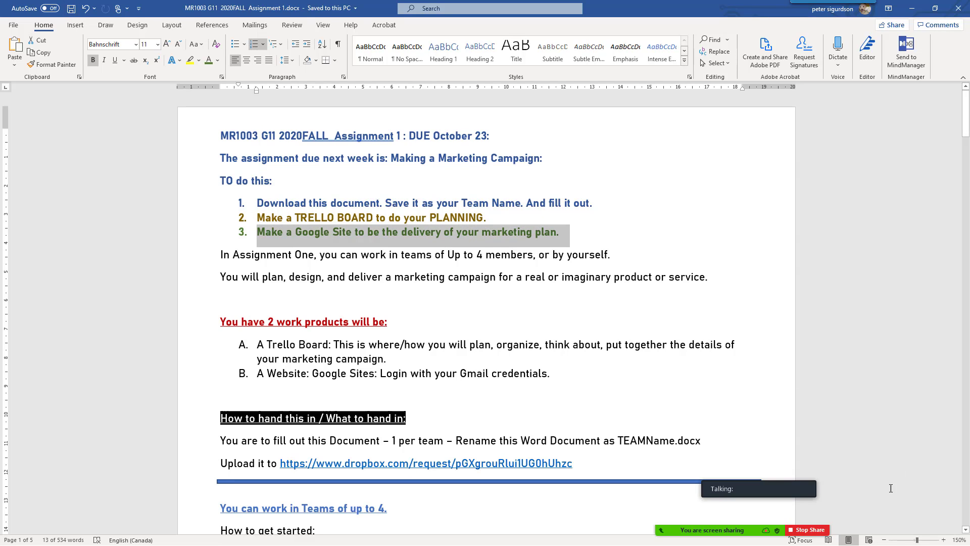
pyautogui.click(792, 531)
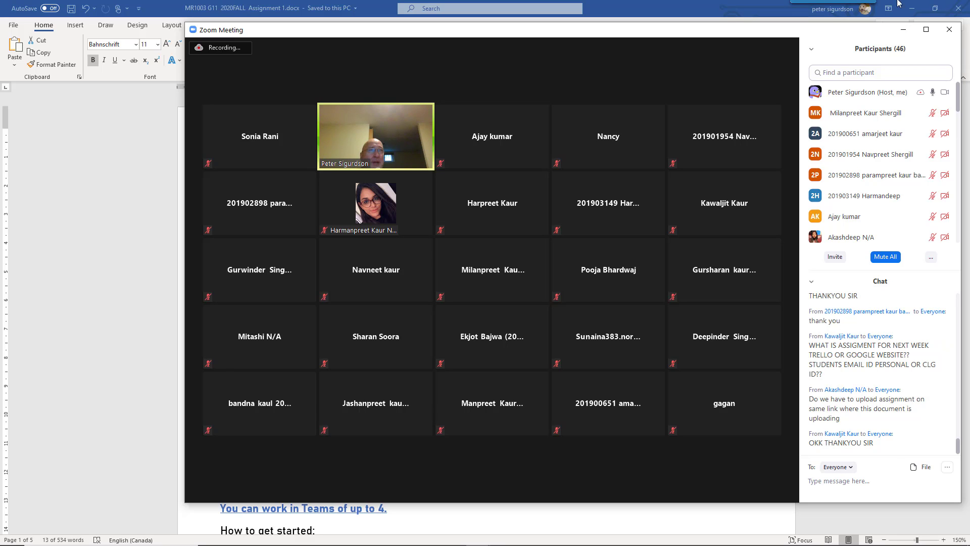
# Shade the 'LINK to your Google Sites Website' table cell grey
pyautogui.click(904, 31)
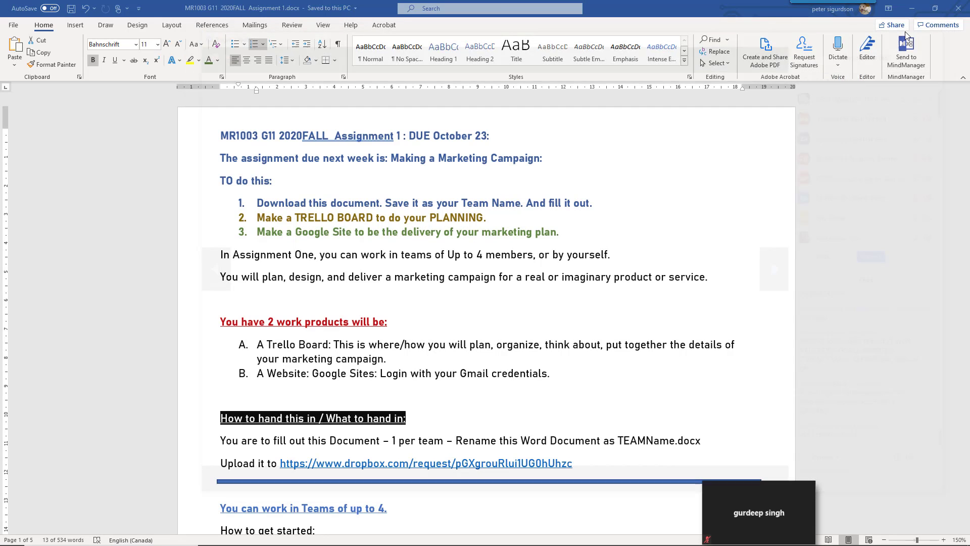
pyautogui.scroll(-6, 504, 246)
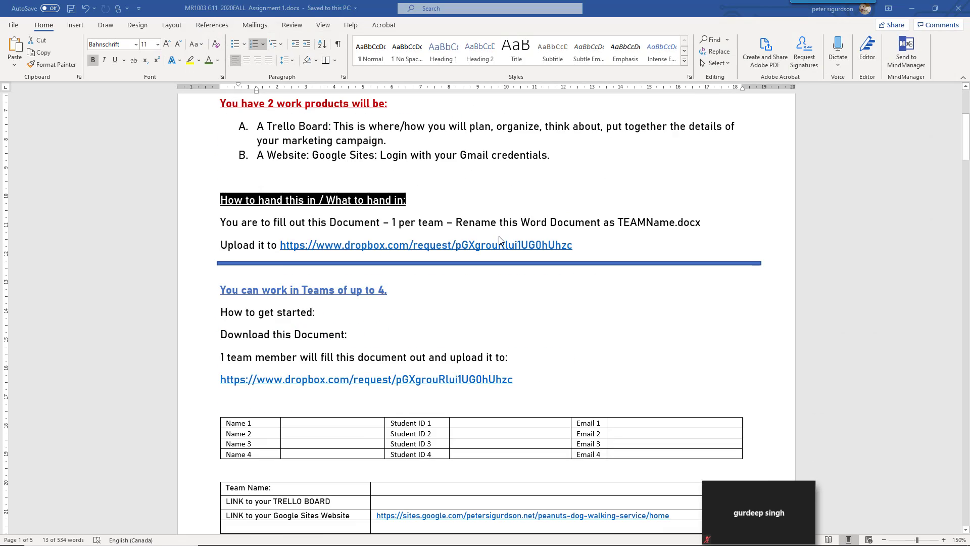
pyautogui.scroll(-1, 499, 240)
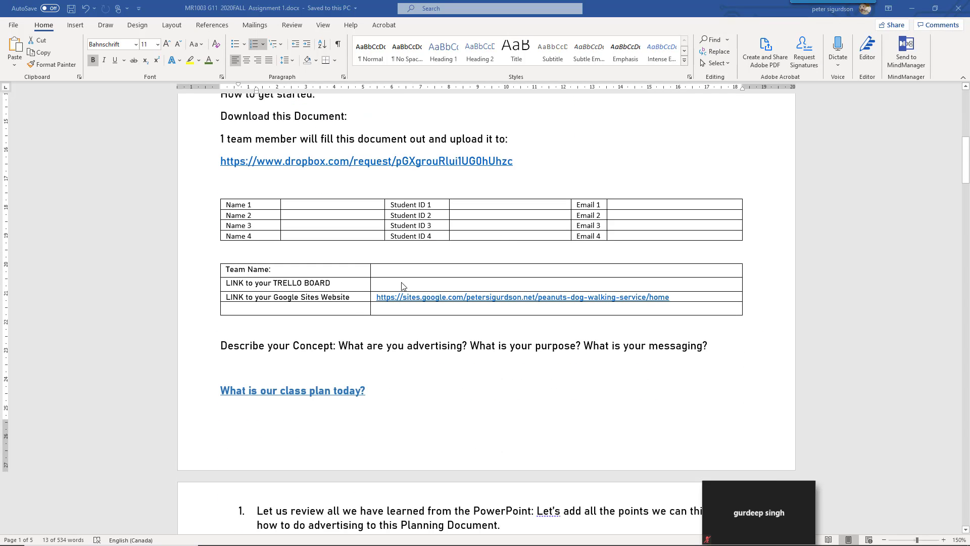
pyautogui.rightClick(361, 297)
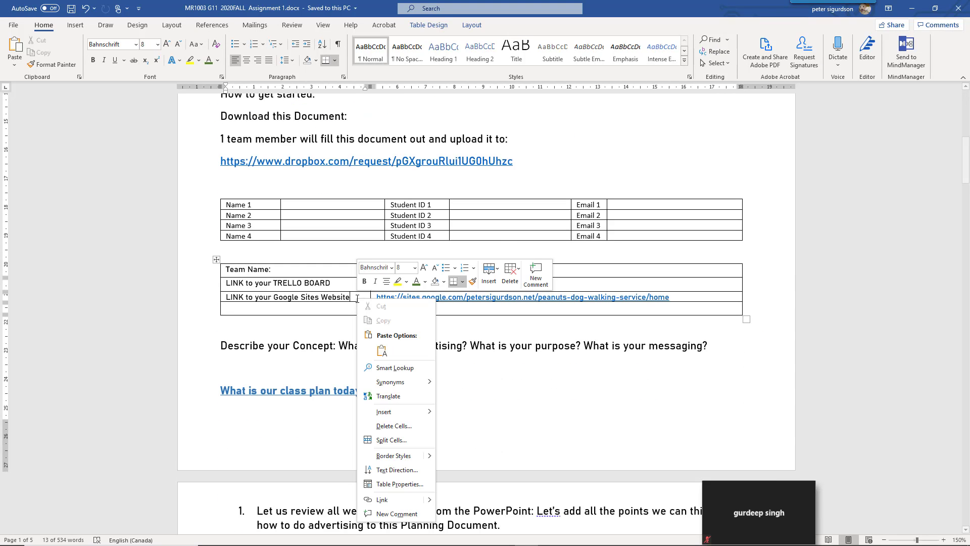
pyautogui.click(444, 286)
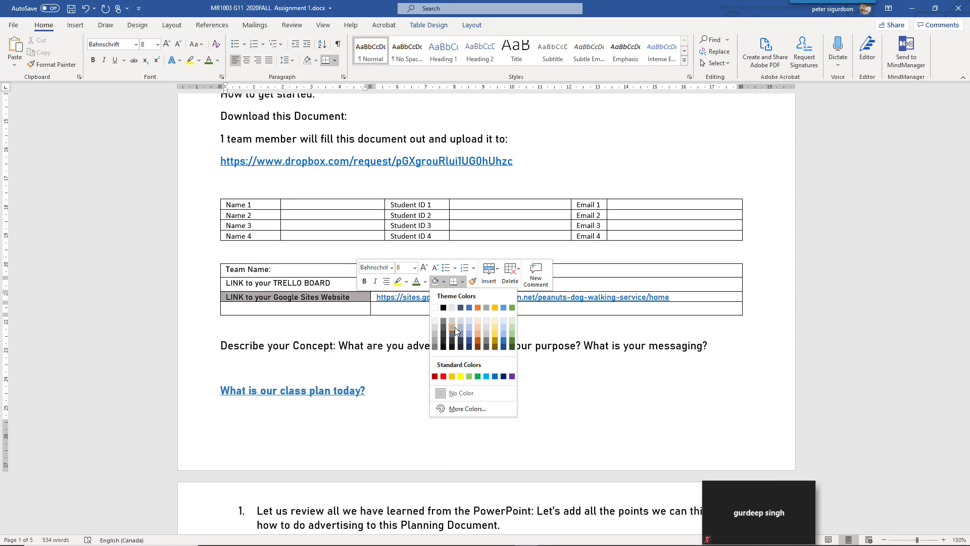
pyautogui.click(455, 327)
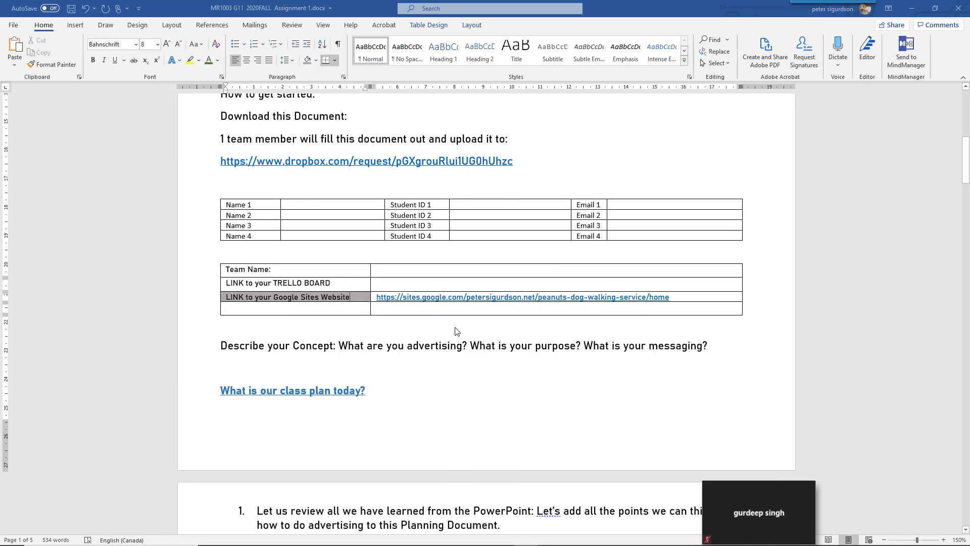
pyautogui.hotkey('alt', 'Tab')
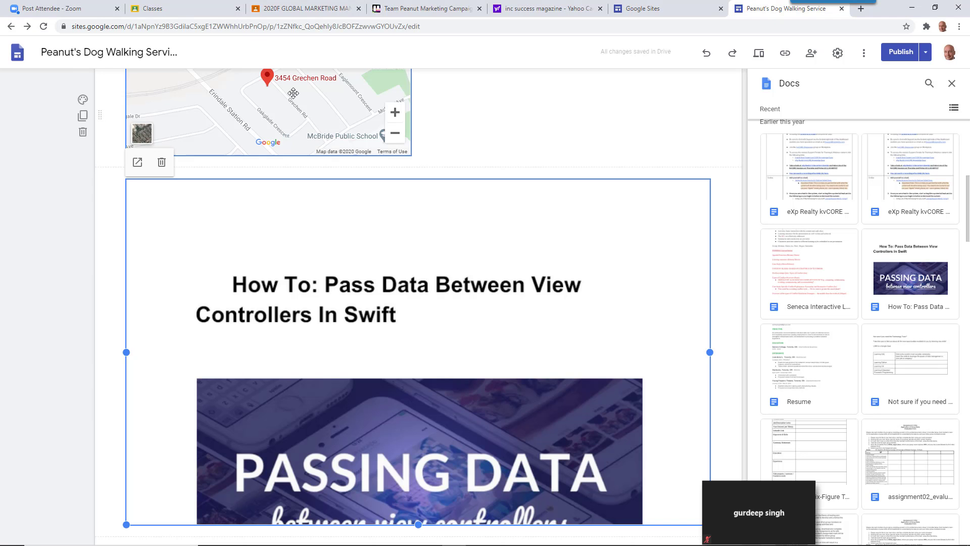
# Create an invite link for the Team Peanut Marketing Campaign Trello board
pyautogui.click(392, 11)
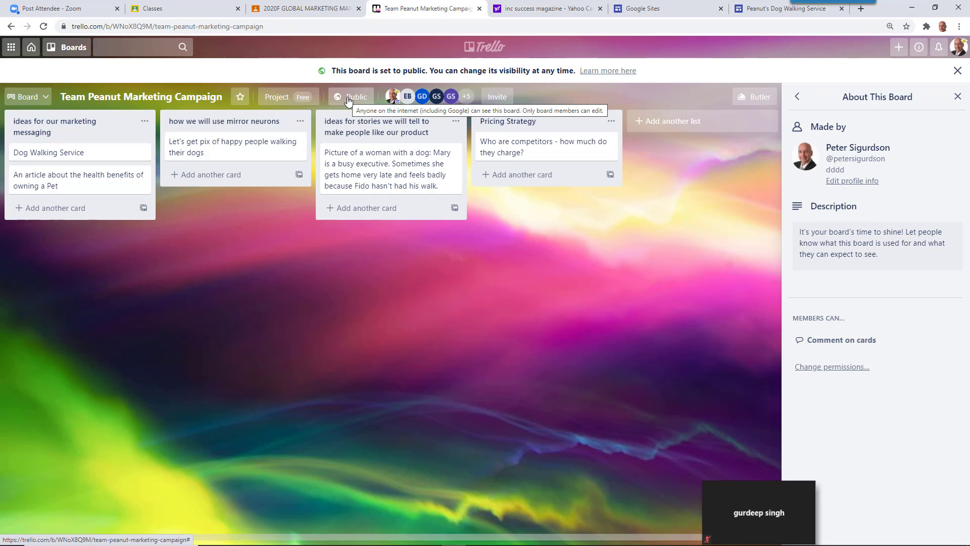
pyautogui.click(497, 97)
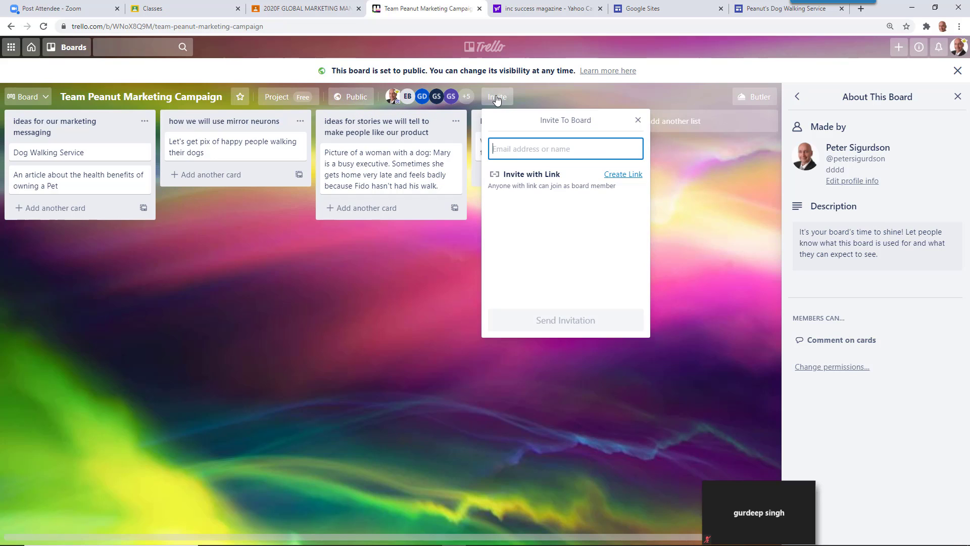
pyautogui.click(619, 175)
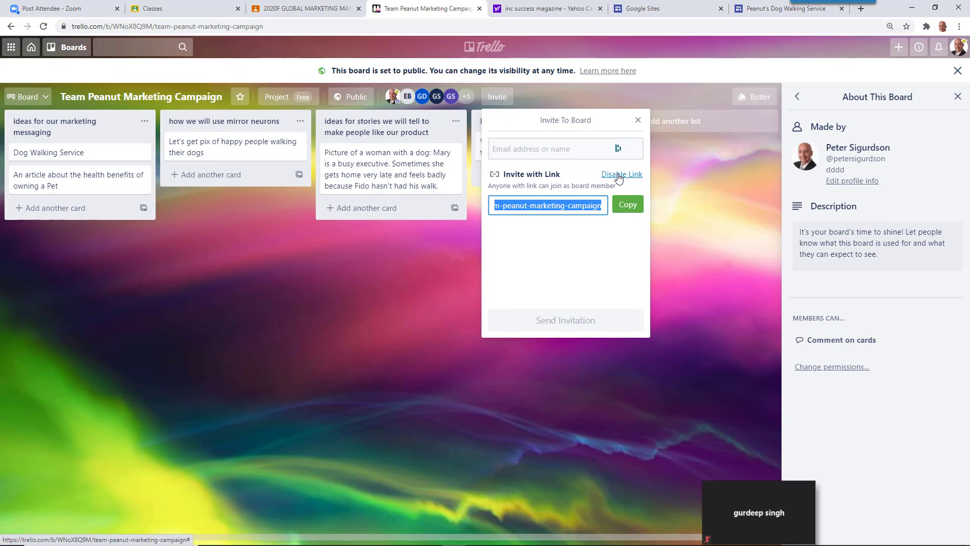
pyautogui.hotkey('alt', 'Tab')
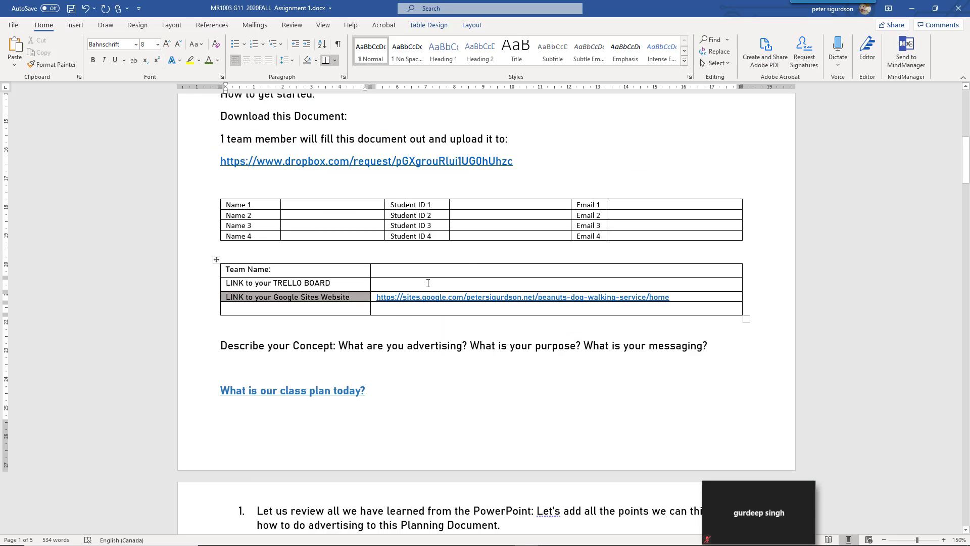
# Paste the link into the TRELLO BOARD cell and set it to 8 pt
pyautogui.click(422, 282)
pyautogui.write('https://sites.google.com/petersigurdson.net/peanuts-dog-walking-service/home')
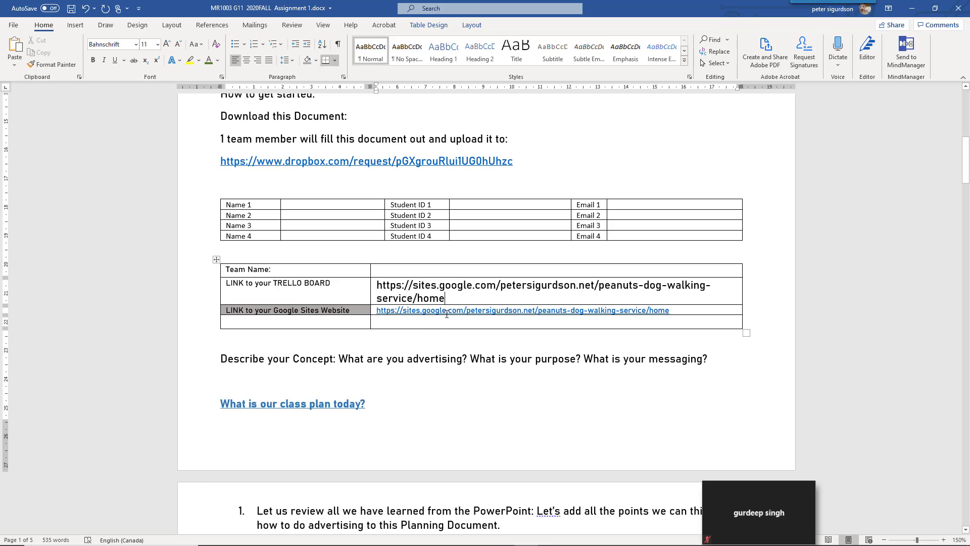
pyautogui.moveTo(446, 299); pyautogui.dragTo(378, 285)
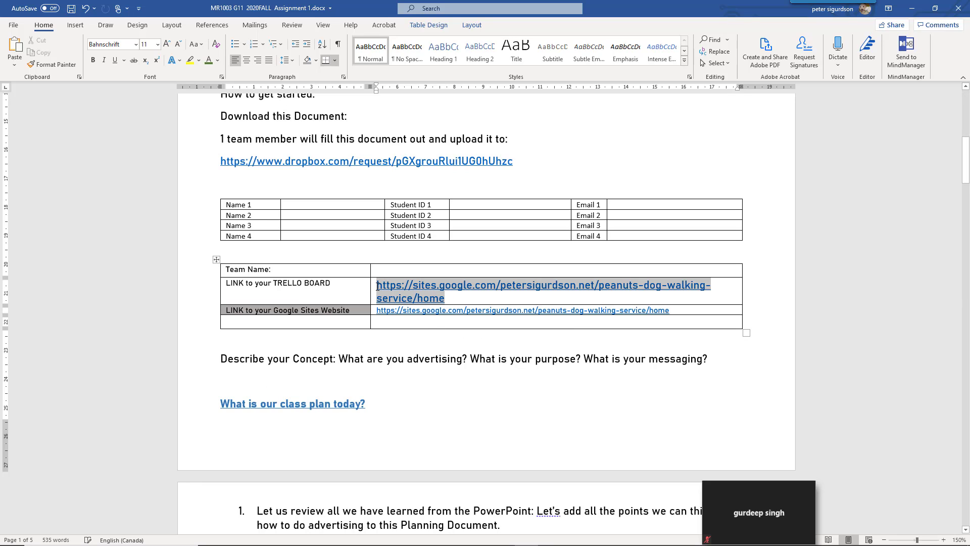
pyautogui.click(156, 45)
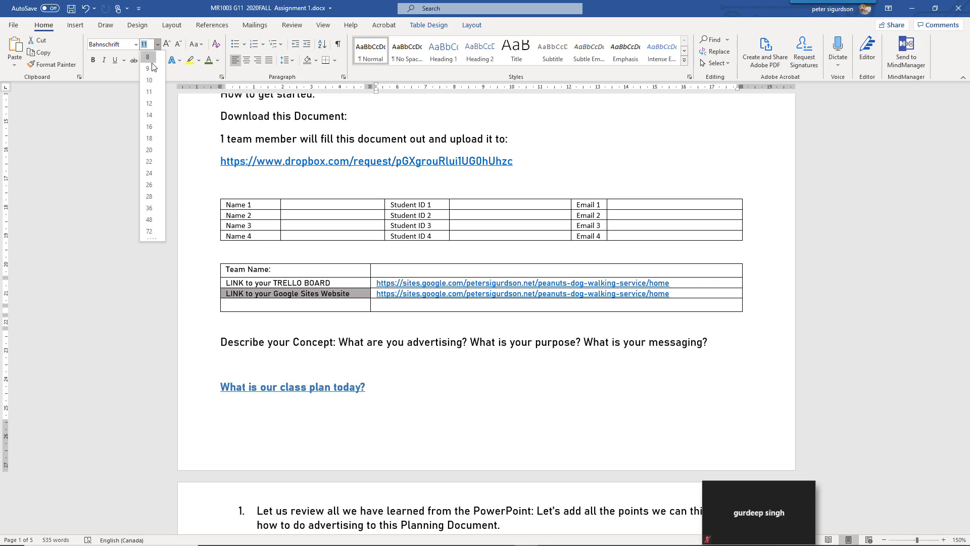
pyautogui.click(150, 61)
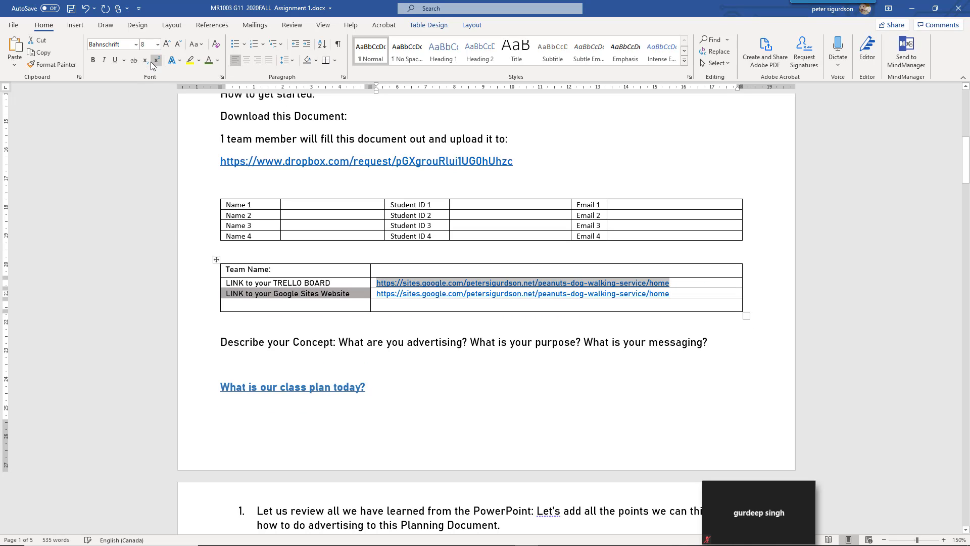
# Enter 'The Amazing Peanuts' in the Team Name cell, then select the name and both links
pyautogui.click(419, 273)
pyautogui.write('T')
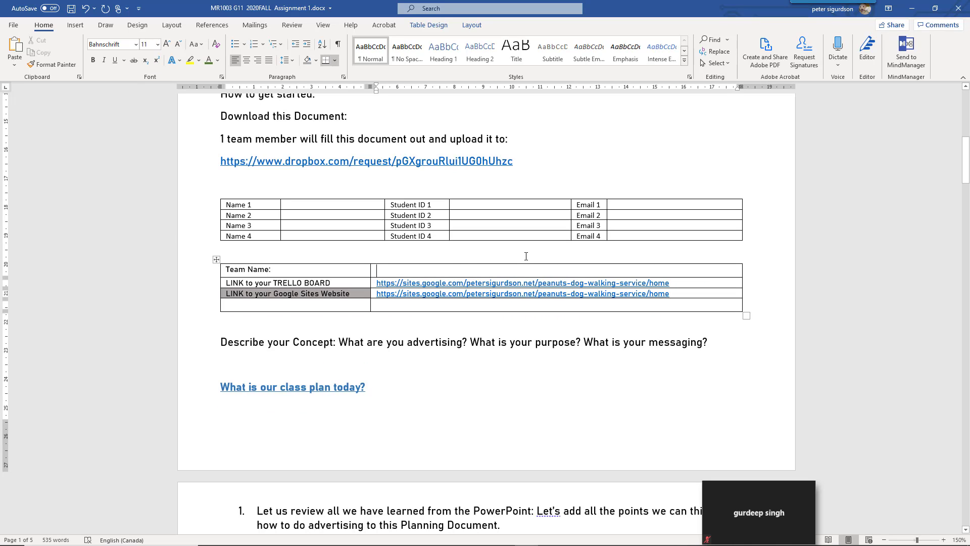
pyautogui.write('he Am')
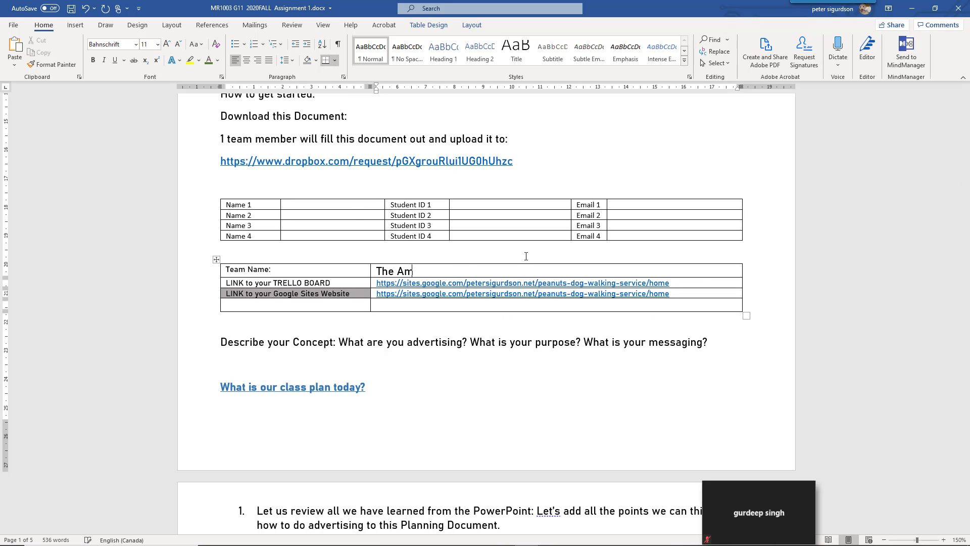
pyautogui.write('azing Peanuts')
pyautogui.moveTo(484, 273); pyautogui.dragTo(376, 273)
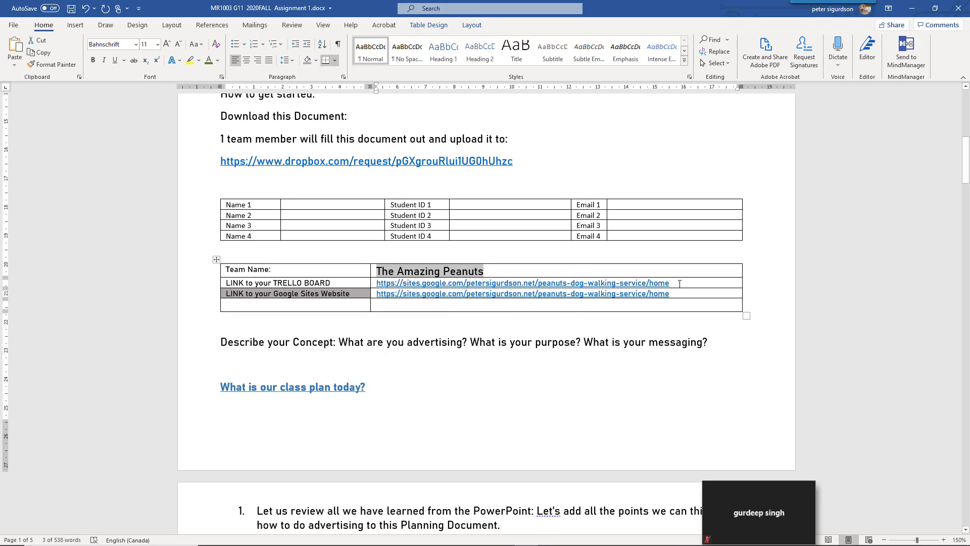
pyautogui.tripleClick(468, 283)
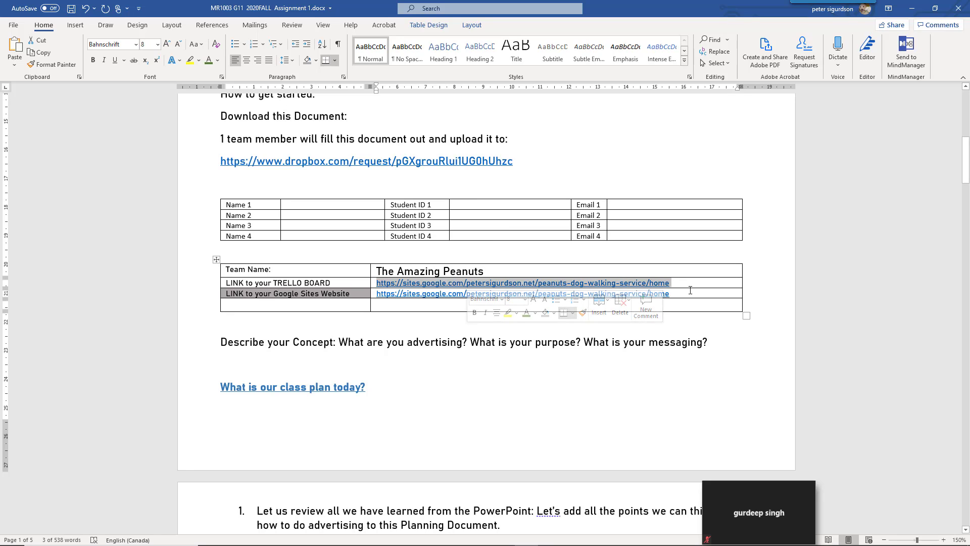
pyautogui.moveTo(696, 296); pyautogui.dragTo(485, 291)
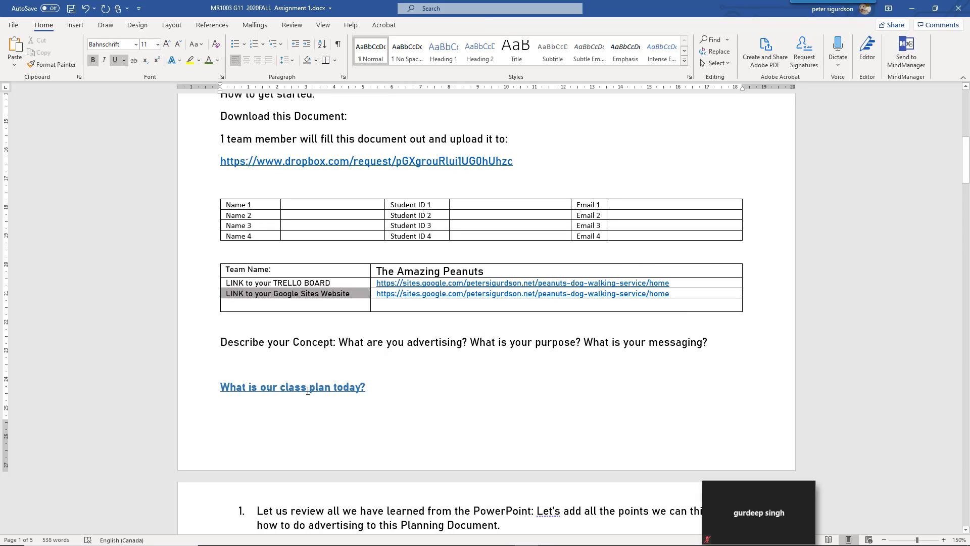
# Push the class-plan heading down and give the Describe your Concept line yellow highlight and gold text
pyautogui.press('Return')
pyautogui.press('Return')
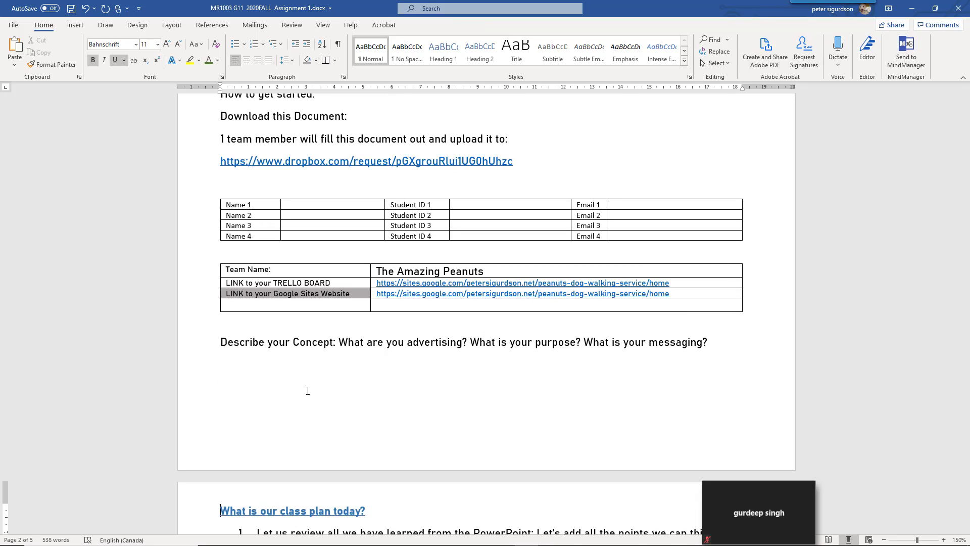
pyautogui.moveTo(225, 341); pyautogui.dragTo(736, 343)
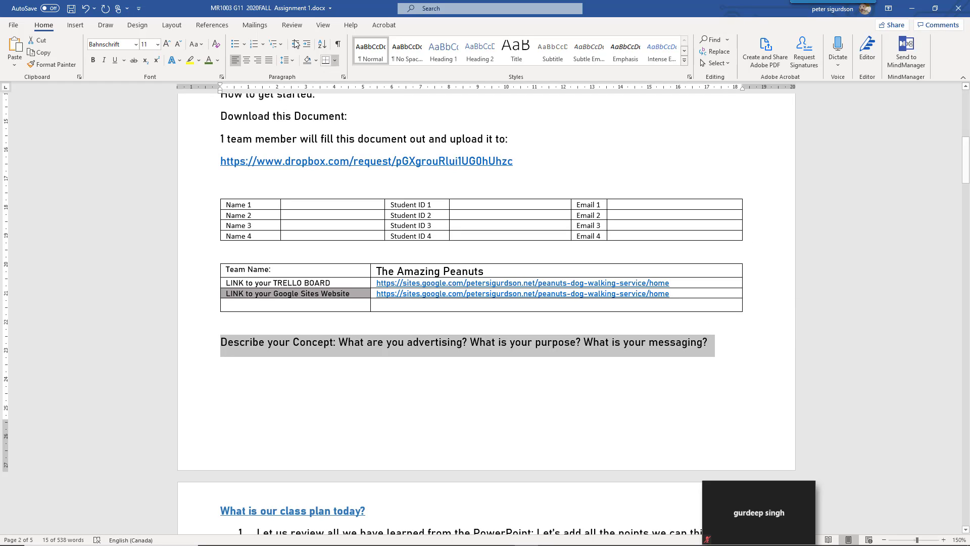
pyautogui.click(190, 61)
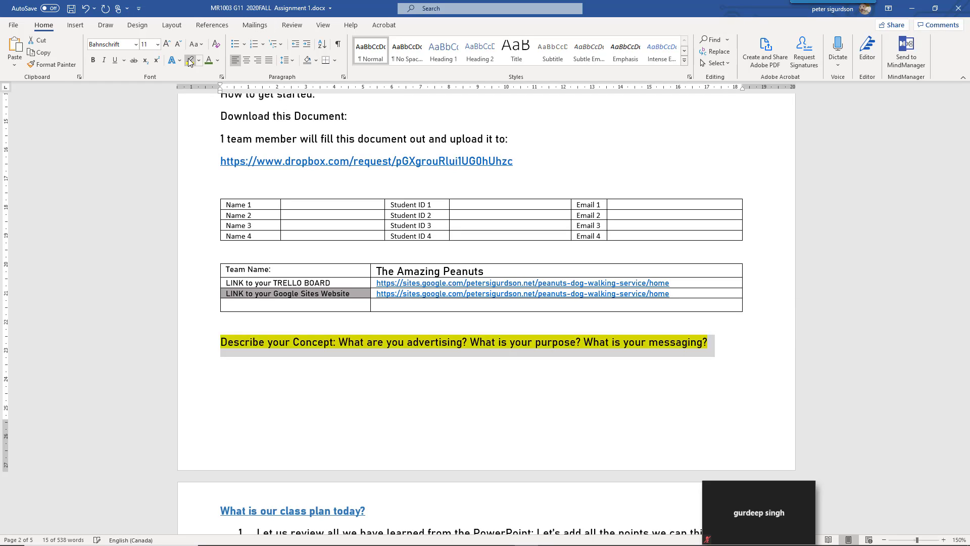
pyautogui.click(218, 60)
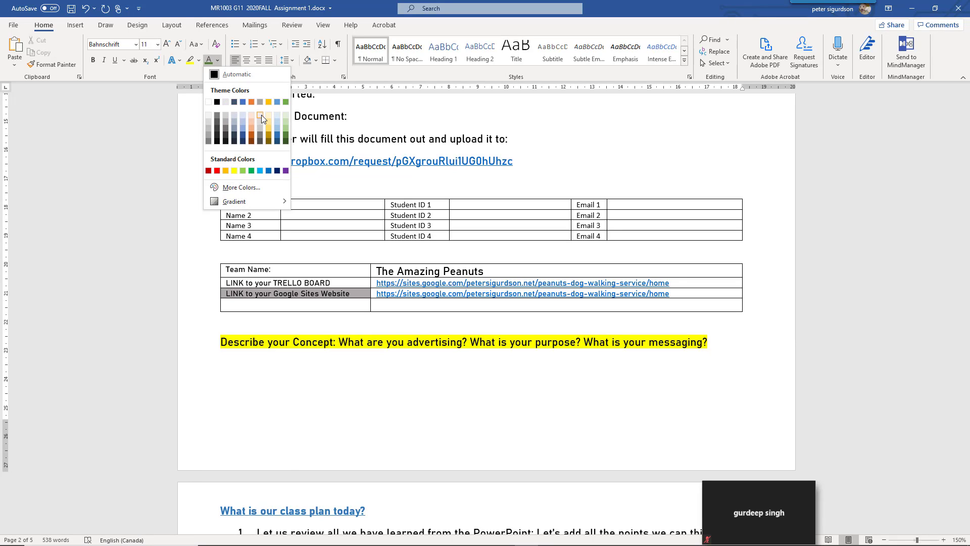
pyautogui.click(268, 135)
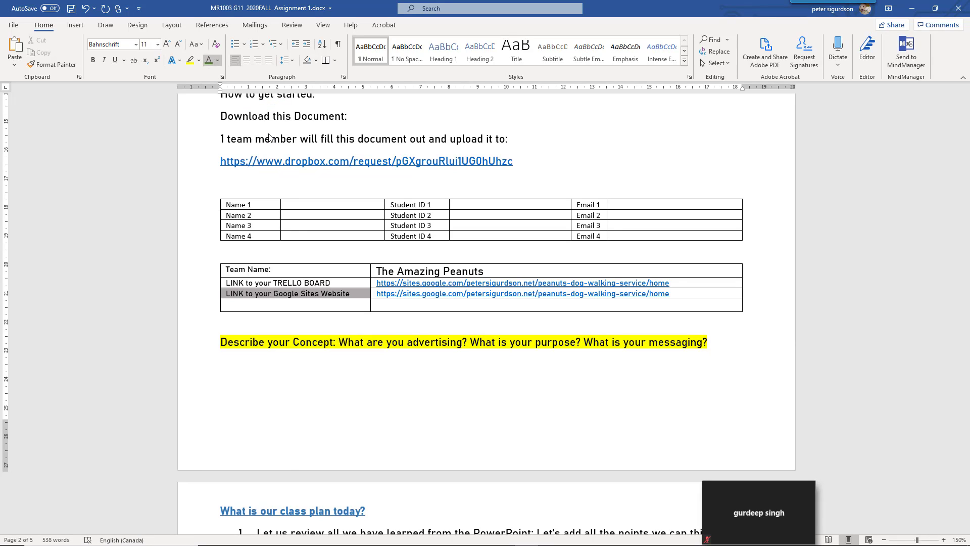
pyautogui.scroll(-5, 347, 356)
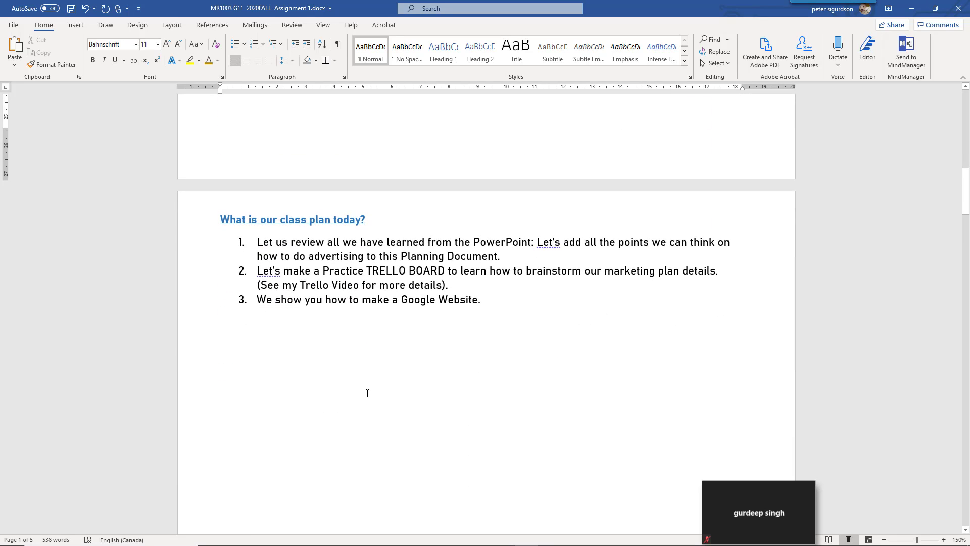
# Remove the blank line below the class-plan list and delete 'Now let’s create a TRELLO account'
pyautogui.scroll(-10, 368, 393)
pyautogui.scroll(2, 367, 394)
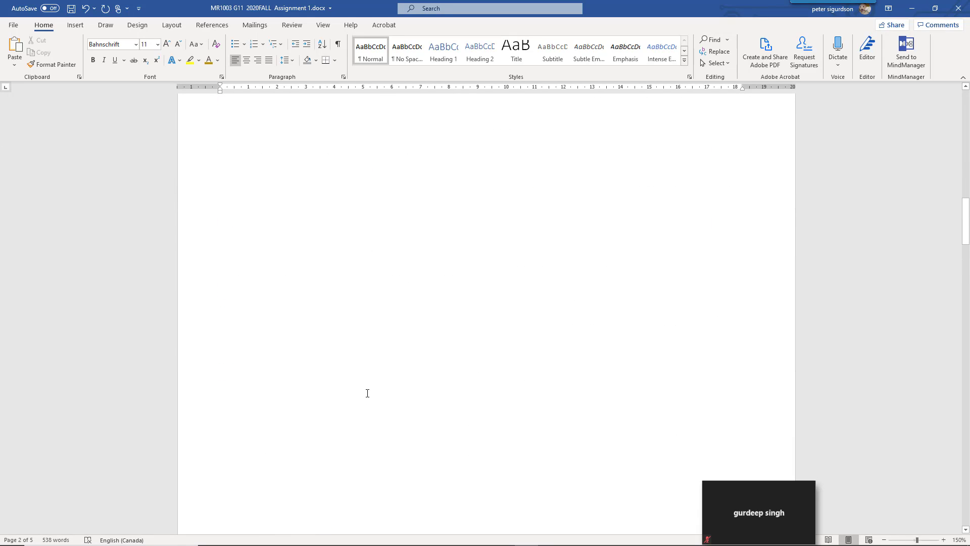
pyautogui.scroll(3, 367, 393)
pyautogui.click(288, 211)
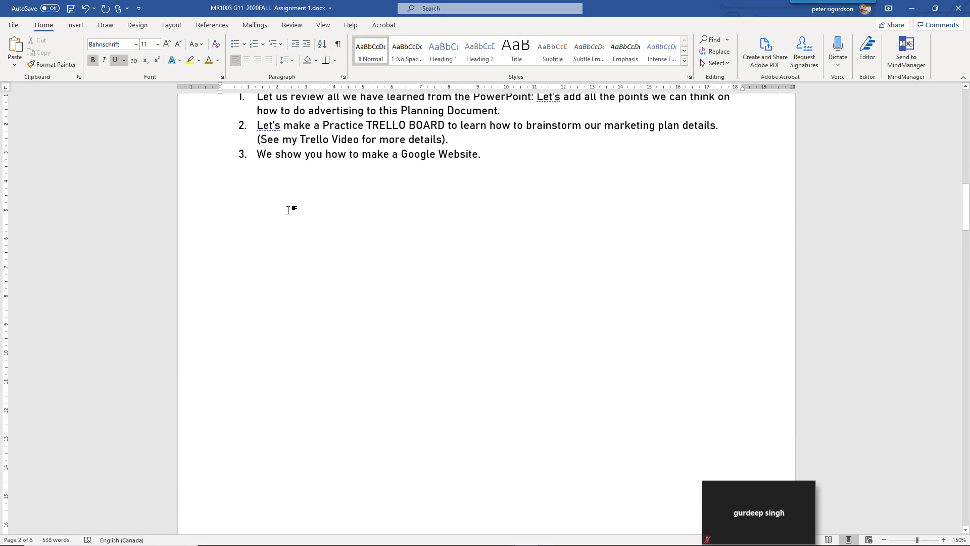
pyautogui.press('Delete')
pyautogui.press('Delete')
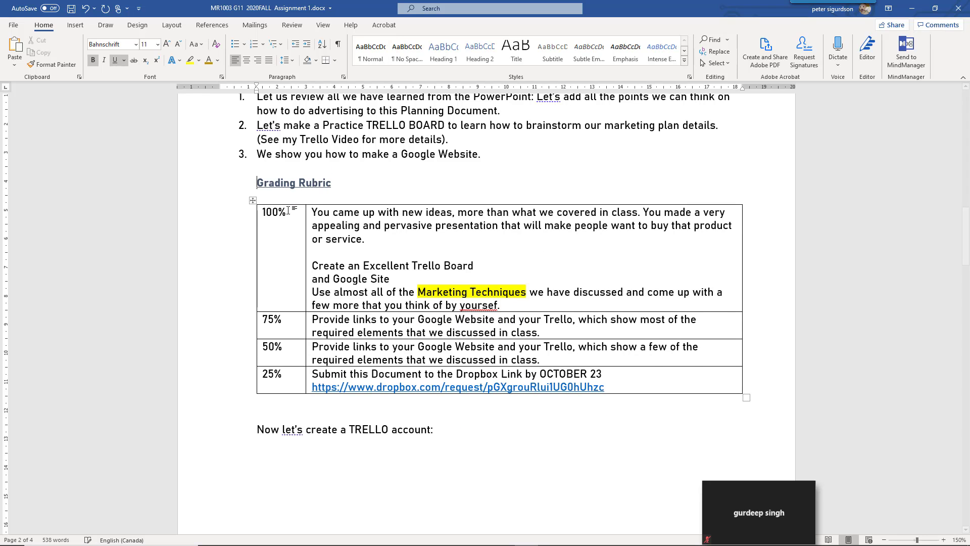
pyautogui.scroll(-3, 288, 210)
pyautogui.scroll(-2, 232, 180)
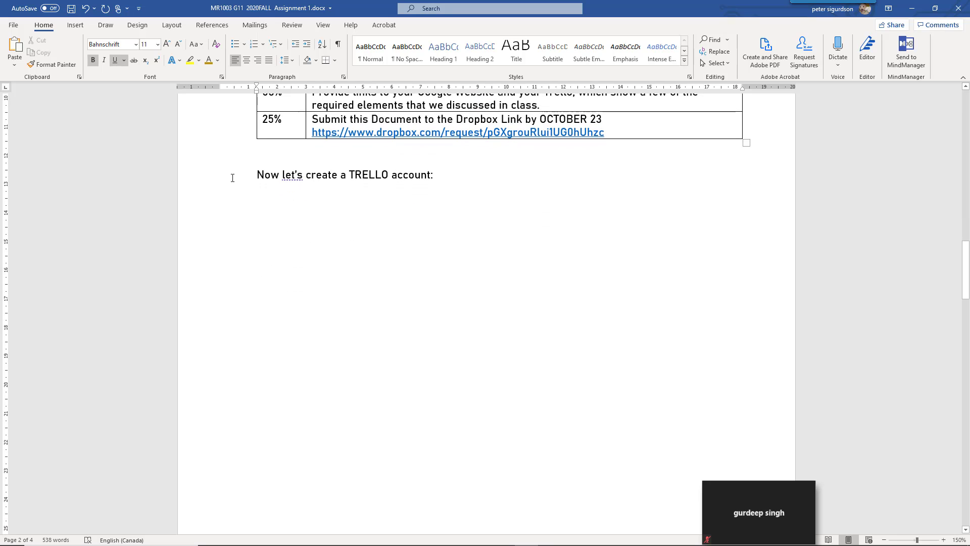
pyautogui.moveTo(258, 174); pyautogui.dragTo(496, 177)
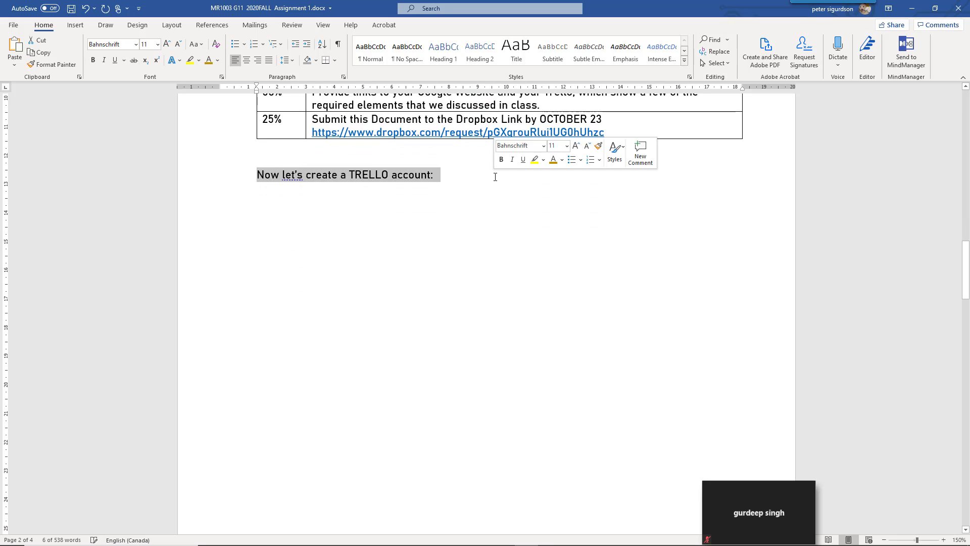
pyautogui.press('BackSpace')
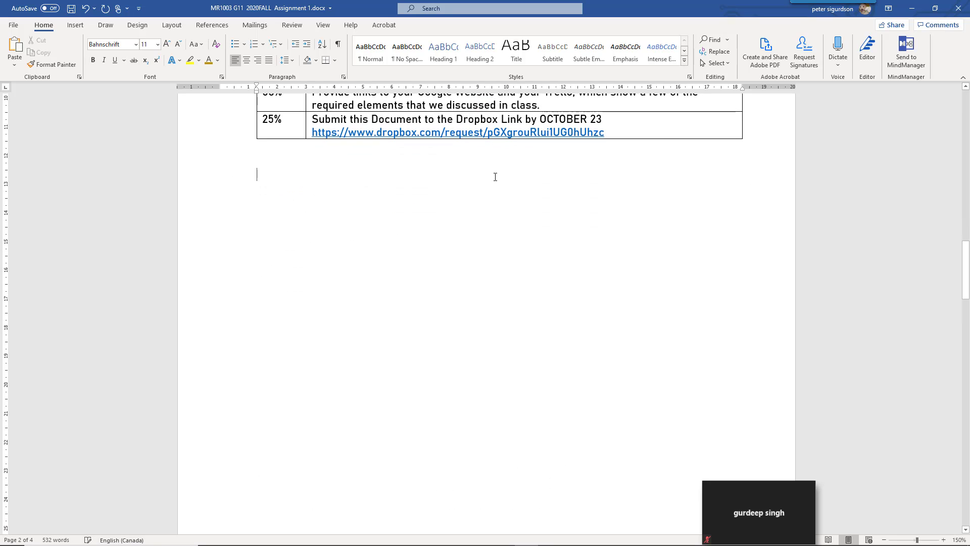
# Start the checklist section on a new page and save the assignment document
pyautogui.scroll(-3, 508, 228)
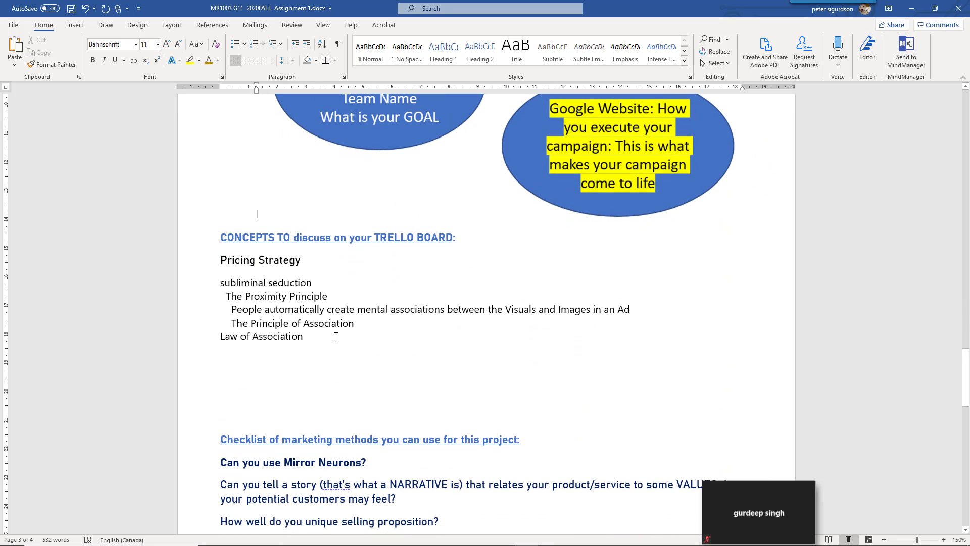
pyautogui.moveTo(305, 336); pyautogui.dragTo(209, 282)
pyautogui.scroll(-4, 207, 281)
pyautogui.click(221, 222)
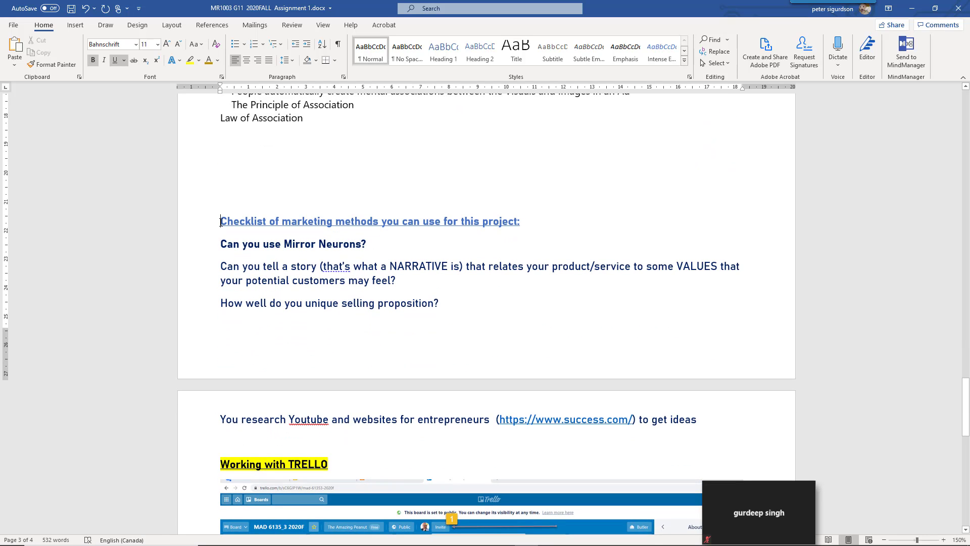
pyautogui.hotkey('ctrl', 'Return')
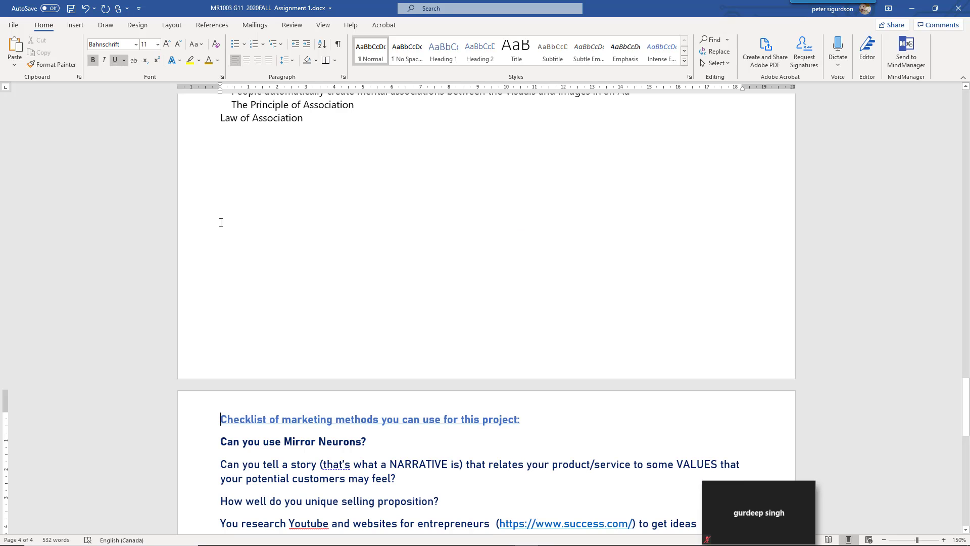
pyautogui.scroll(-13, 221, 222)
pyautogui.scroll(3, 220, 223)
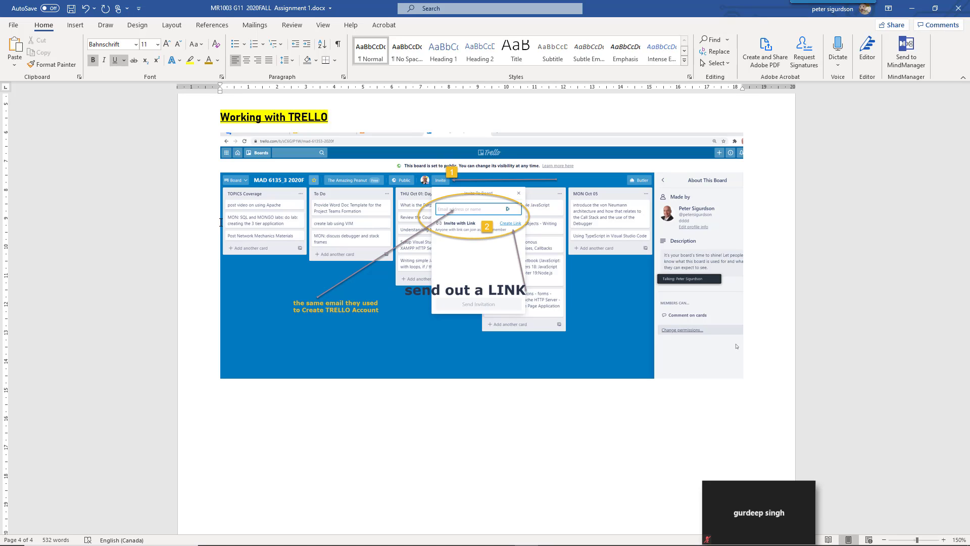
pyautogui.click(71, 8)
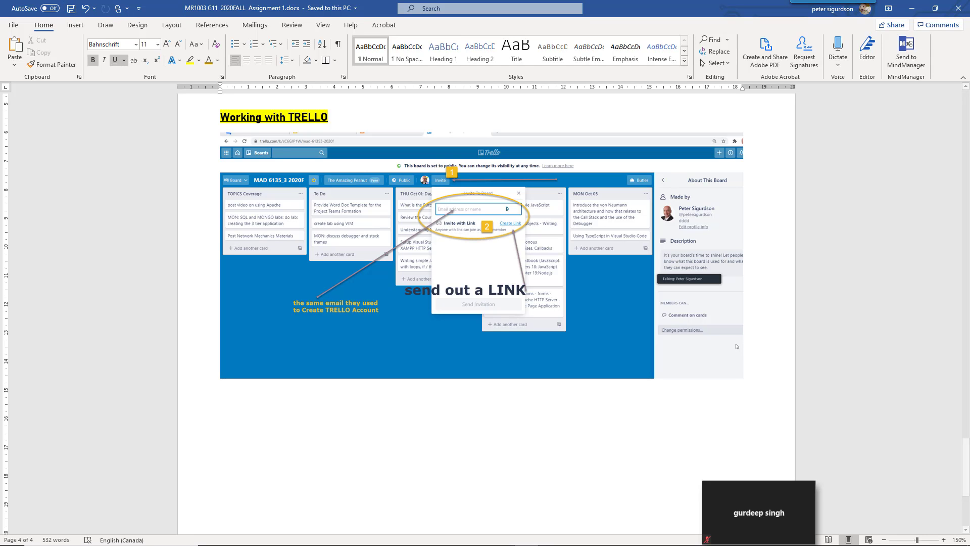
pyautogui.hotkey('alt', 'Tab')
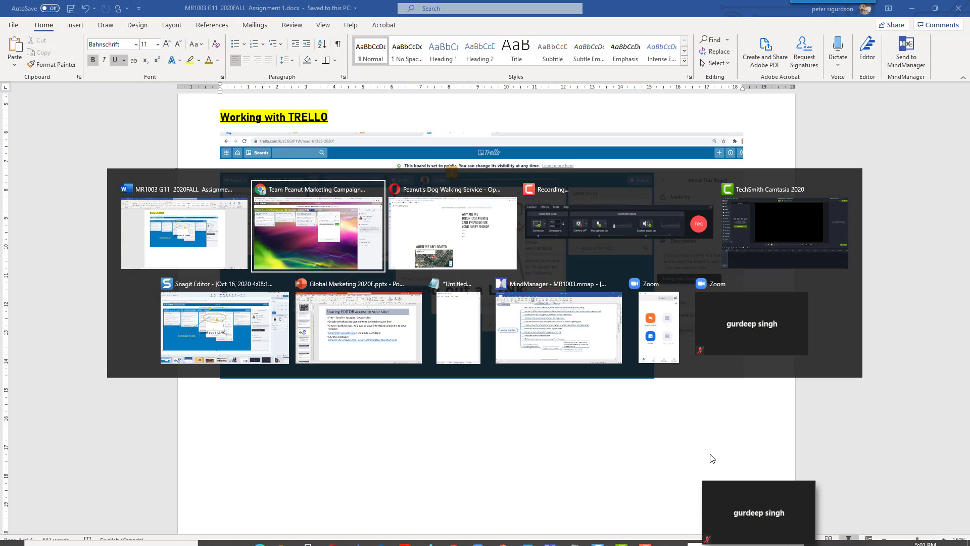
# Switch from the Word assignment sheet to the Camtasia 2020 Untitled Project window
pyautogui.hotkey('alt', 'Tab')
pyautogui.hotkey('alt', 'Tab')
pyautogui.hotkey('alt', 'Tab')
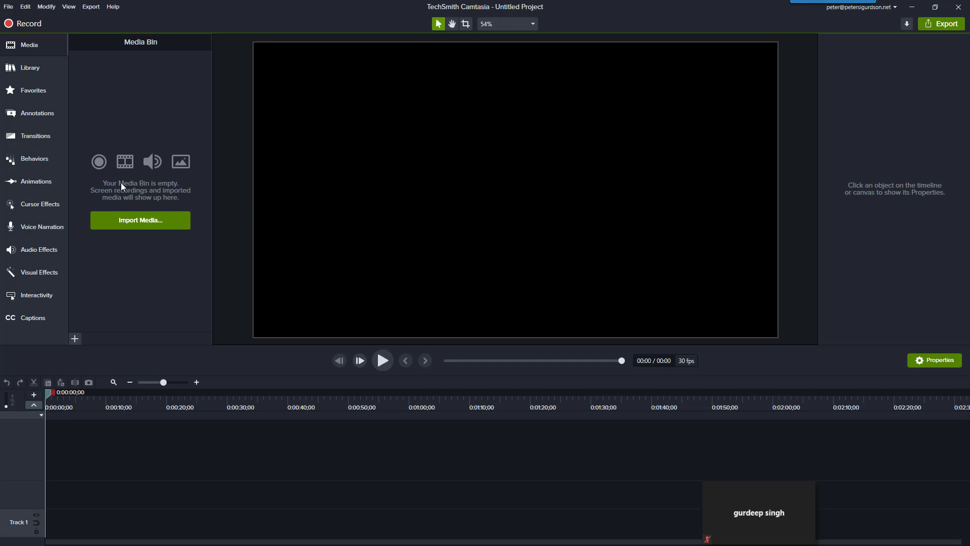
pyautogui.hotkey('alt', 'Tab')
pyautogui.hotkey('alt', 'Tab')
pyautogui.hotkey('alt', 'Tab')
pyautogui.hotkey('alt', 'Tab')
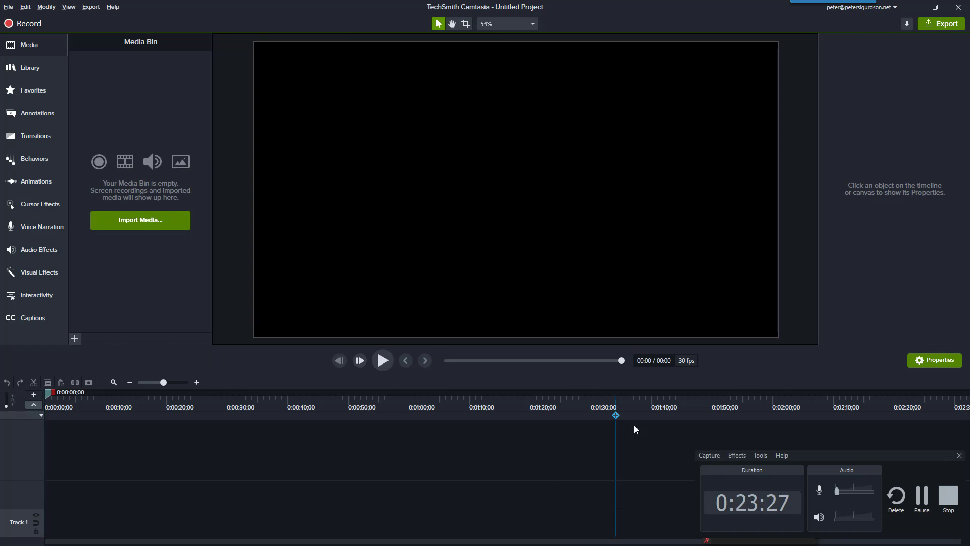